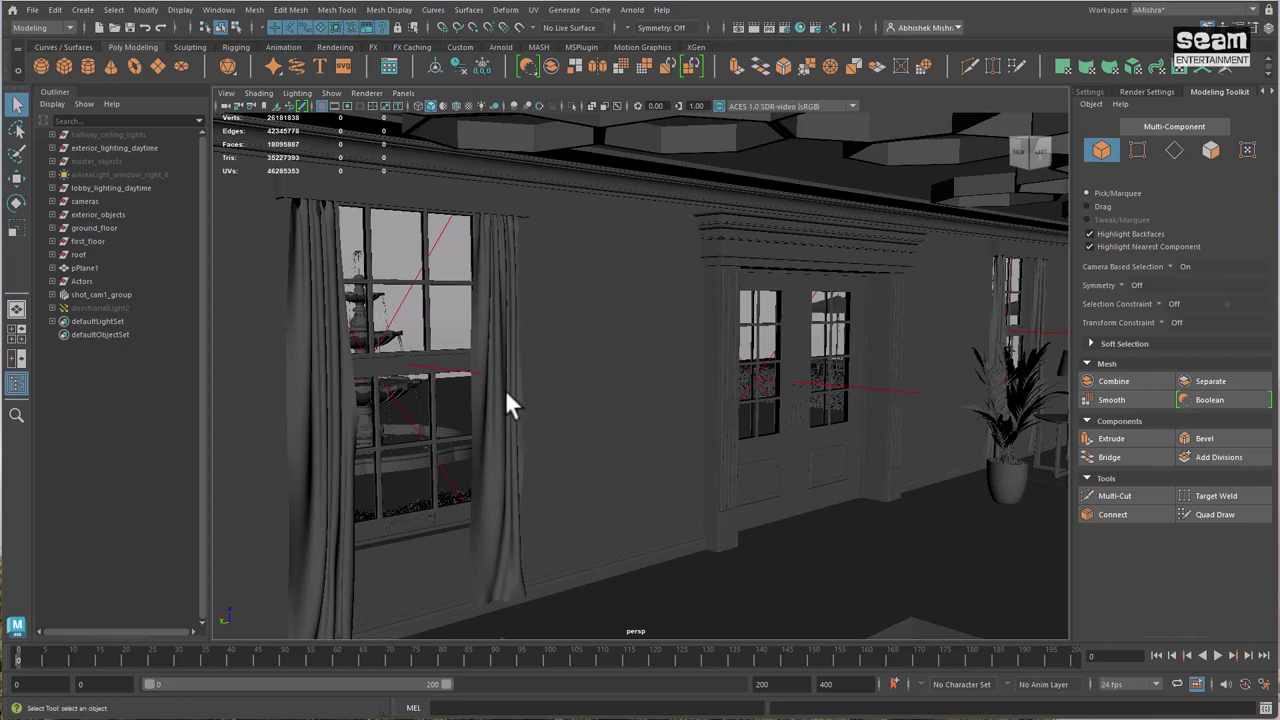
# Step: Inspect the left and right curtain meshes in the hotel set
pyautogui.click(316, 320)
pyautogui.click(504, 355)
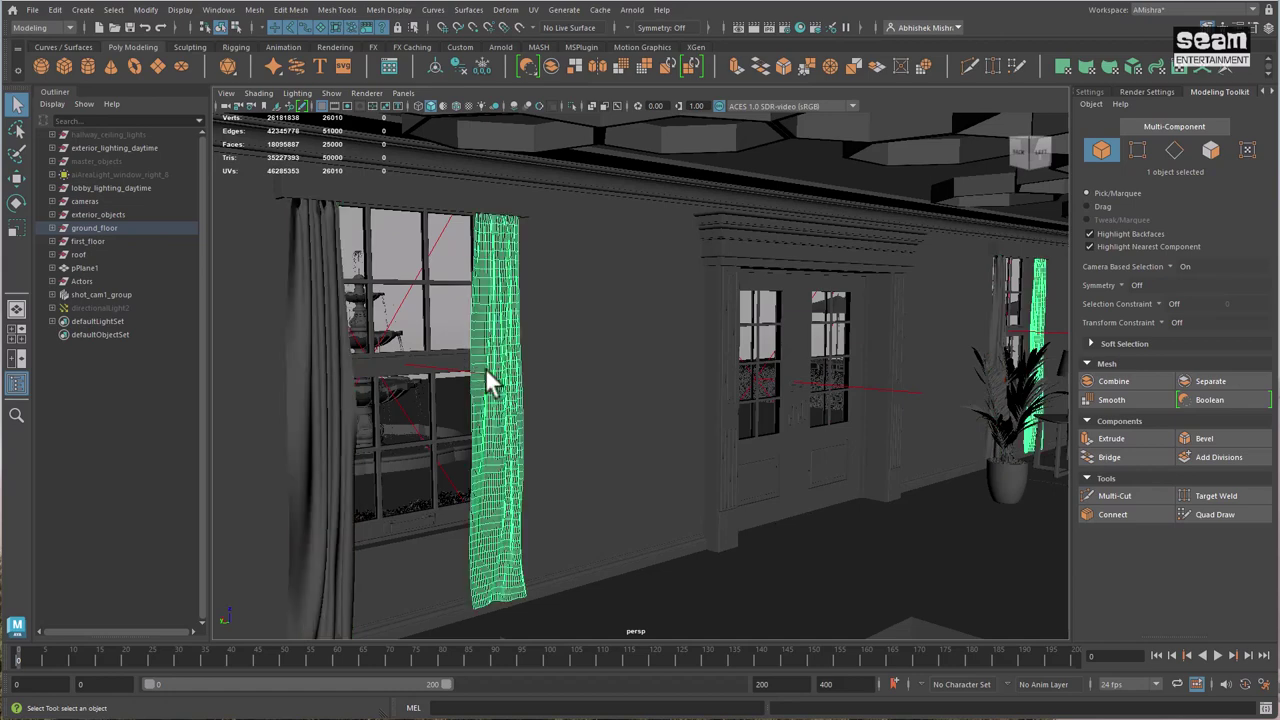
pyautogui.click(1000, 330)
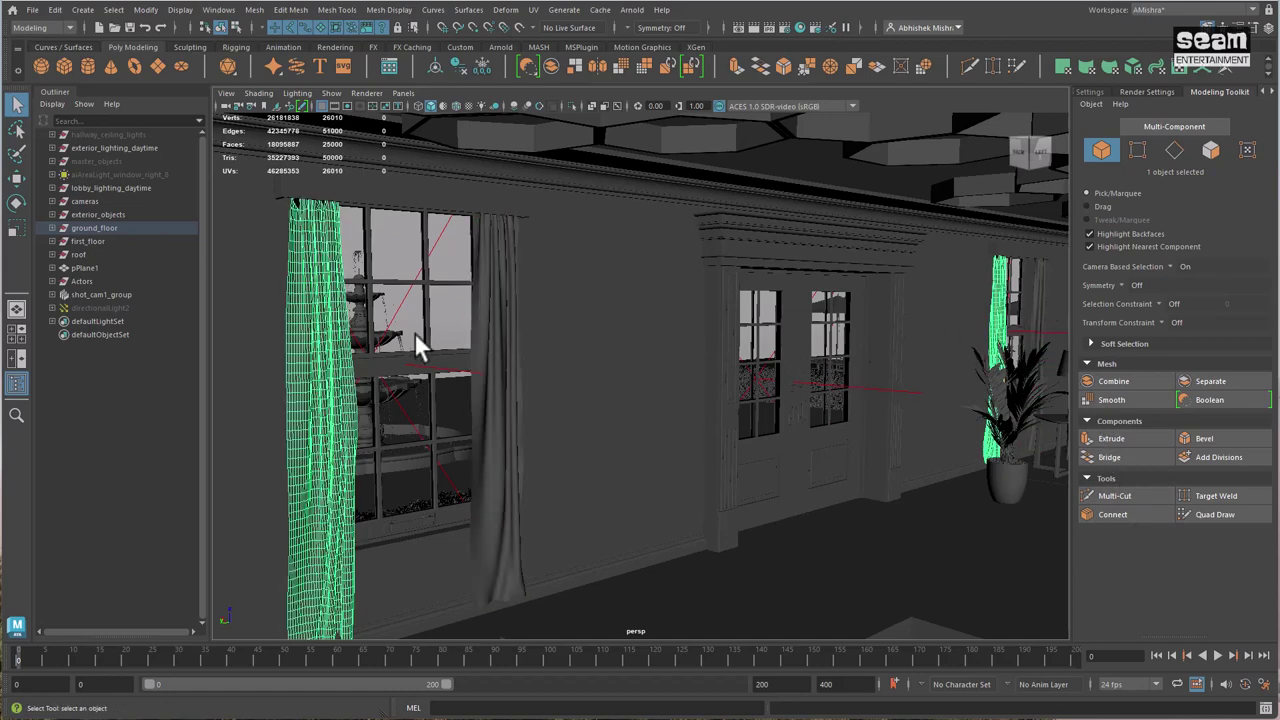
pyautogui.click(502, 340)
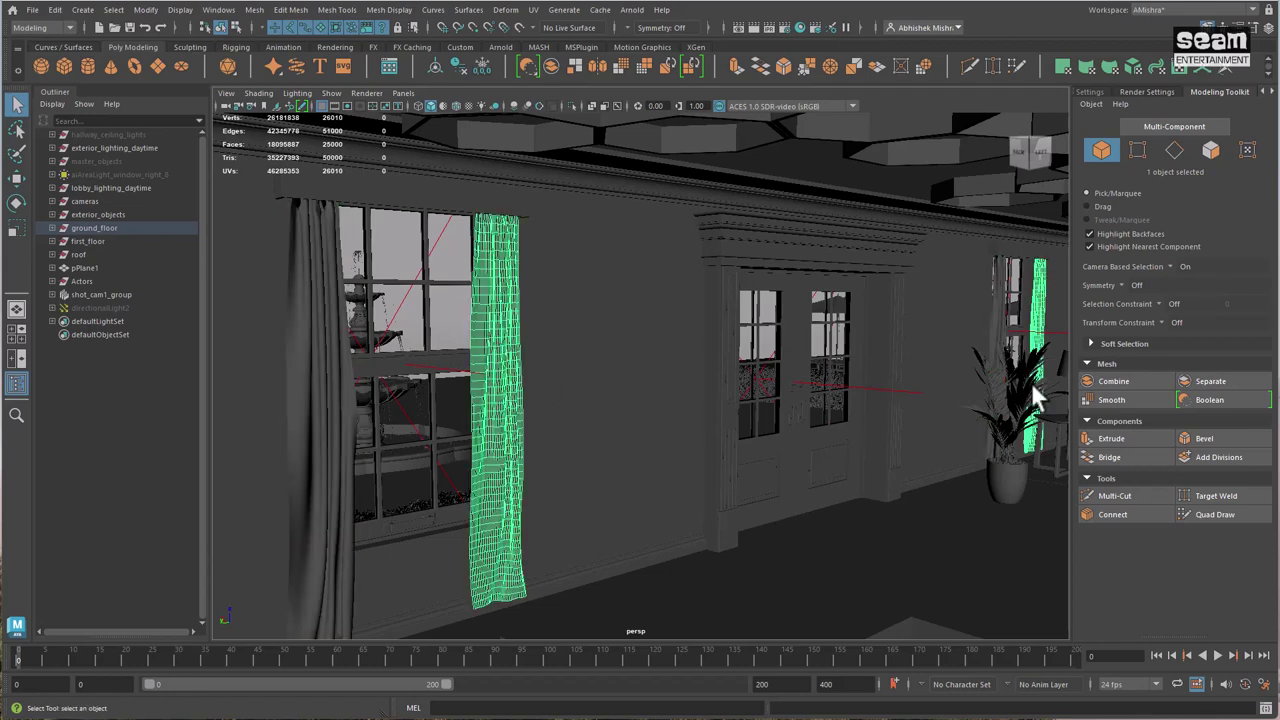
pyautogui.click(320, 290)
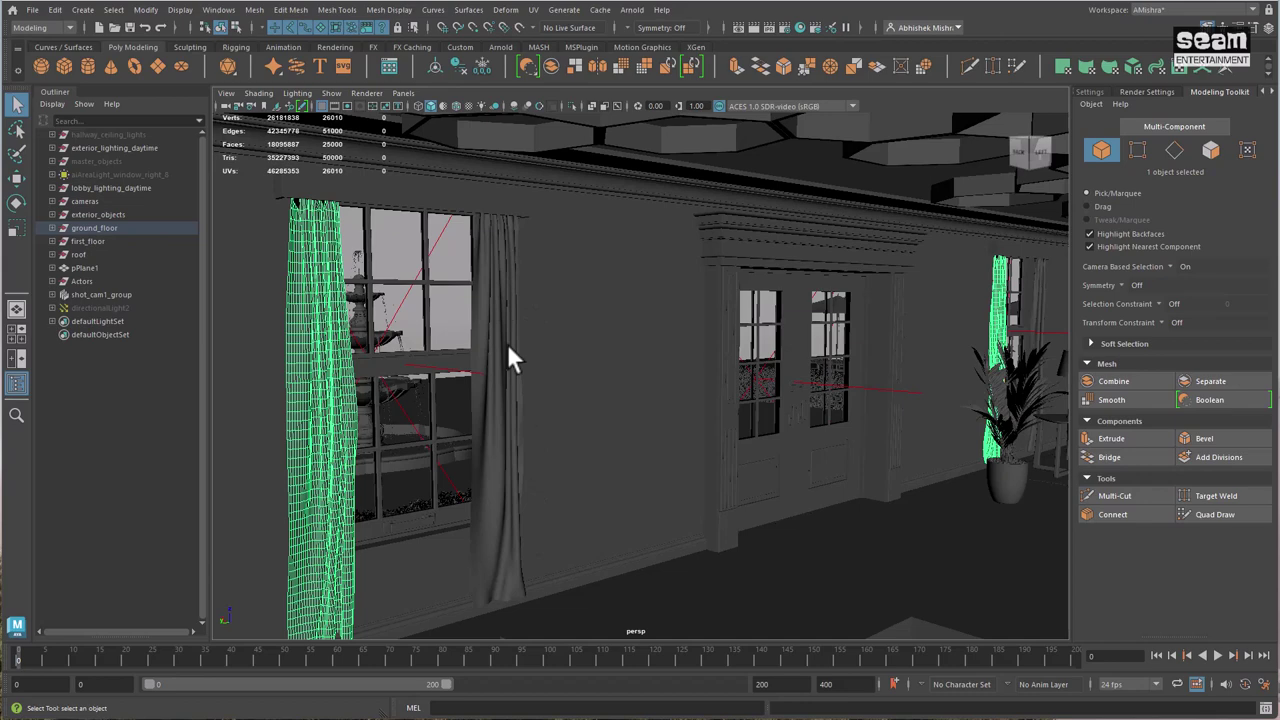
# Step: Start a new empty scene, discarding unsaved changes to hotel_set_25.mb
pyautogui.click(33, 10)
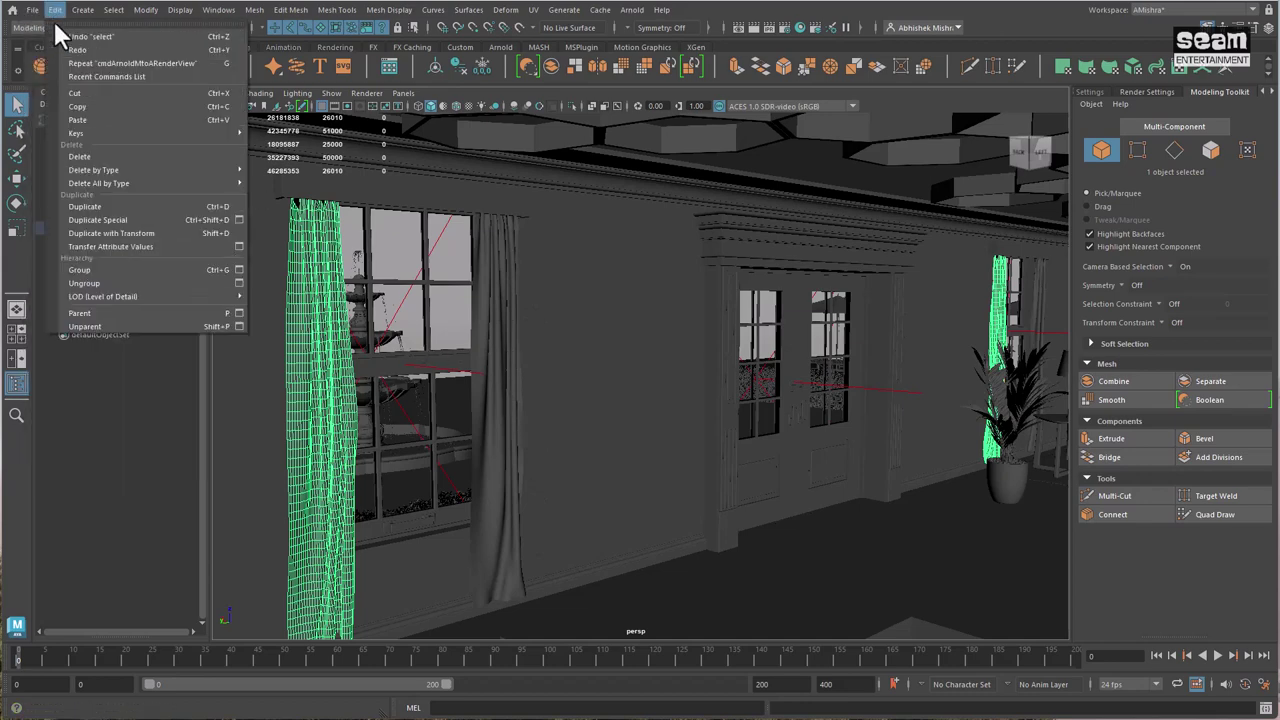
pyautogui.click(48, 37)
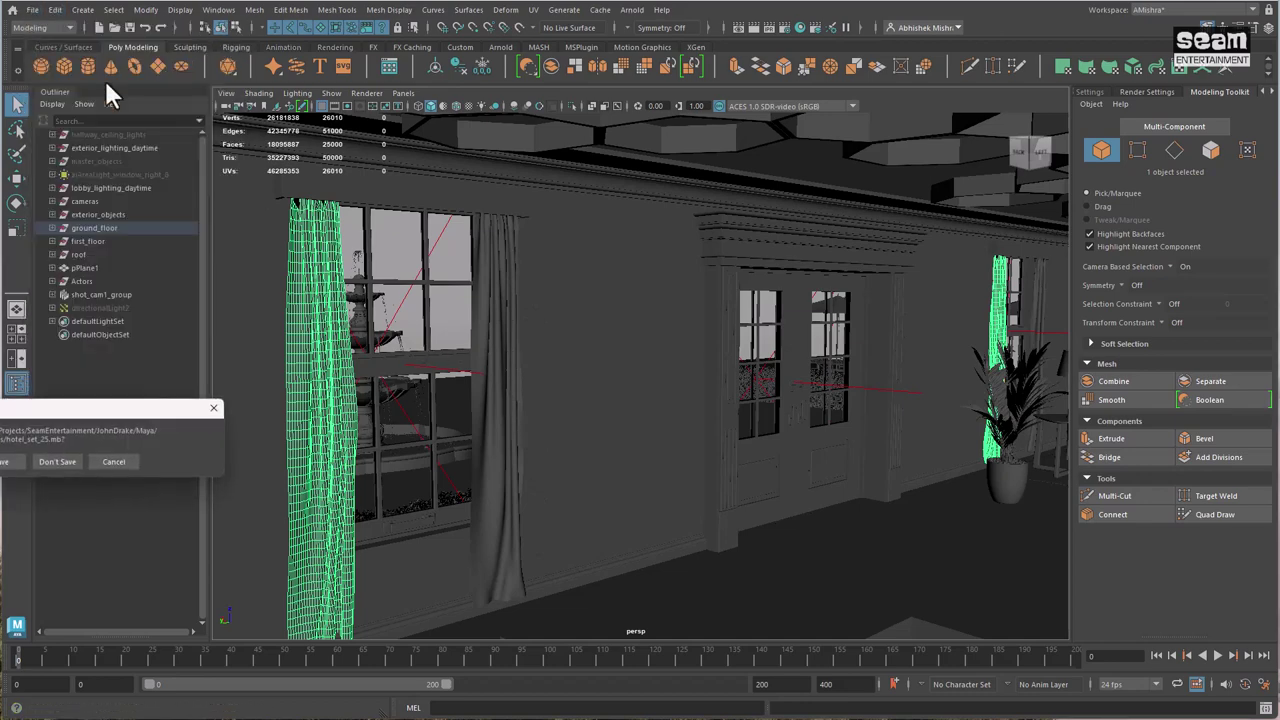
pyautogui.click(52, 464)
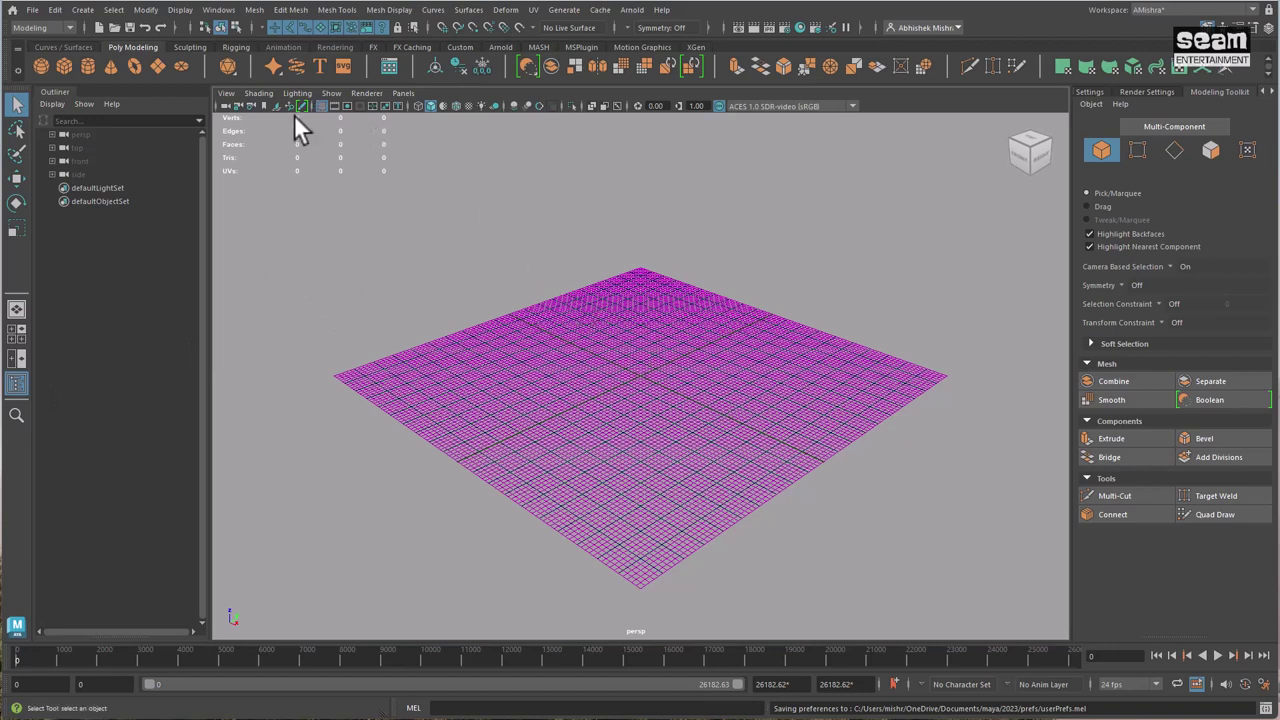
# Step: Create a polygon plane and scale it to 0.58 in X and 1.29 in Z
pyautogui.click(155, 66)
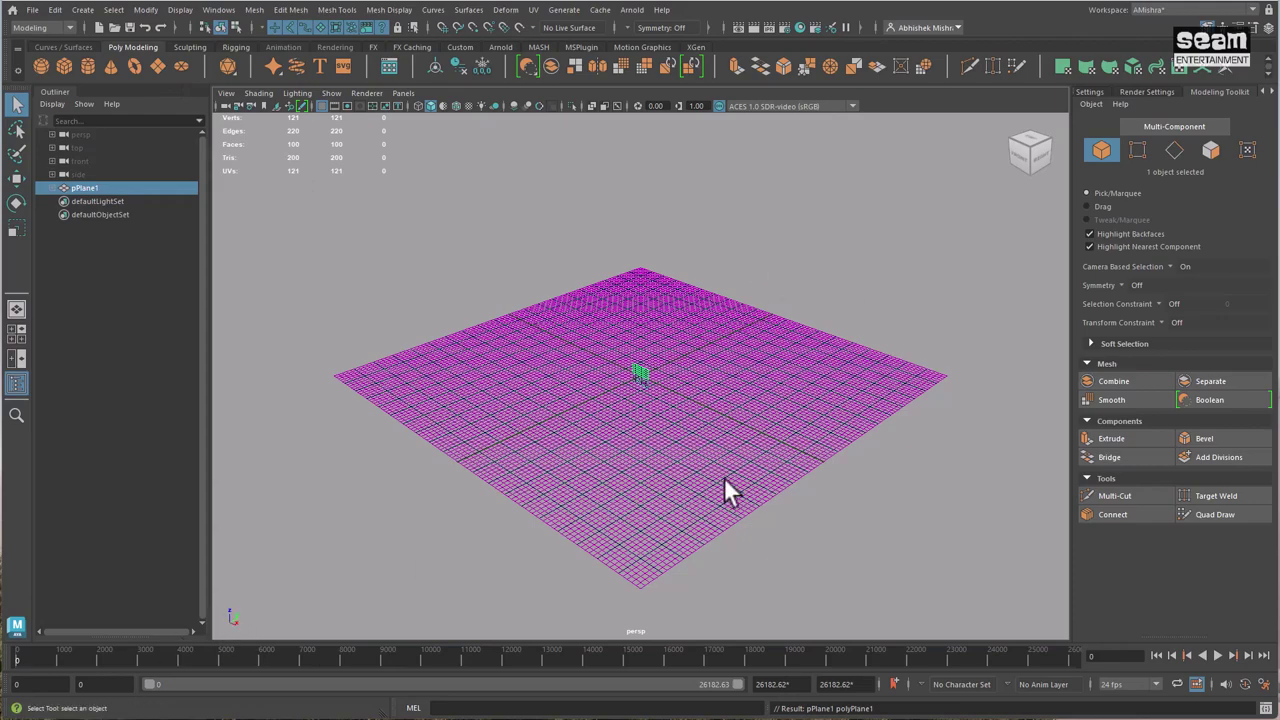
pyautogui.scroll(10, 727, 490)
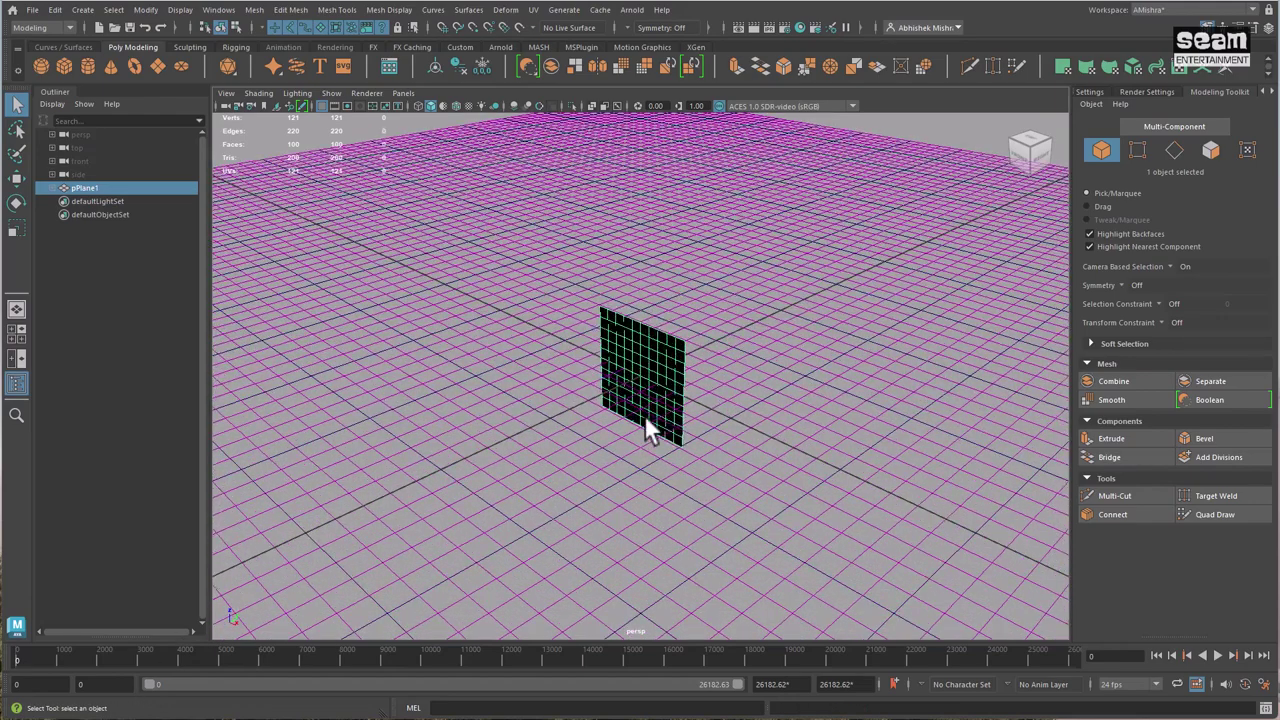
pyautogui.keyDown('alt'); pyautogui.moveTo(745, 381); pyautogui.dragTo(667, 425); pyautogui.keyUp('alt')
pyautogui.scroll(3, 667, 425)
pyautogui.keyDown('alt'); pyautogui.moveTo(725, 466); pyautogui.dragTo(720, 449); pyautogui.keyUp('alt')
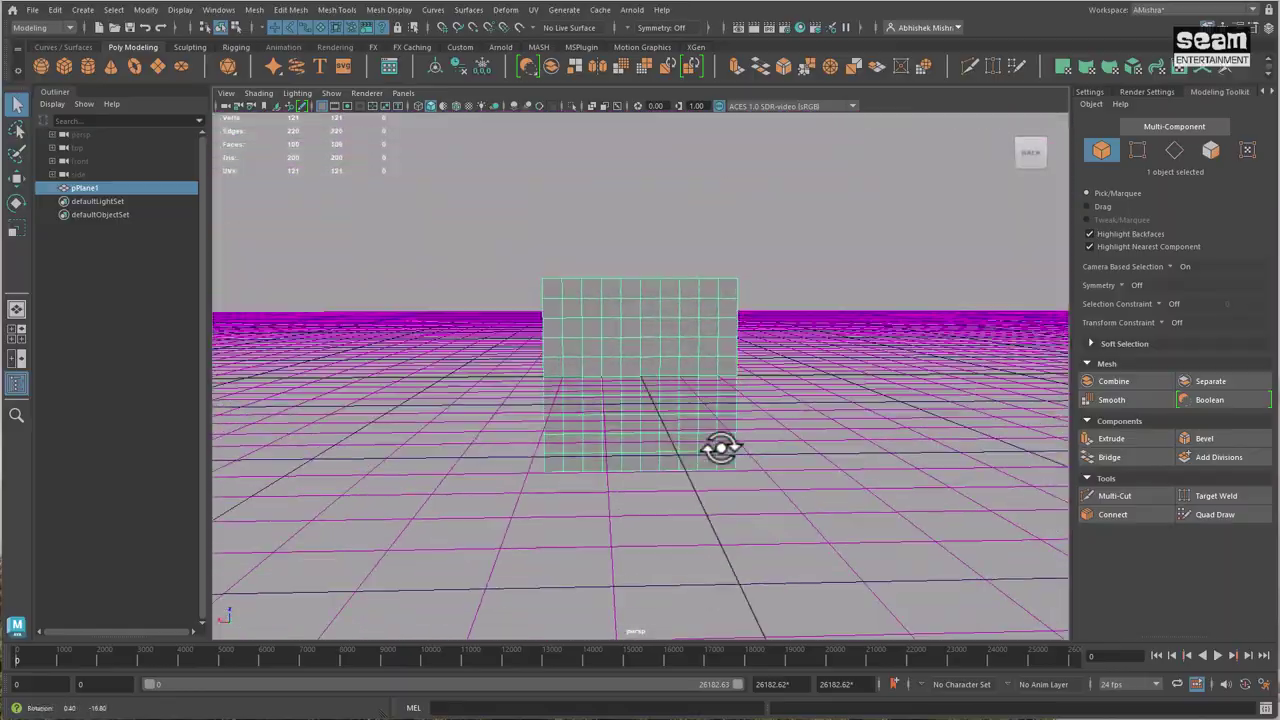
pyautogui.scroll(5, 703, 457)
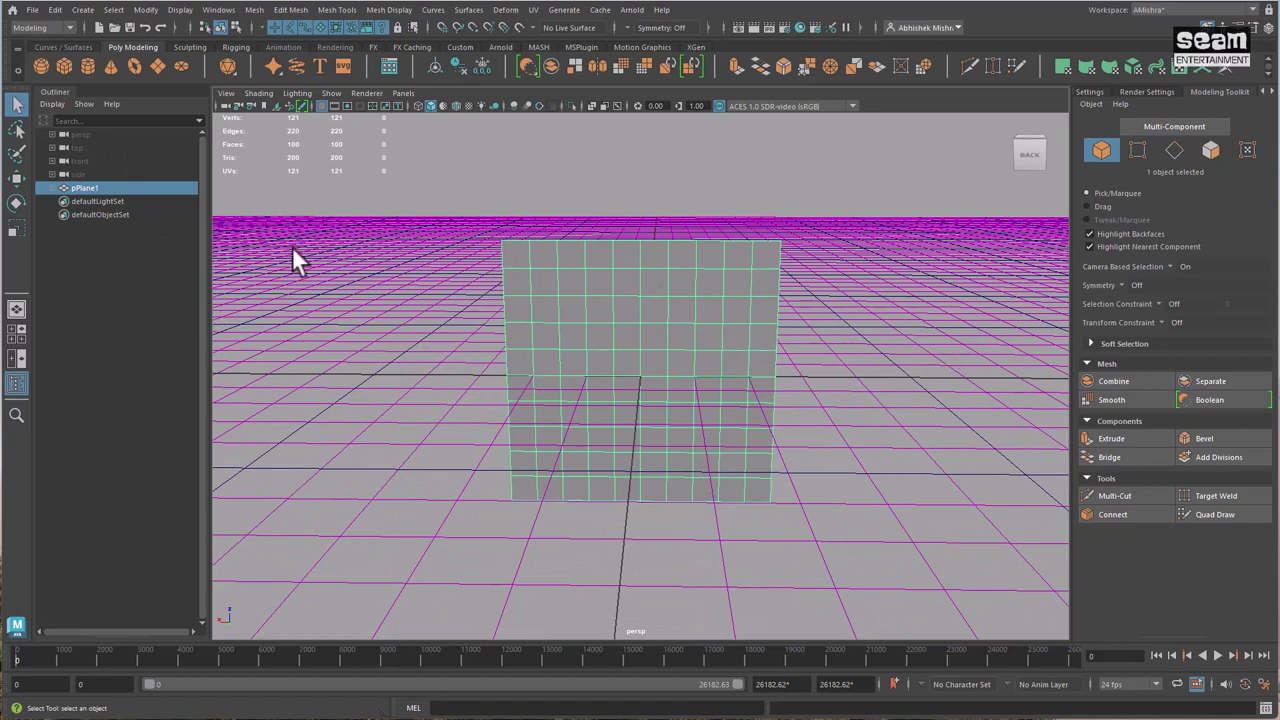
pyautogui.press('r')
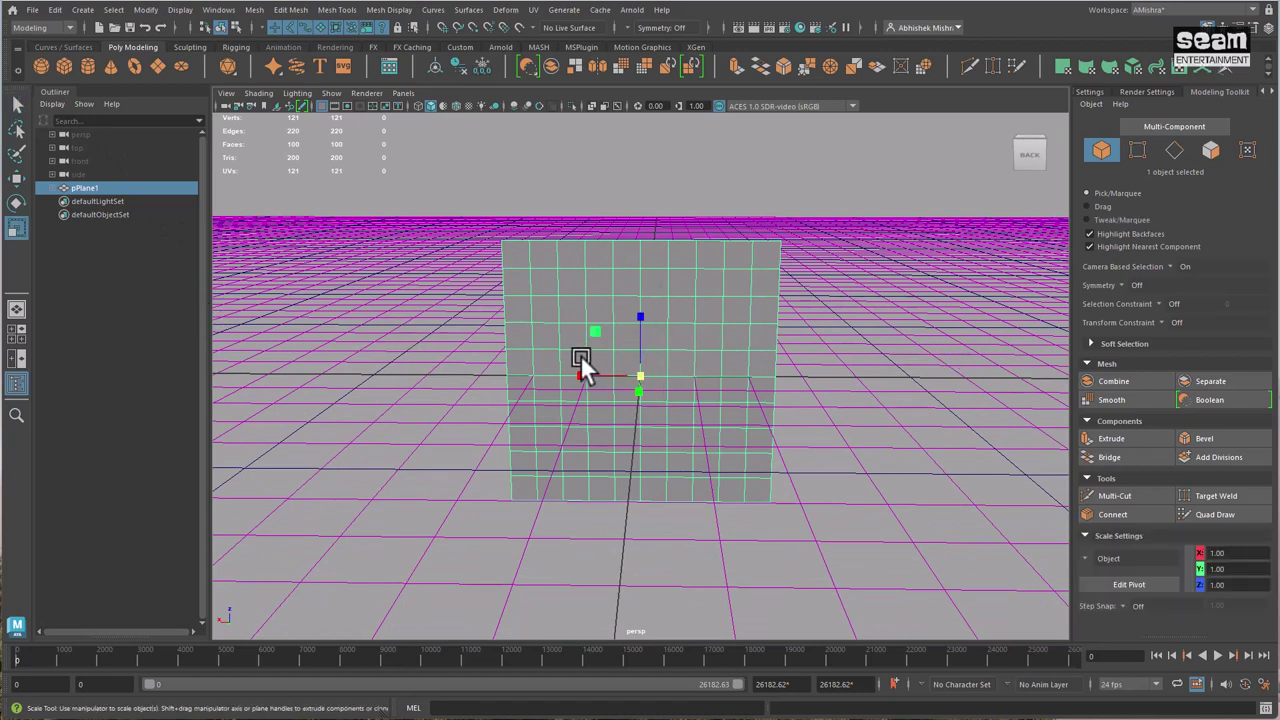
pyautogui.moveTo(580, 372); pyautogui.dragTo(662, 370)
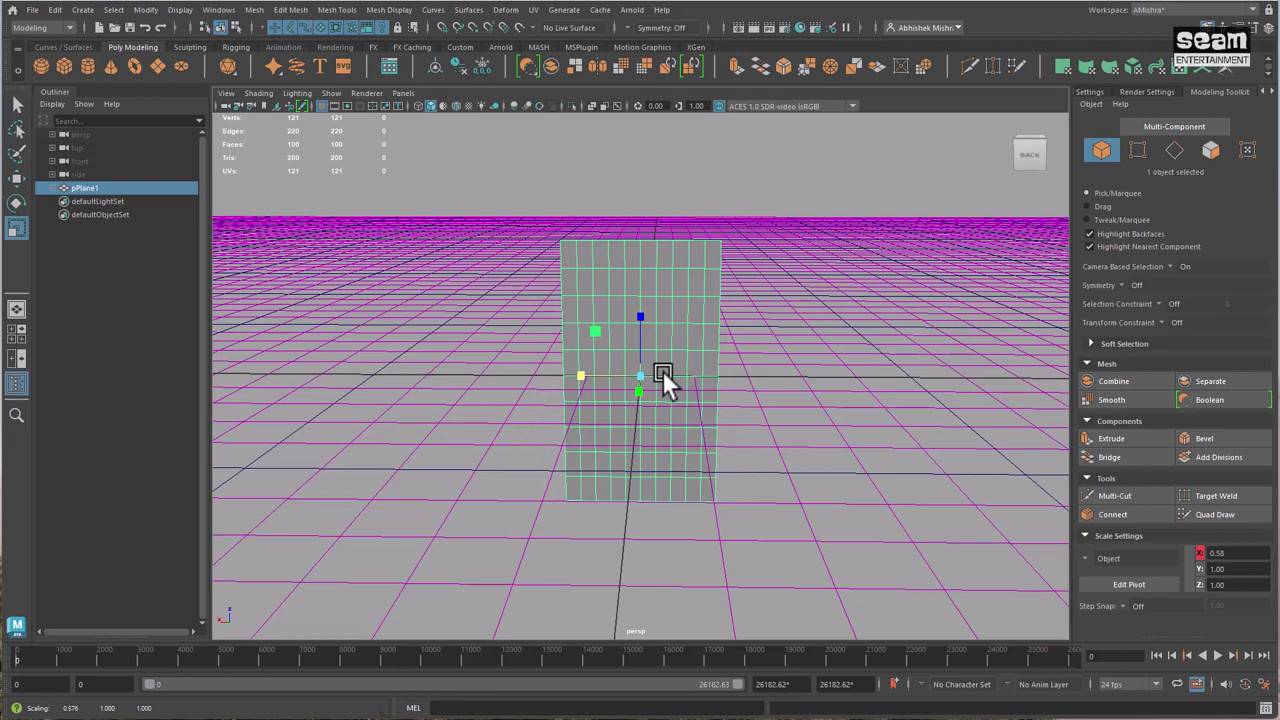
pyautogui.moveTo(640, 312); pyautogui.dragTo(639, 292)
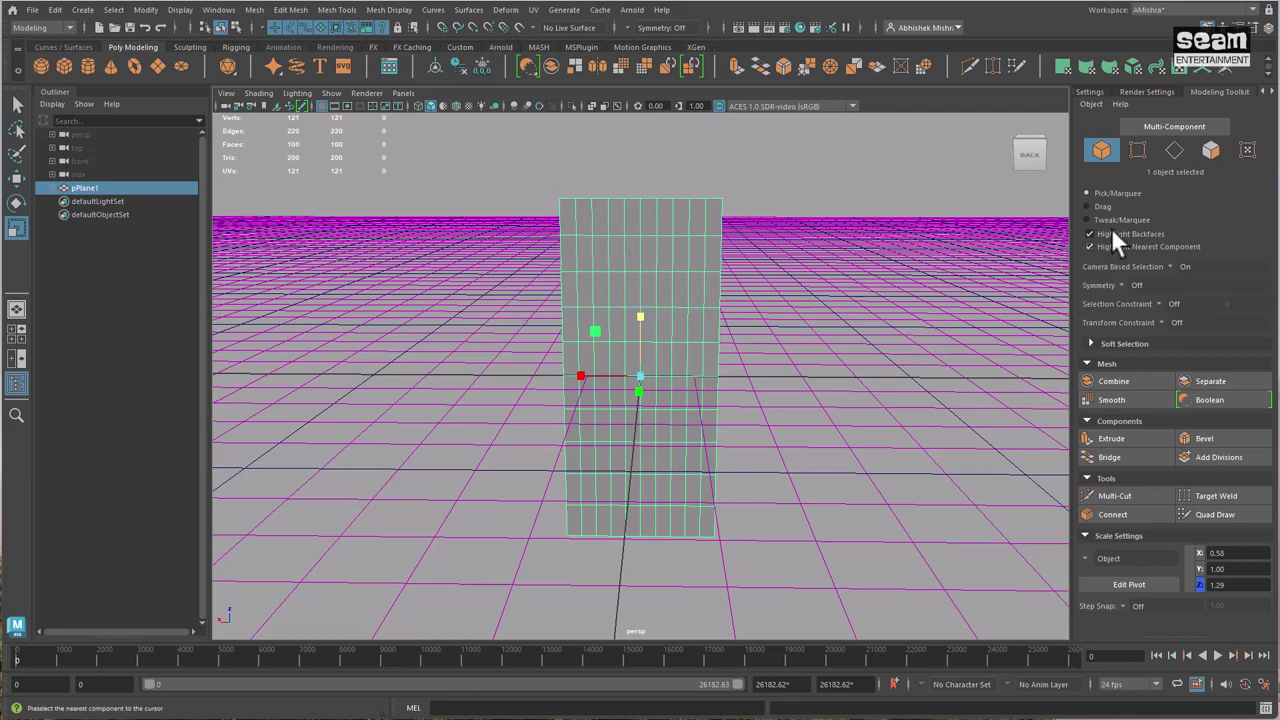
# Step: Set polyPlane1's Subdivisions Width and Subdivisions Height to 30 each in the Channel Box
pyautogui.click(1262, 91)
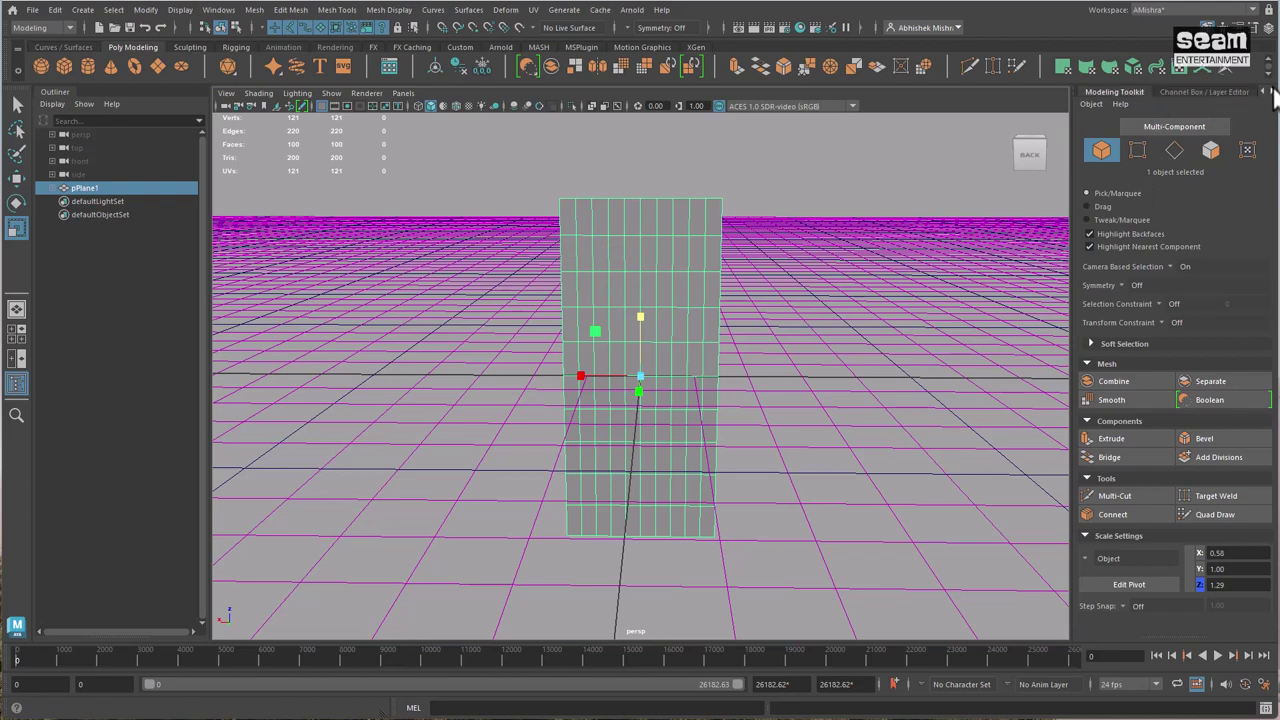
pyautogui.click(1148, 91)
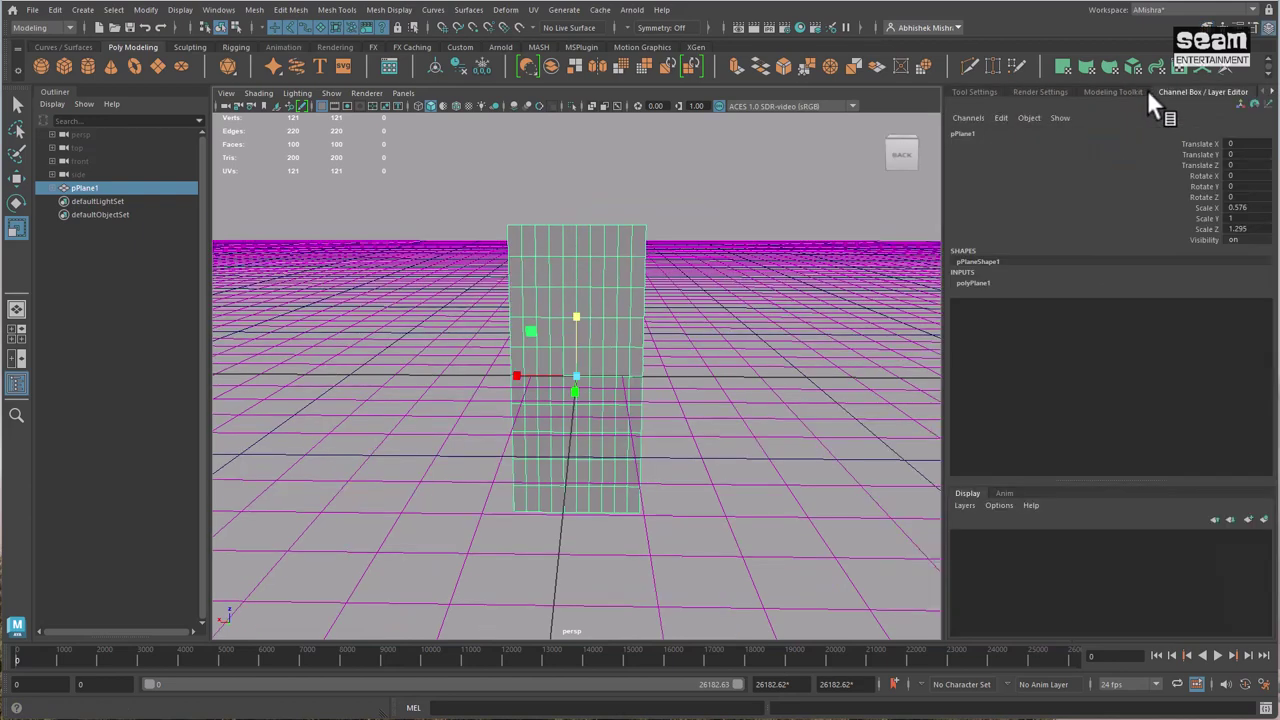
pyautogui.click(975, 283)
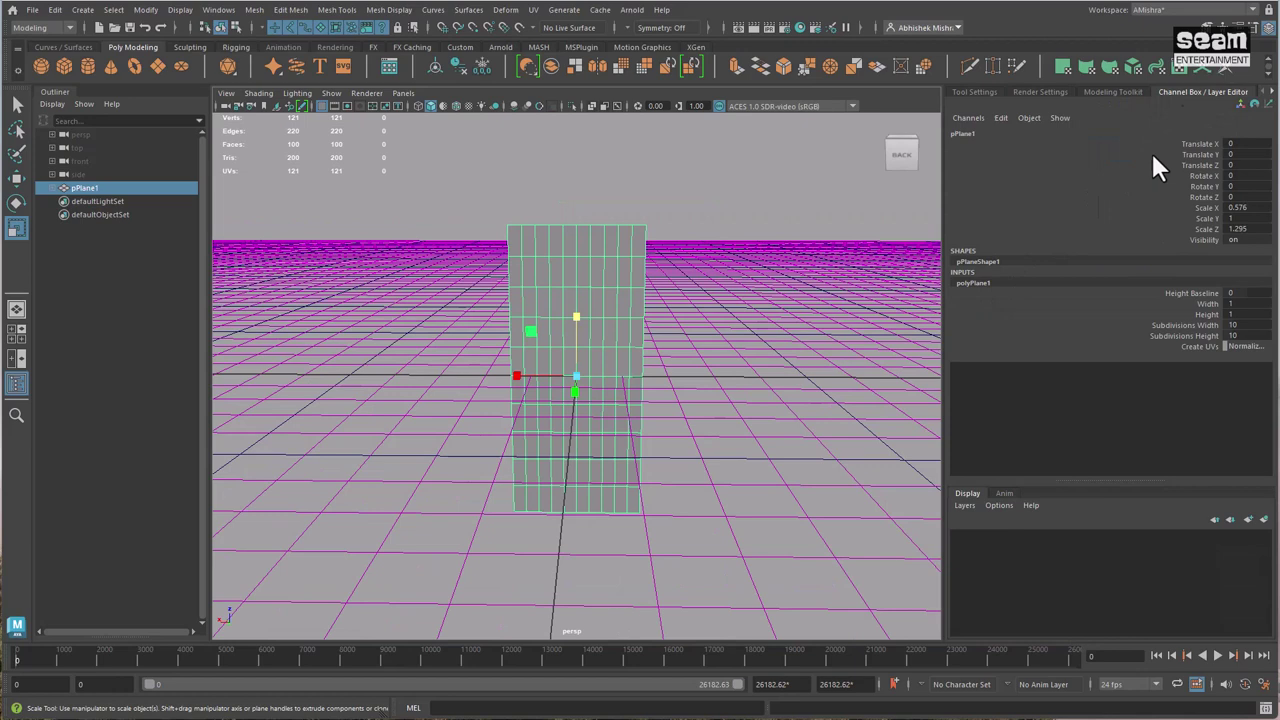
pyautogui.click(1235, 325)
pyautogui.write('30')
pyautogui.press('Tab')
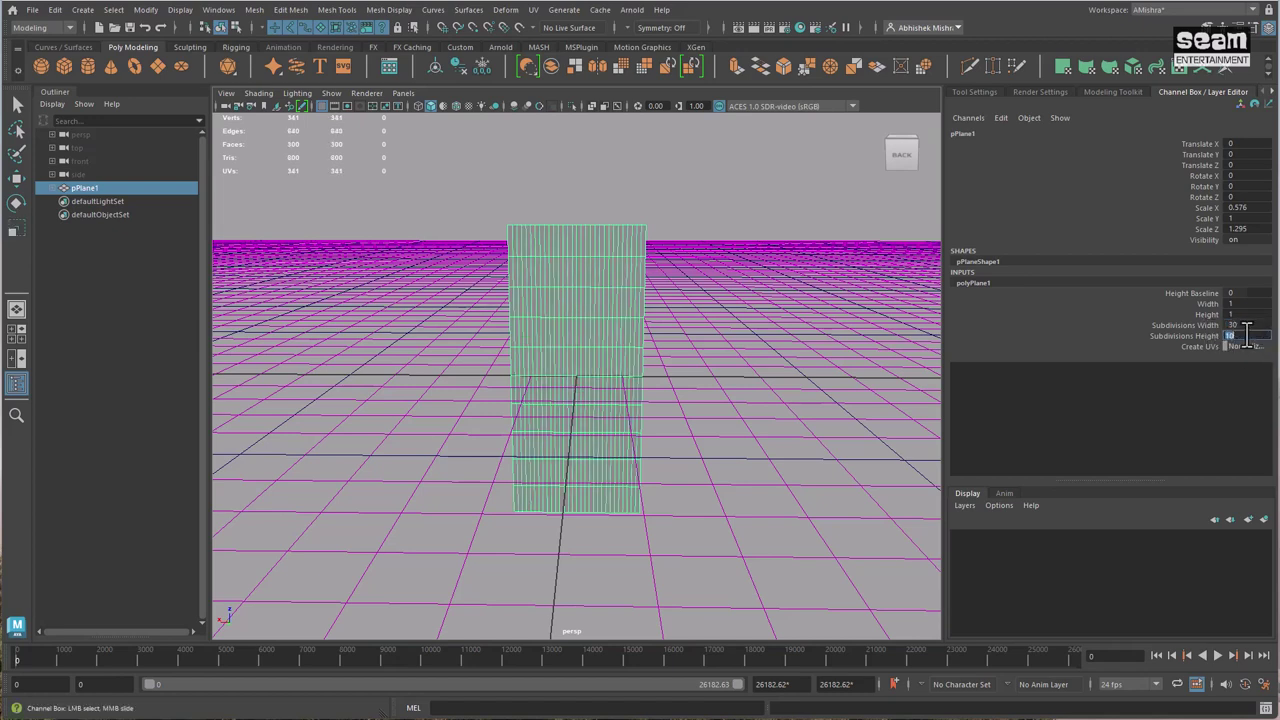
pyautogui.write('30')
pyautogui.press('Return')
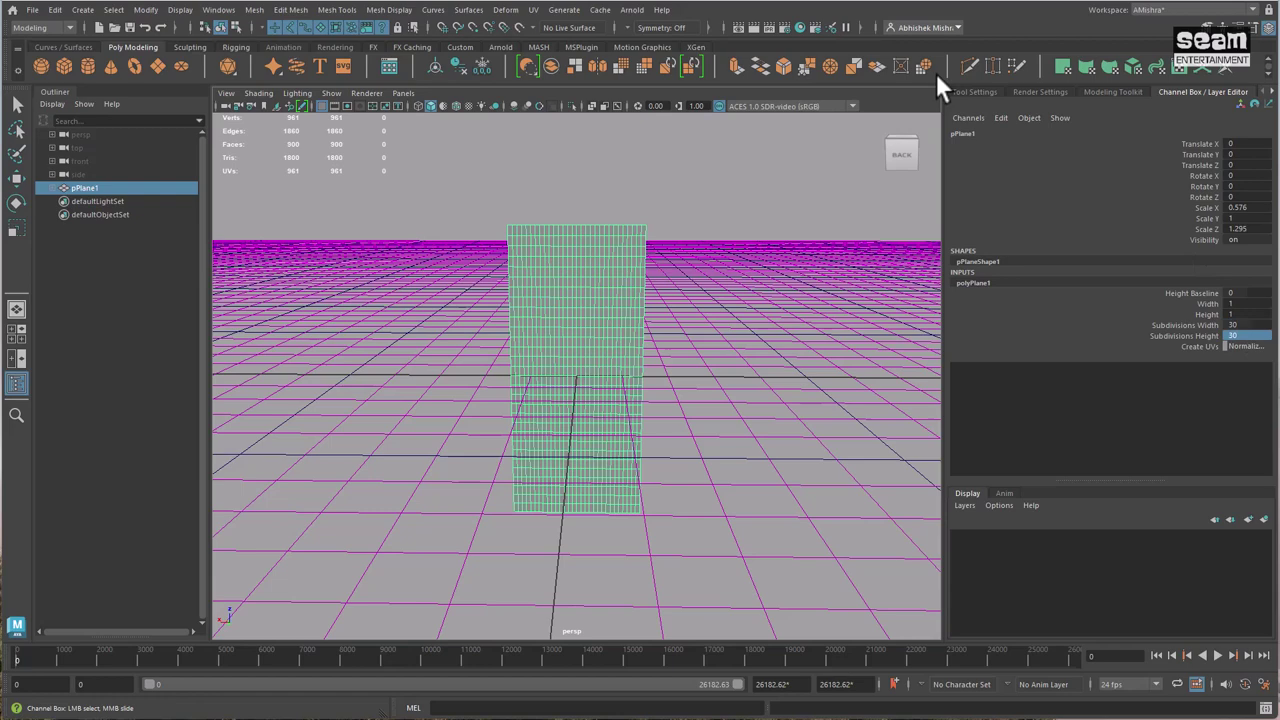
pyautogui.scroll(5, 567, 352)
pyautogui.scroll(-6, 546, 292)
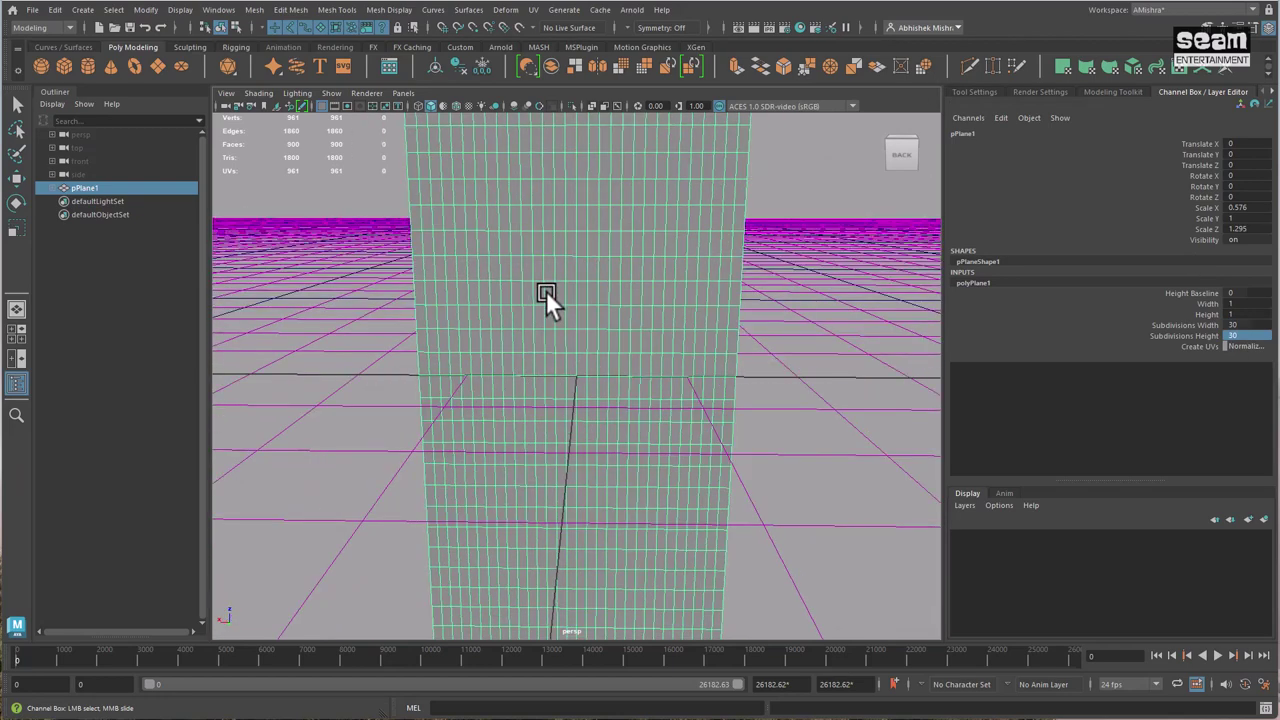
pyautogui.scroll(-2, 556, 242)
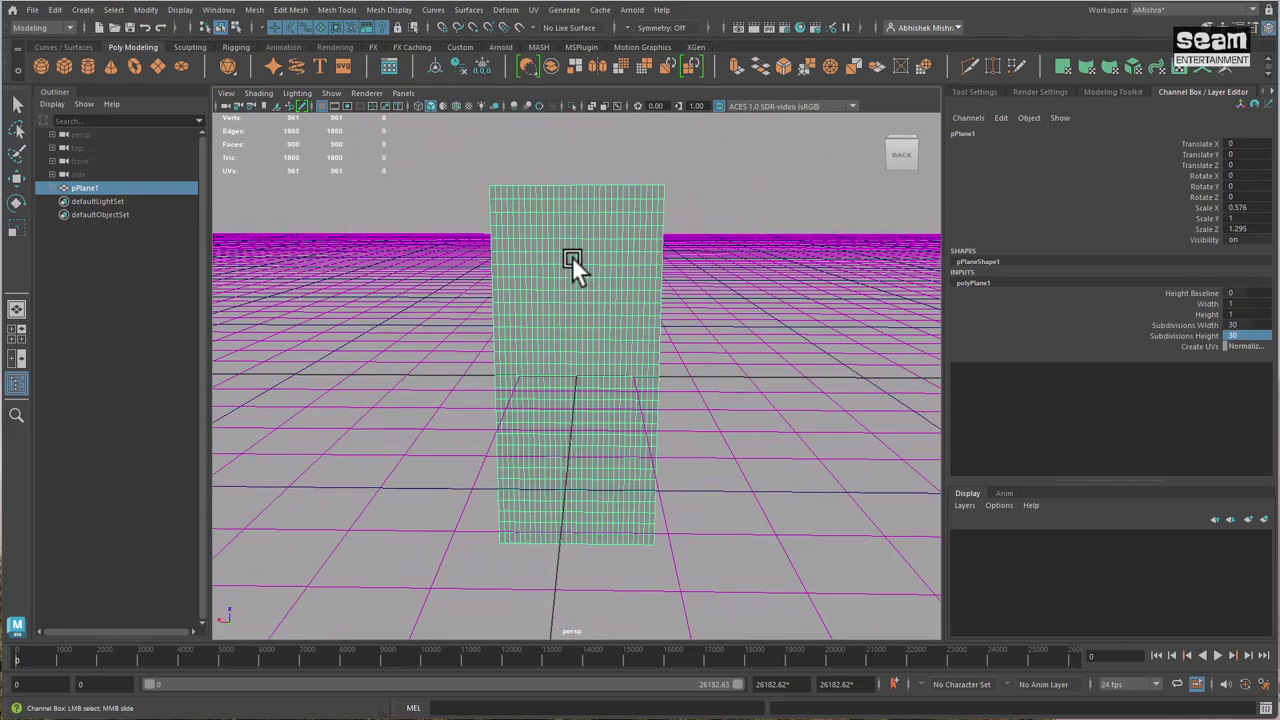
pyautogui.scroll(2, 562, 256)
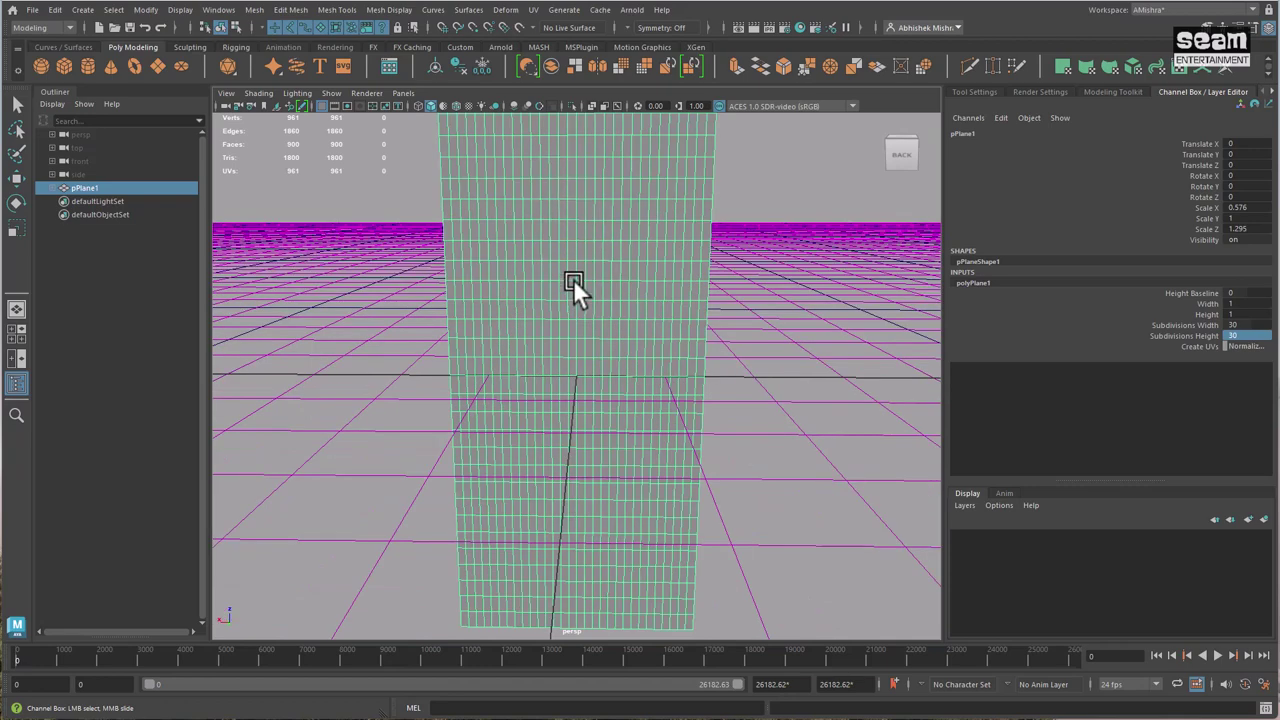
pyautogui.scroll(-1, 573, 282)
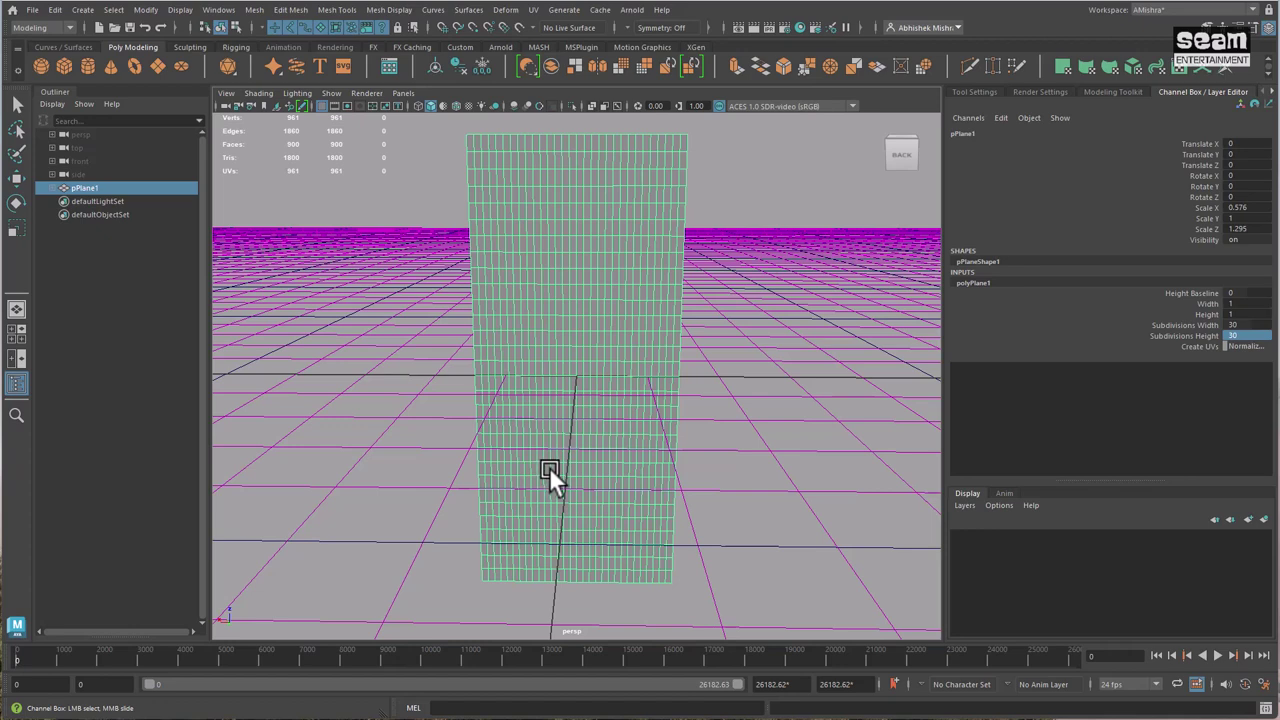
# Step: Apply a planar UV projection to pPlane1 using the Planar Mapping options
pyautogui.click(534, 10)
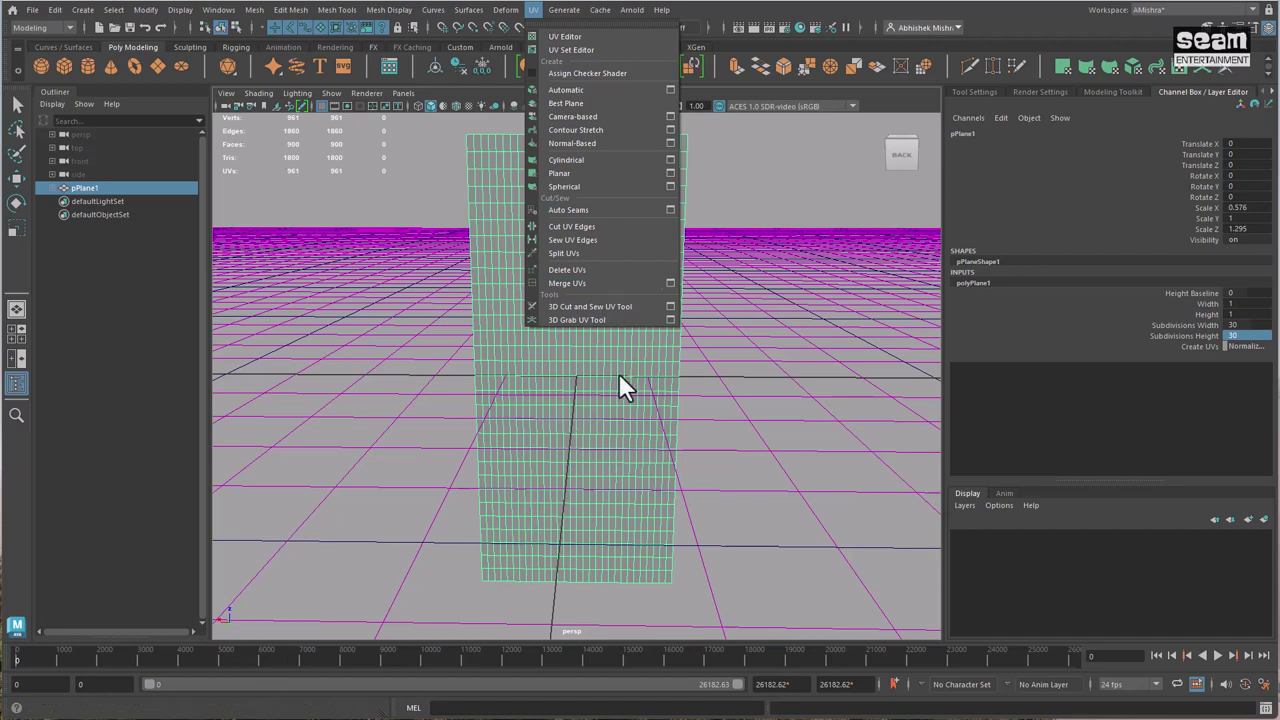
pyautogui.click(669, 172)
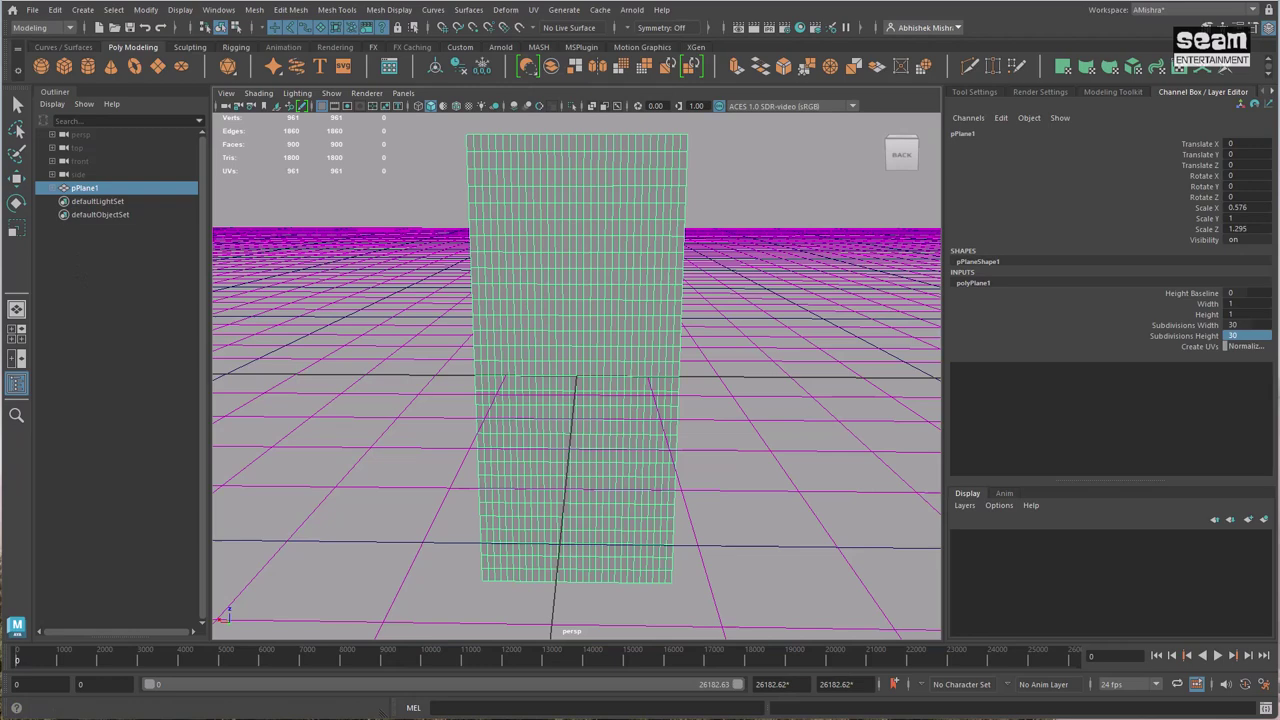
pyautogui.moveTo(873, 284); pyautogui.dragTo(946, 276)
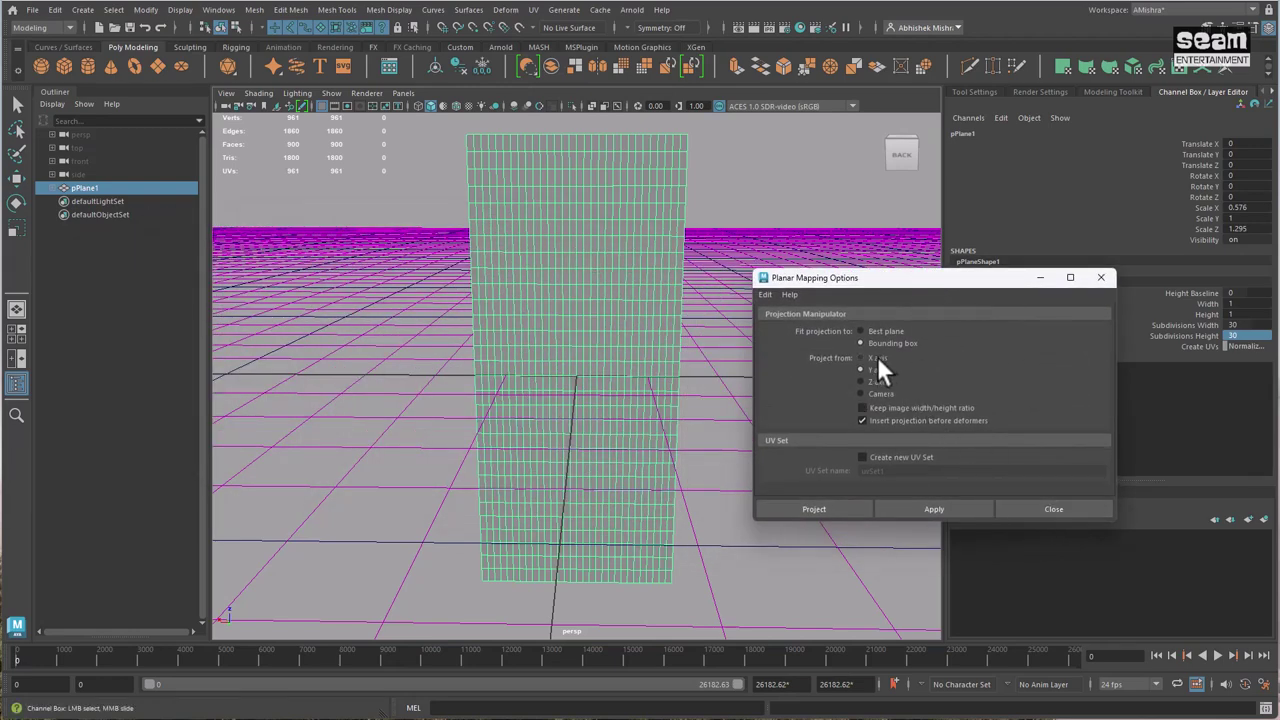
pyautogui.click(942, 510)
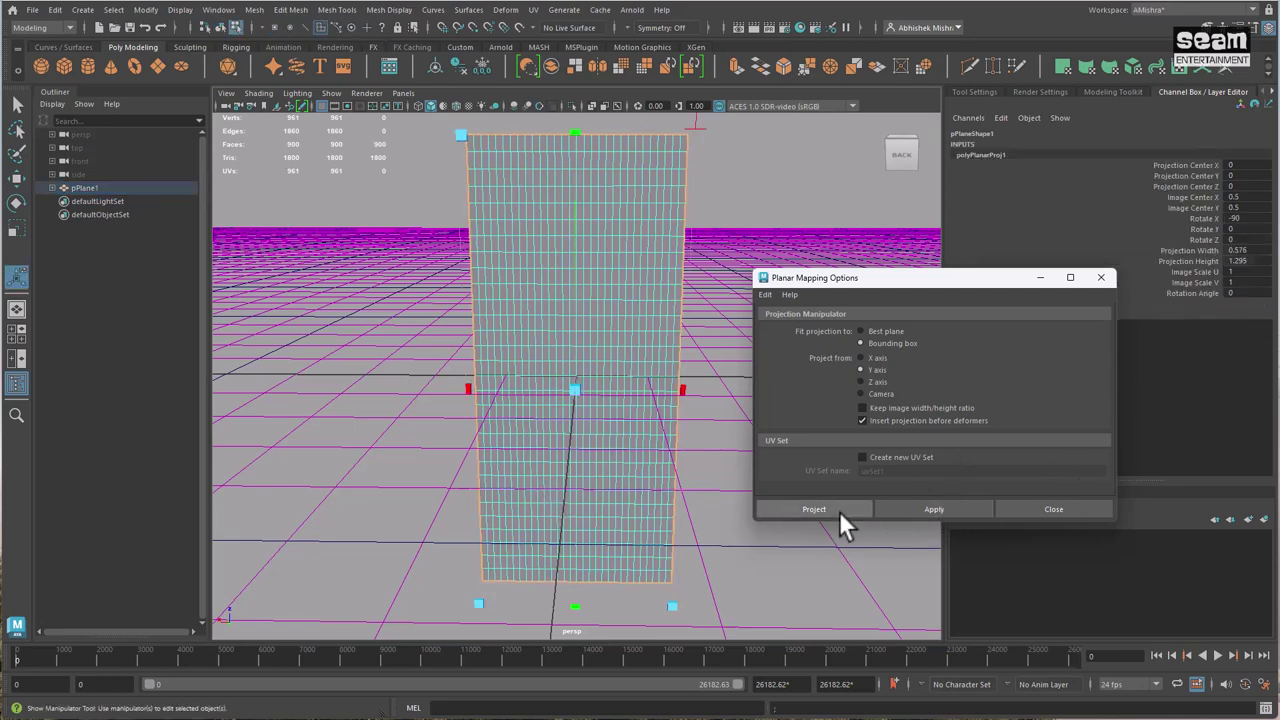
pyautogui.click(1054, 509)
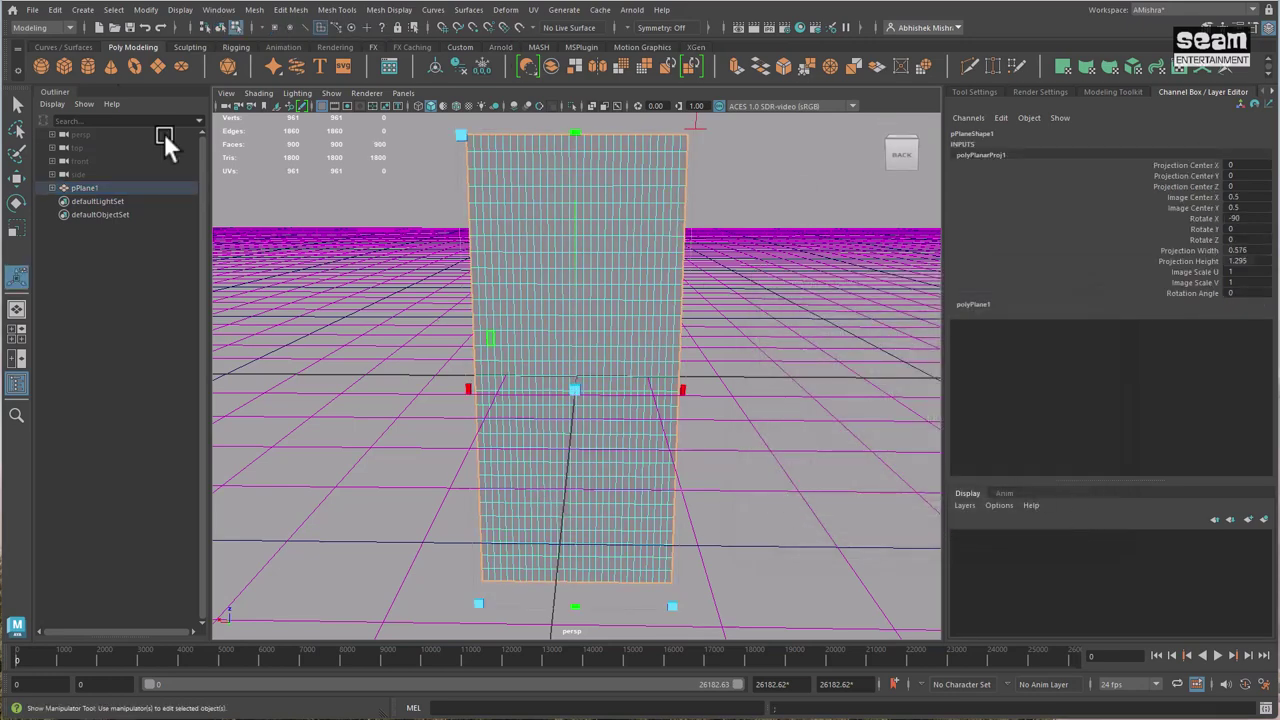
pyautogui.click(533, 10)
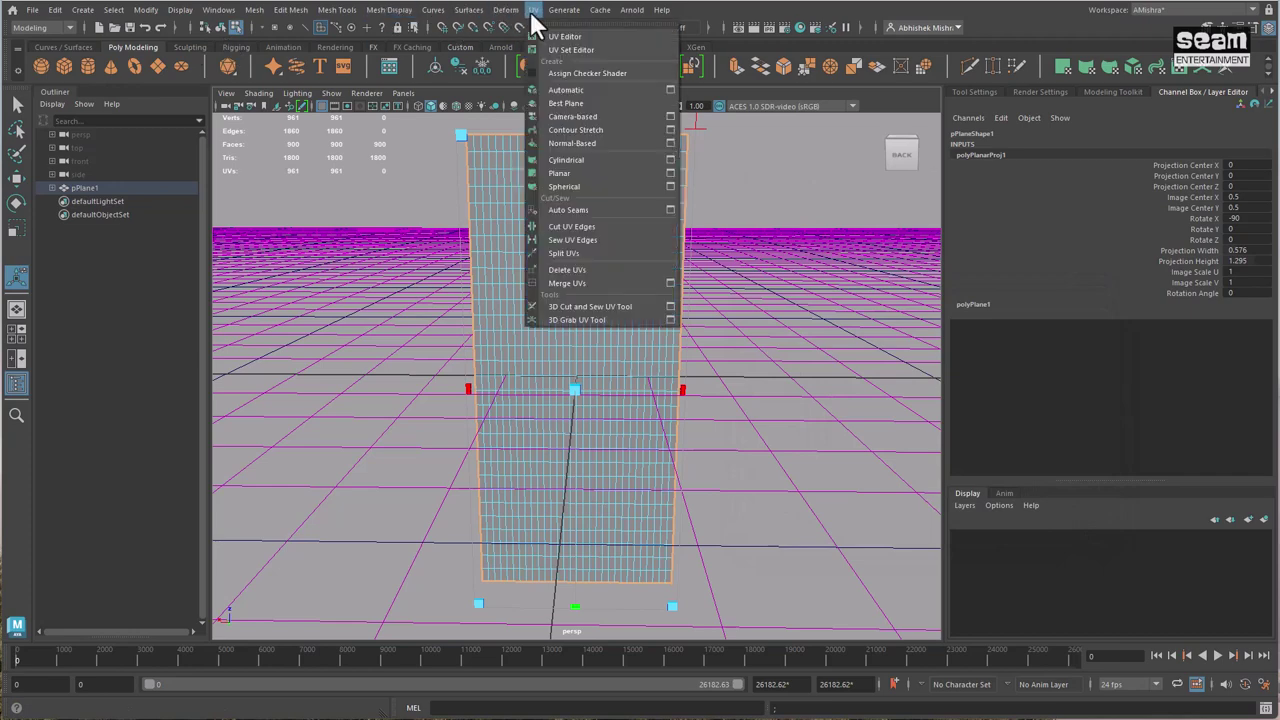
# Step: Open the UV Editor for pPlane1 and zoom in to check its UV square
pyautogui.click(548, 36)
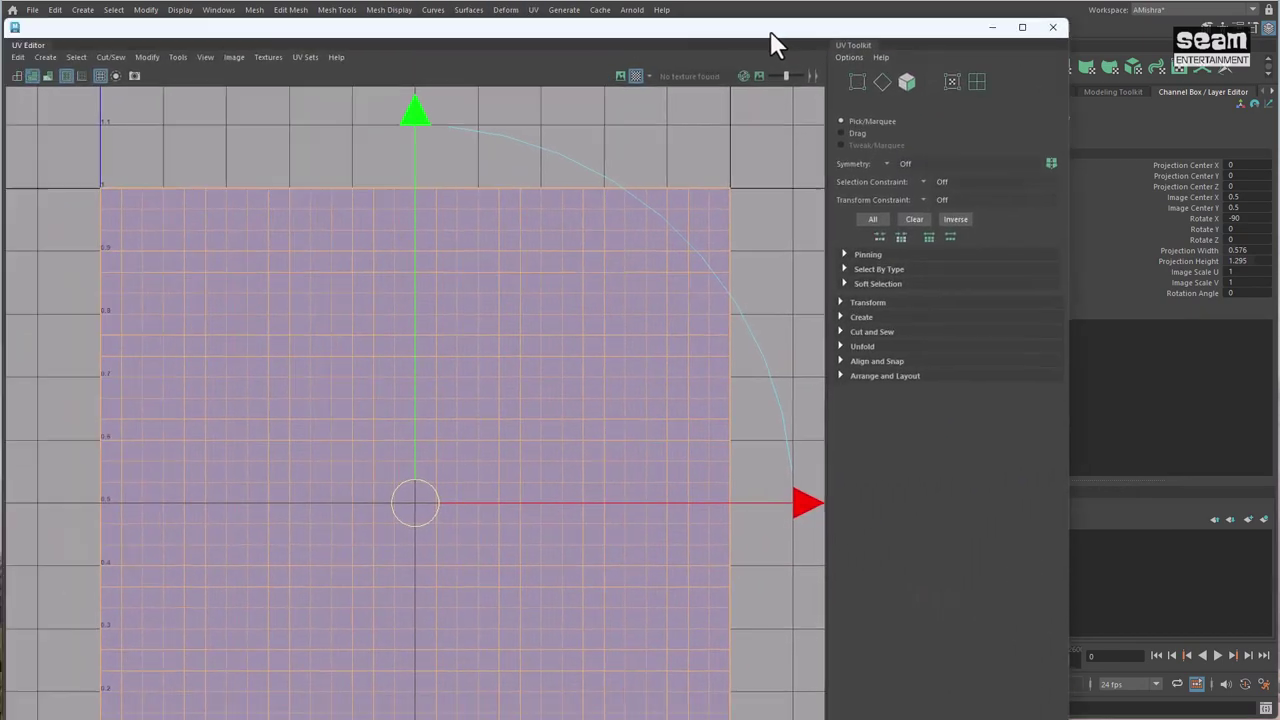
pyautogui.moveTo(771, 40); pyautogui.dragTo(870, 2)
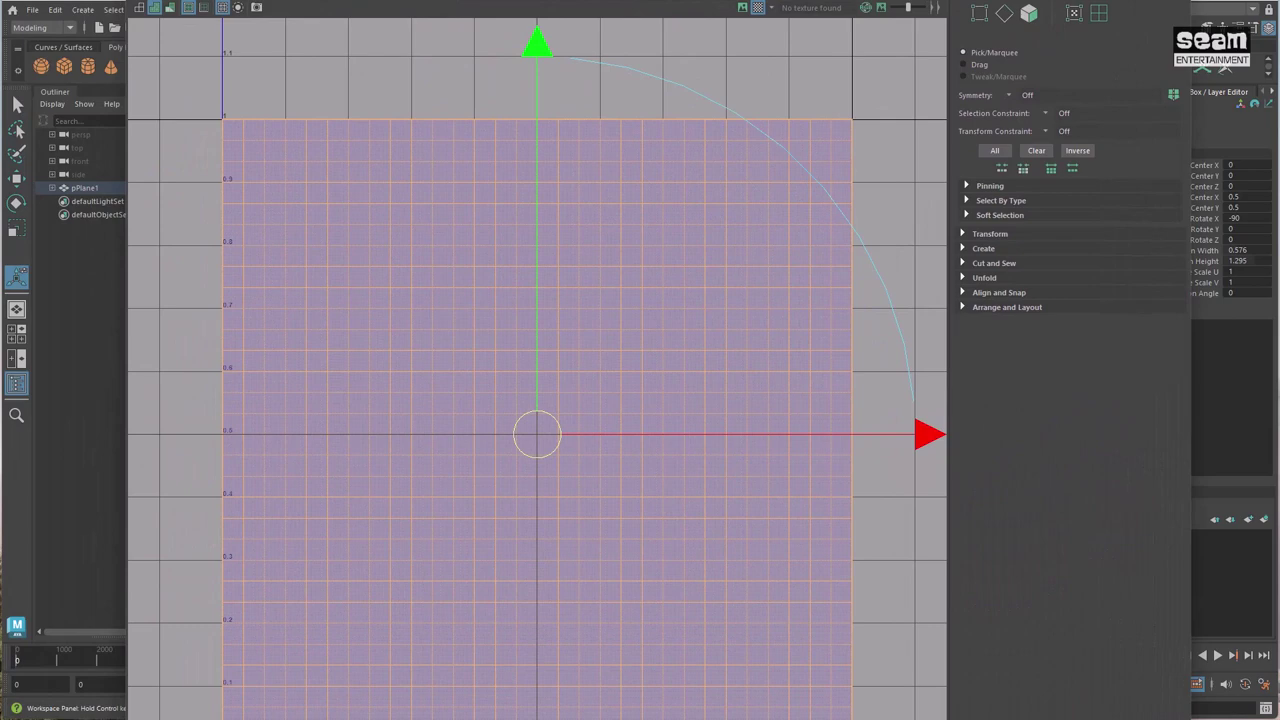
pyautogui.scroll(-3, 750, 235)
pyautogui.scroll(-2, 737, 246)
pyautogui.scroll(2, 696, 303)
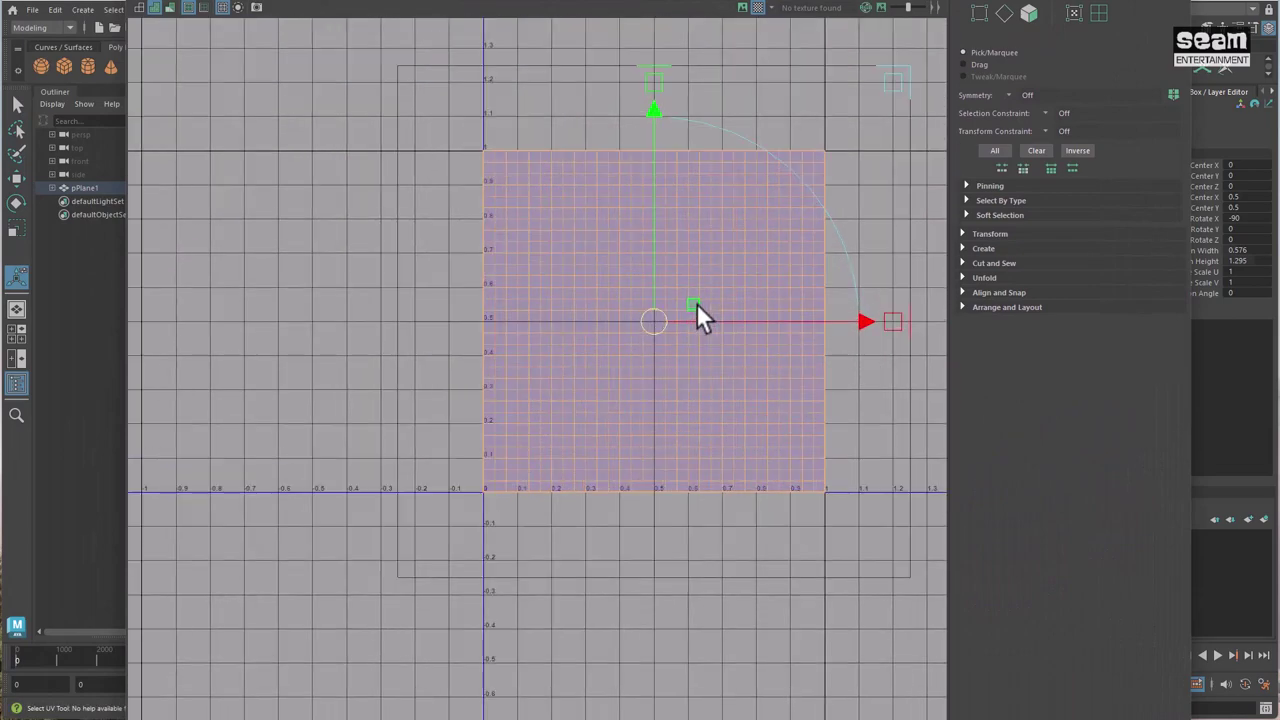
pyautogui.scroll(-1, 695, 300)
pyautogui.scroll(-1, 735, 227)
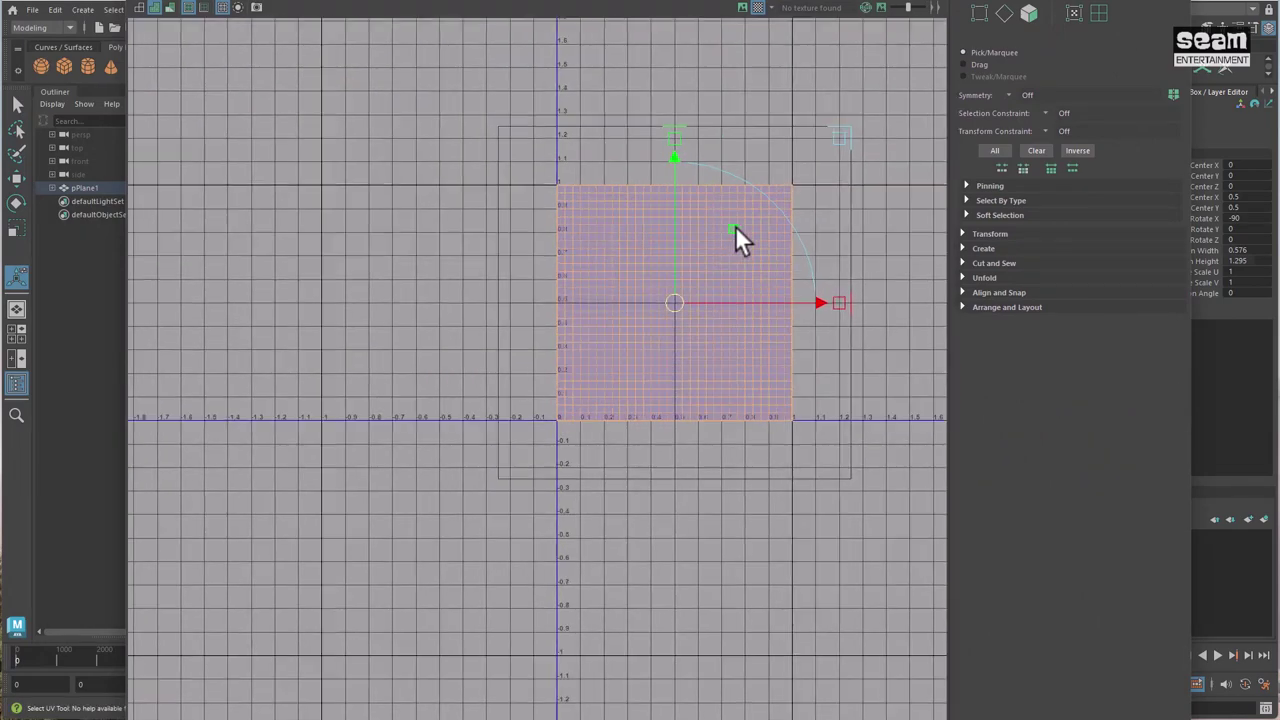
pyautogui.scroll(2, 662, 355)
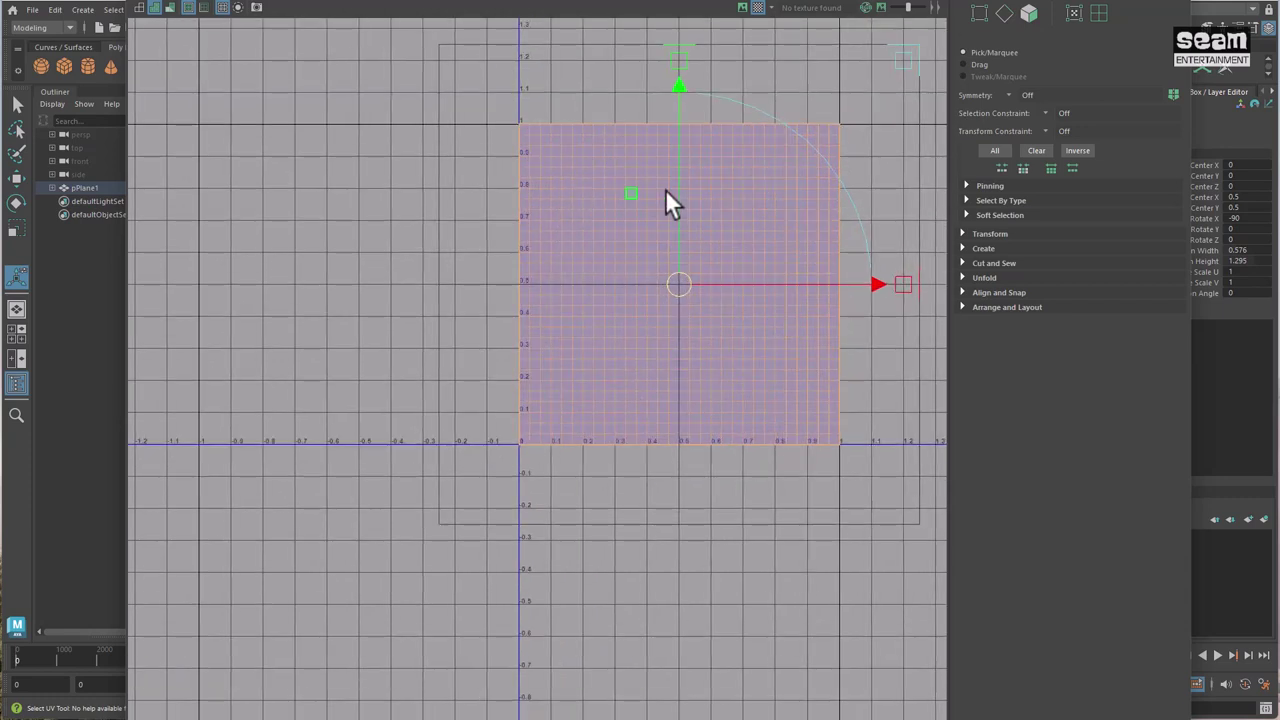
pyautogui.scroll(-1, 778, 241)
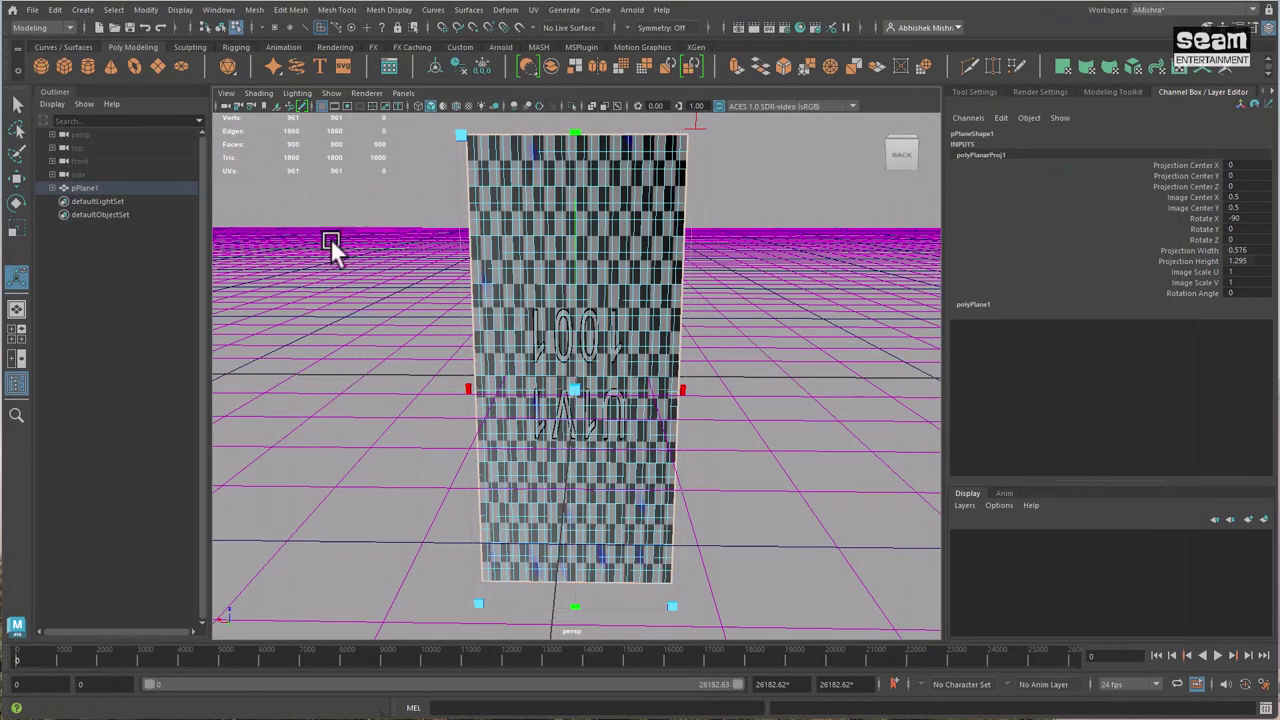
# Step: Turn off the checker preview and freeze pPlane1's transformations
pyautogui.press('5')
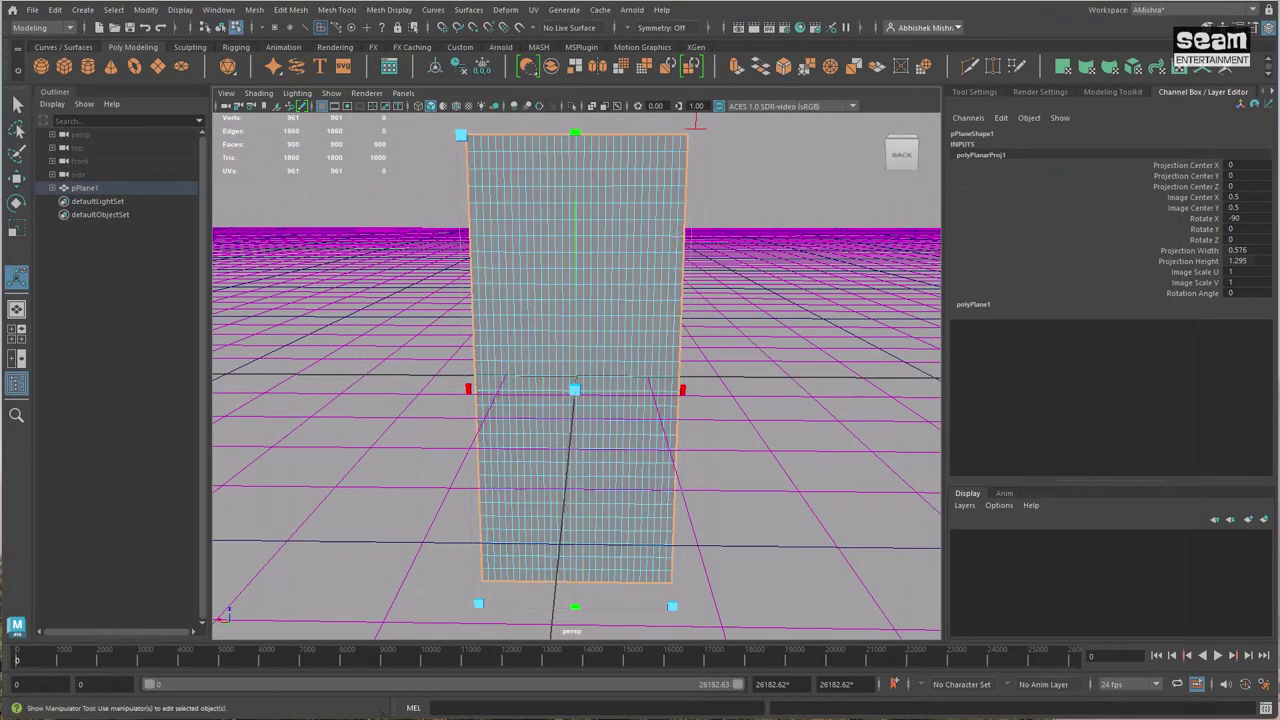
pyautogui.click(483, 62)
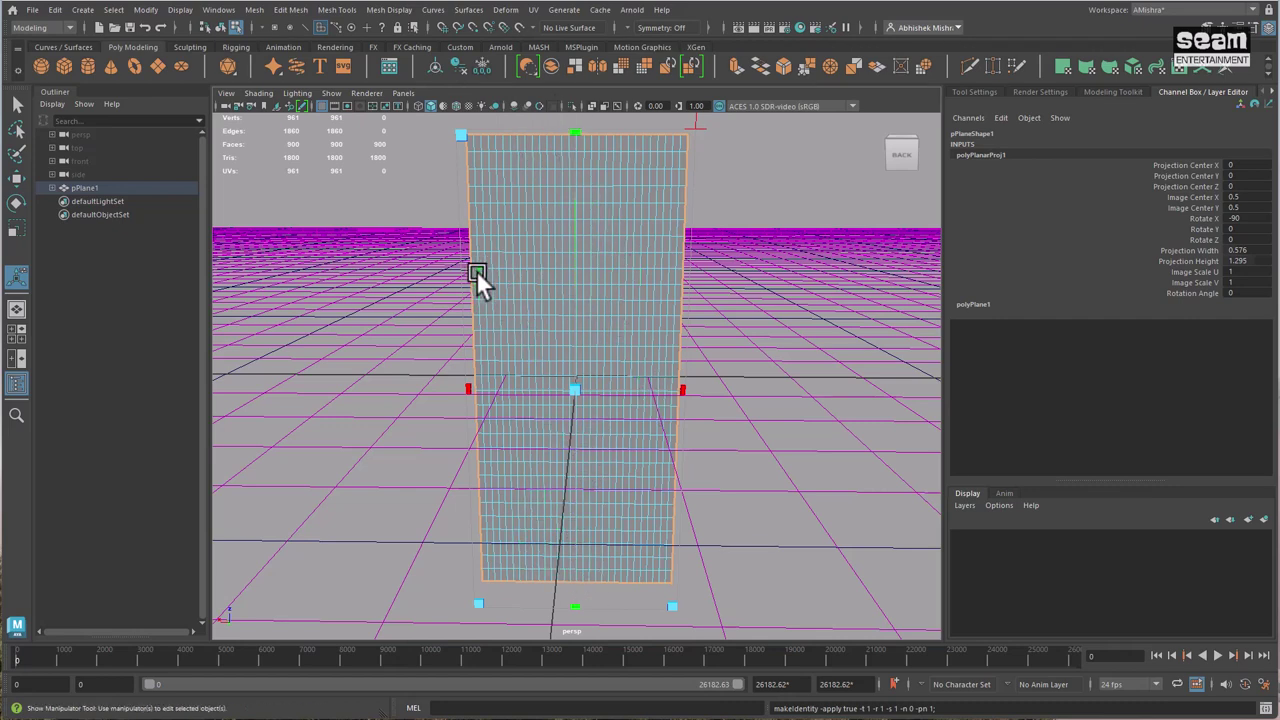
pyautogui.click(66, 25)
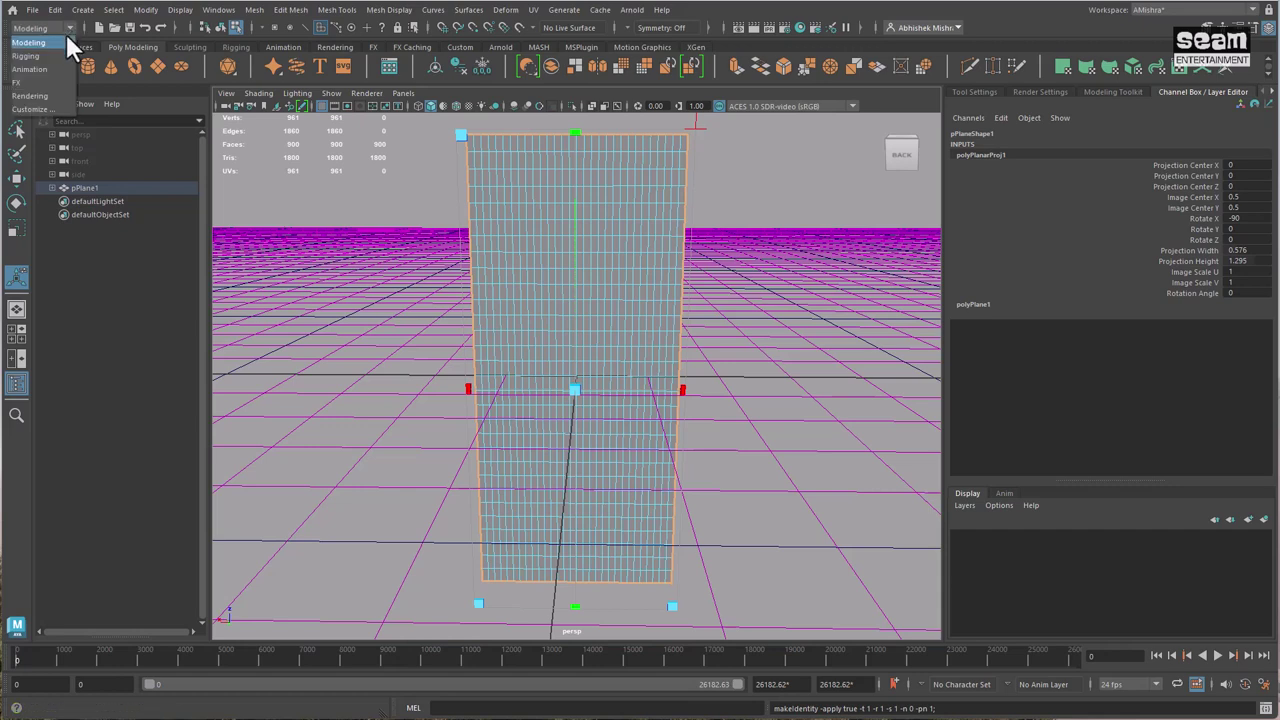
# Step: Switch to the FX menu set and convert pPlane1 into an nCloth object
pyautogui.click(20, 83)
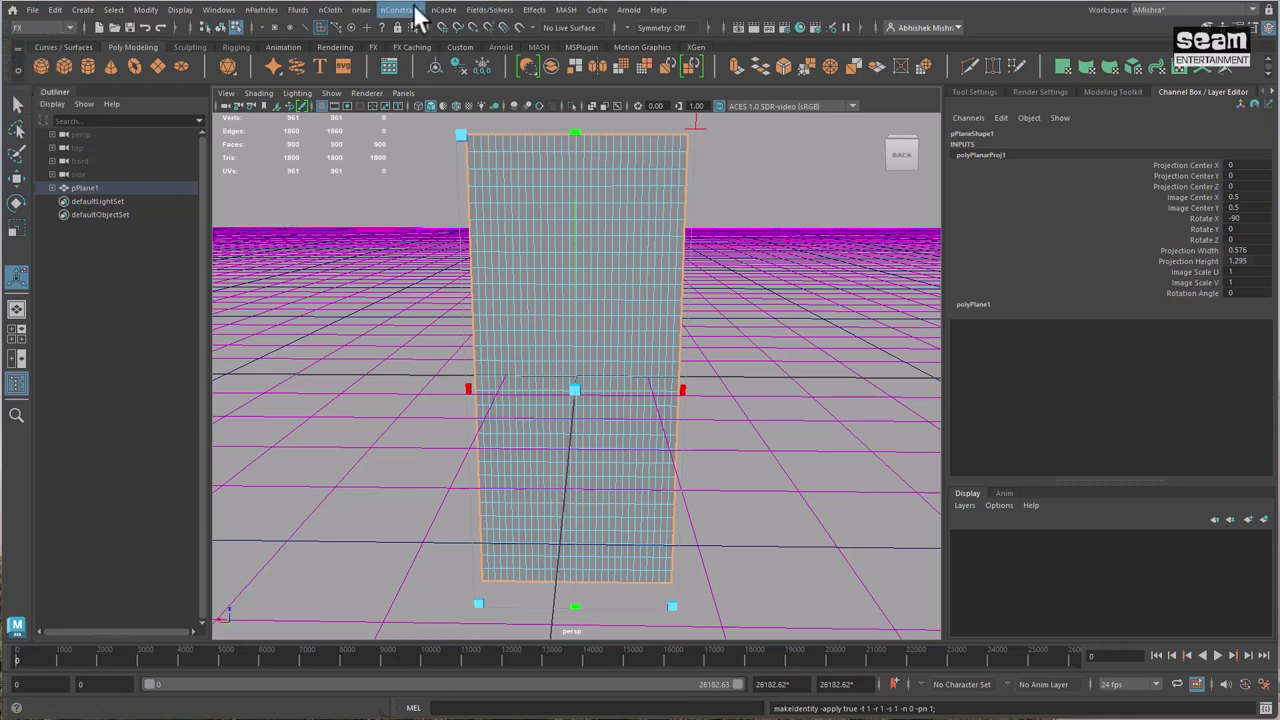
pyautogui.click(331, 10)
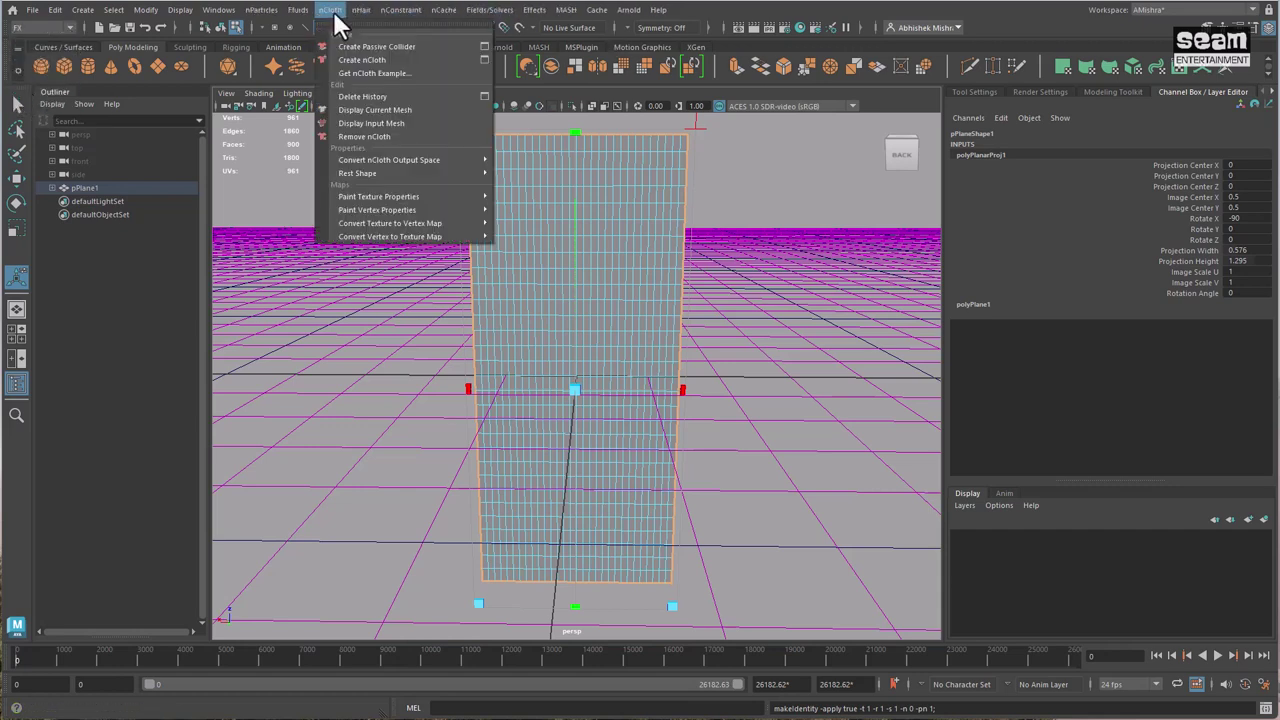
pyautogui.click(377, 61)
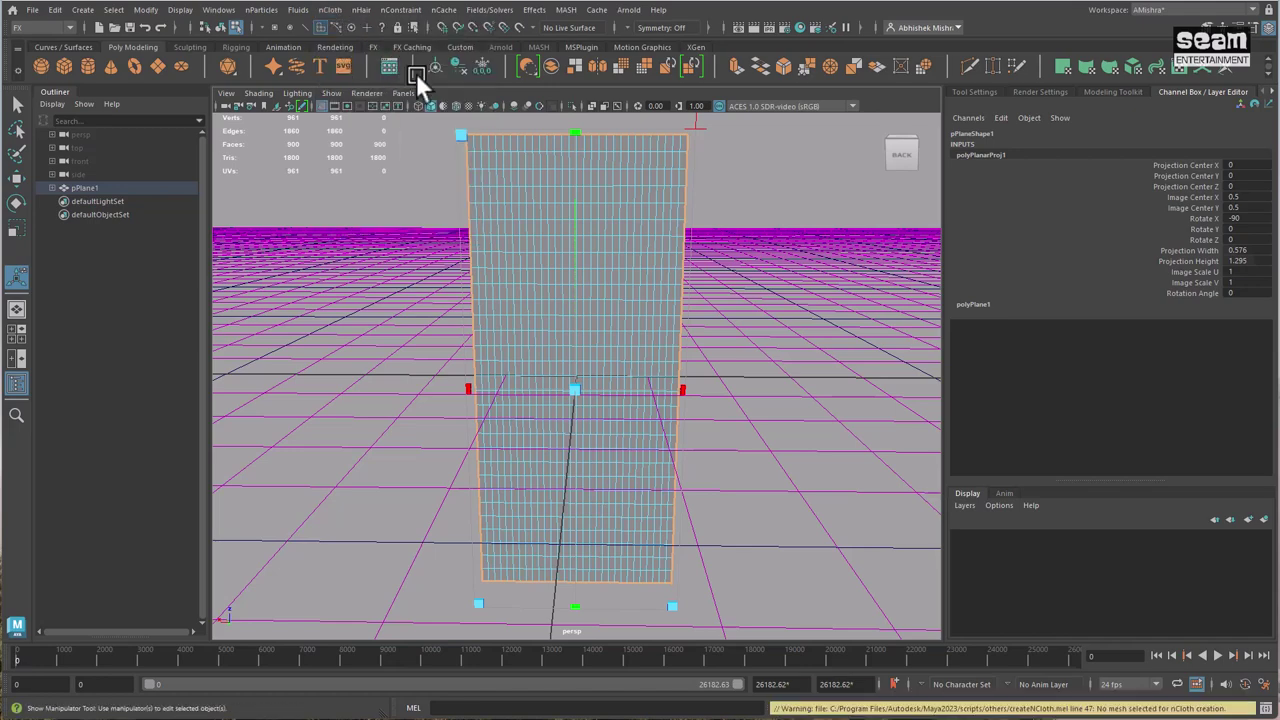
pyautogui.click(331, 10)
pyautogui.click(393, 61)
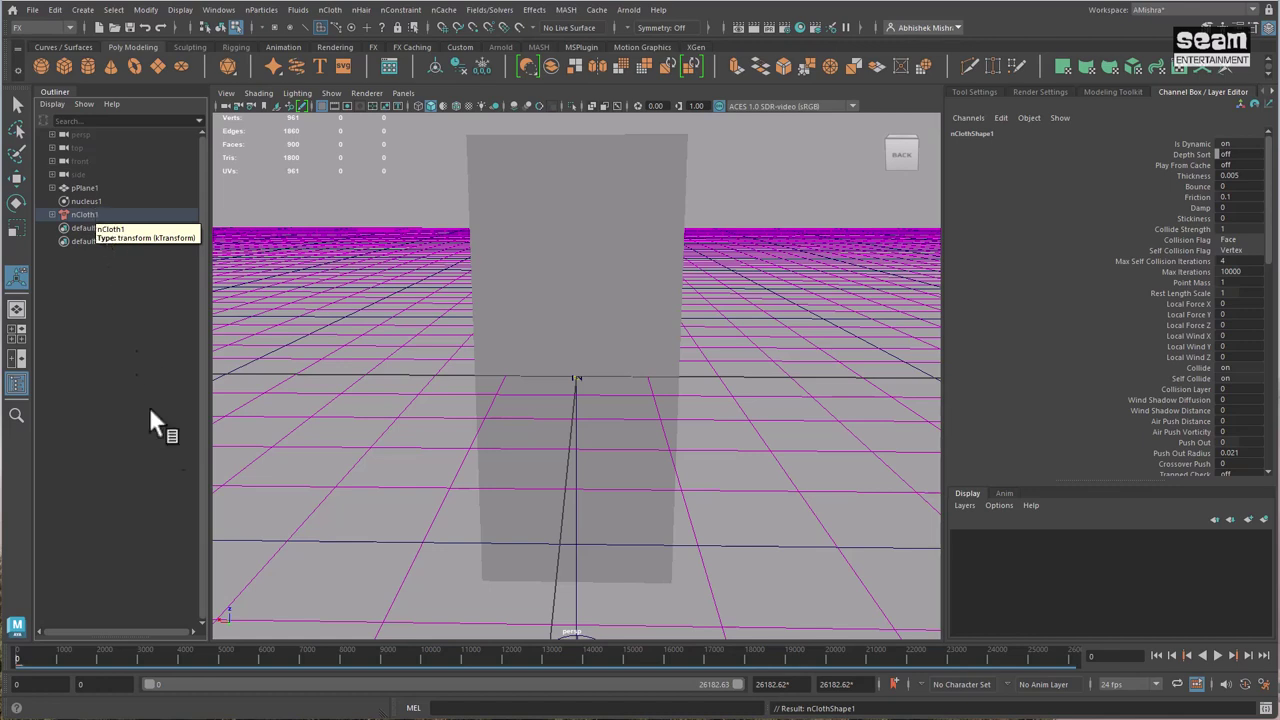
# Step: Set the animation end time to frame 700
pyautogui.doubleClick(30, 684)
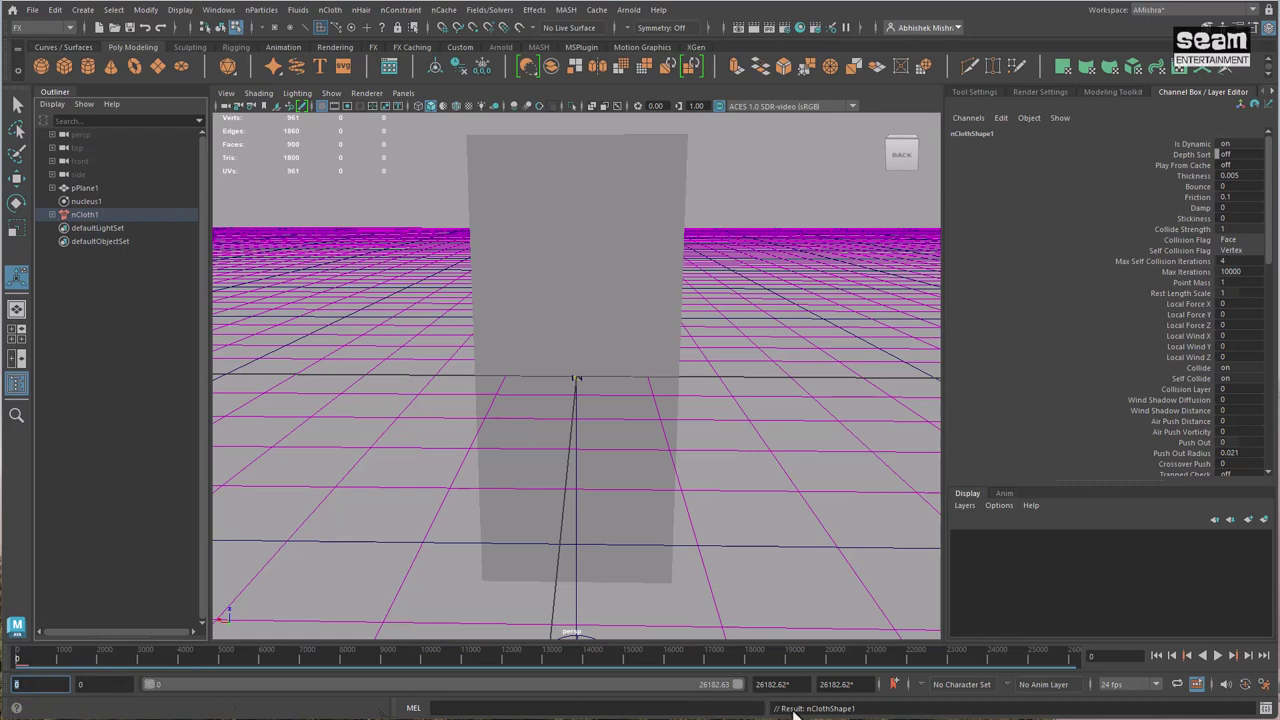
pyautogui.doubleClick(840, 684)
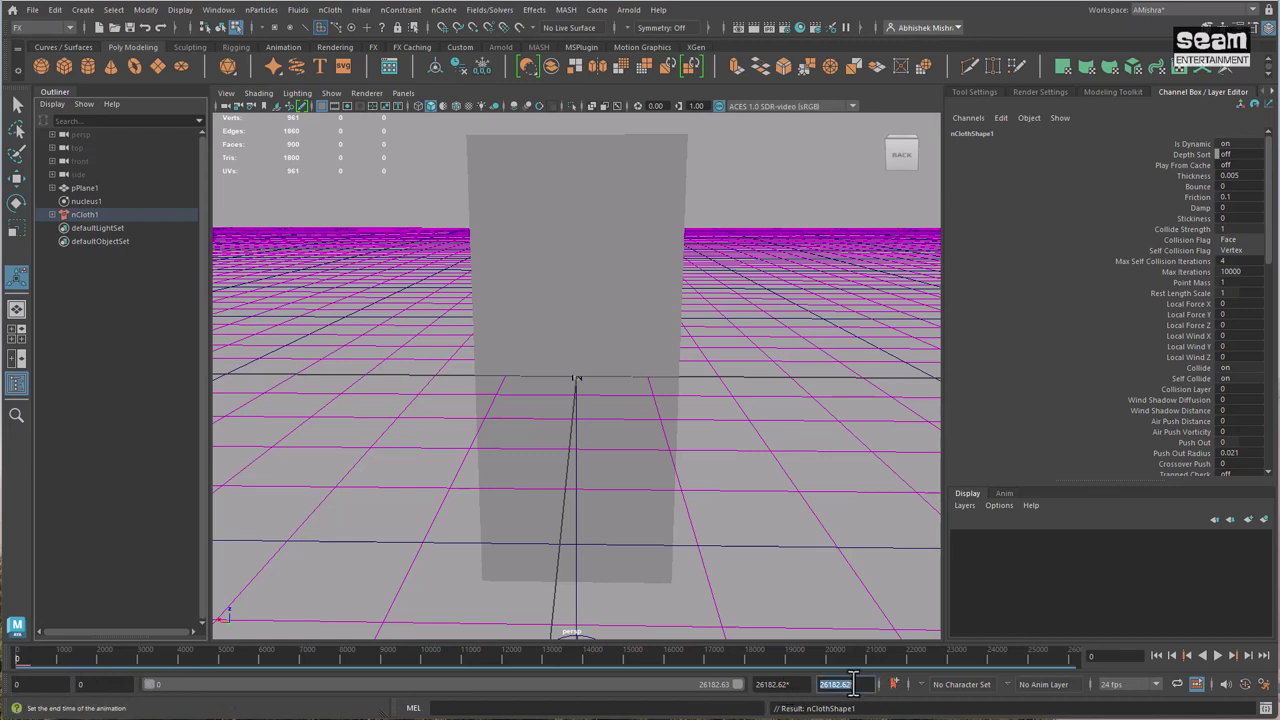
pyautogui.write('700')
pyautogui.press('Return')
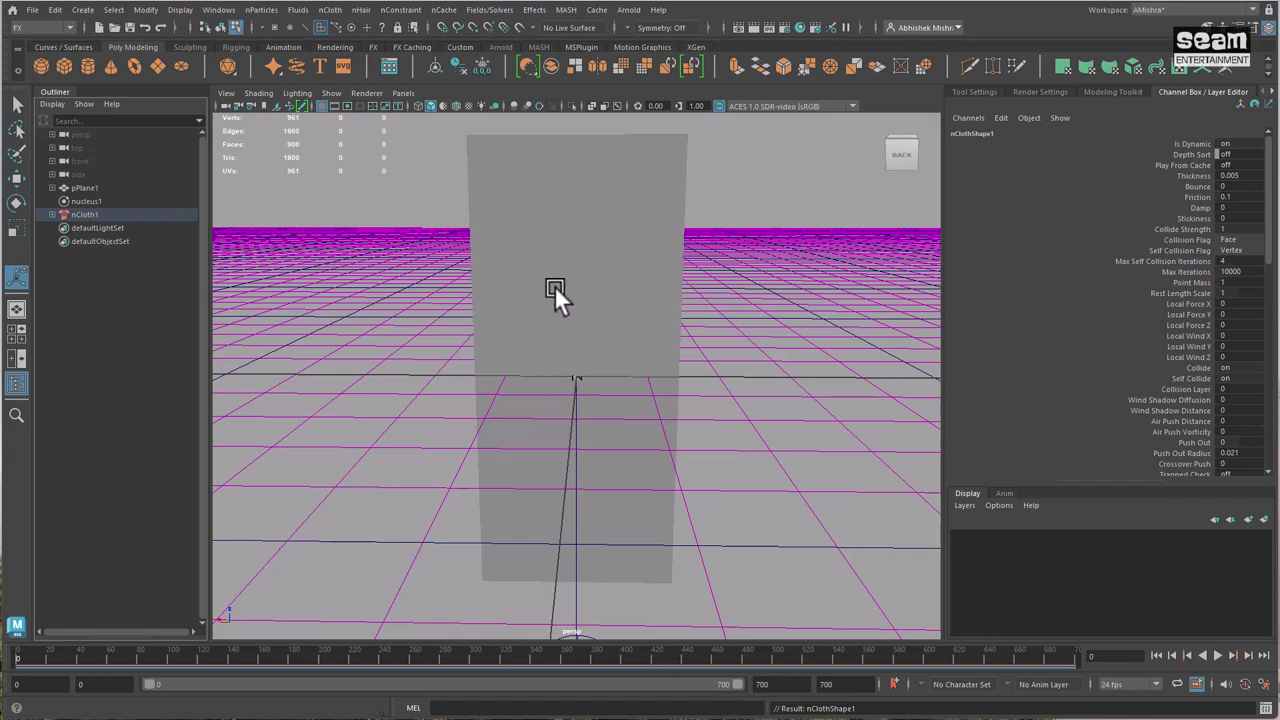
# Step: Create a polygon cylinder, scale it down to 0.05, and rotate it 90° on Z
pyautogui.click(85, 60)
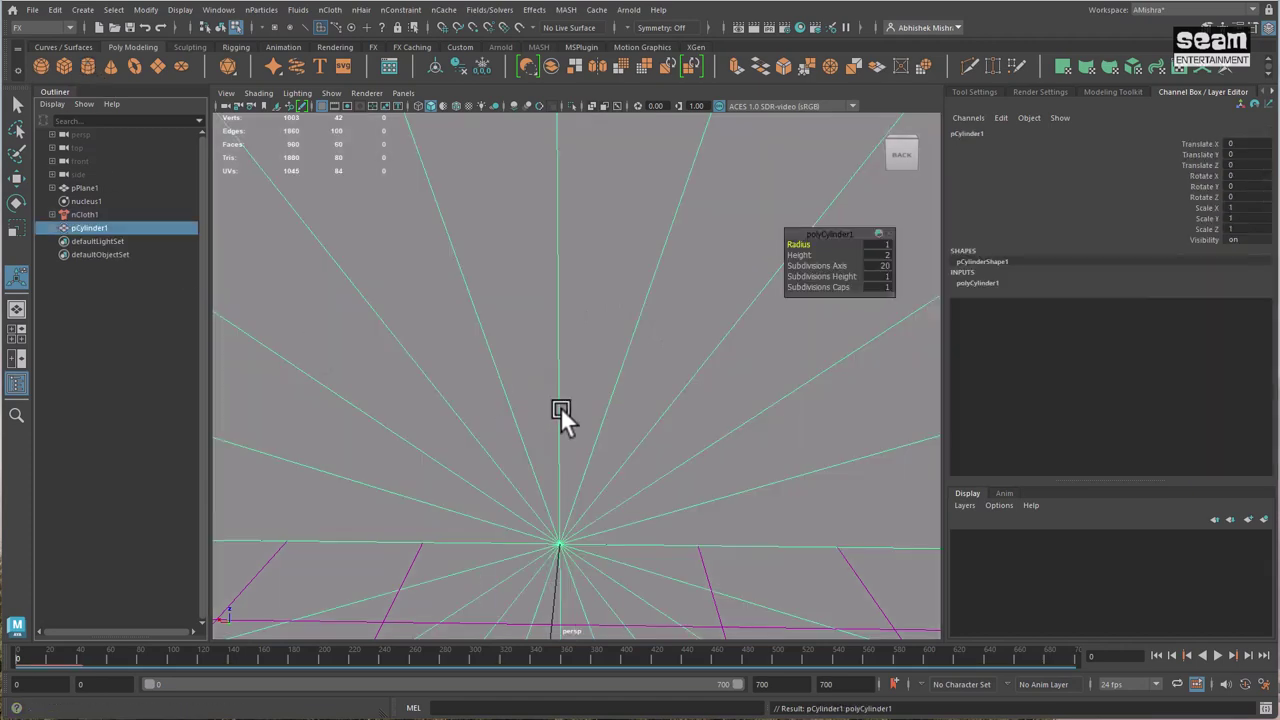
pyautogui.scroll(-8, 558, 428)
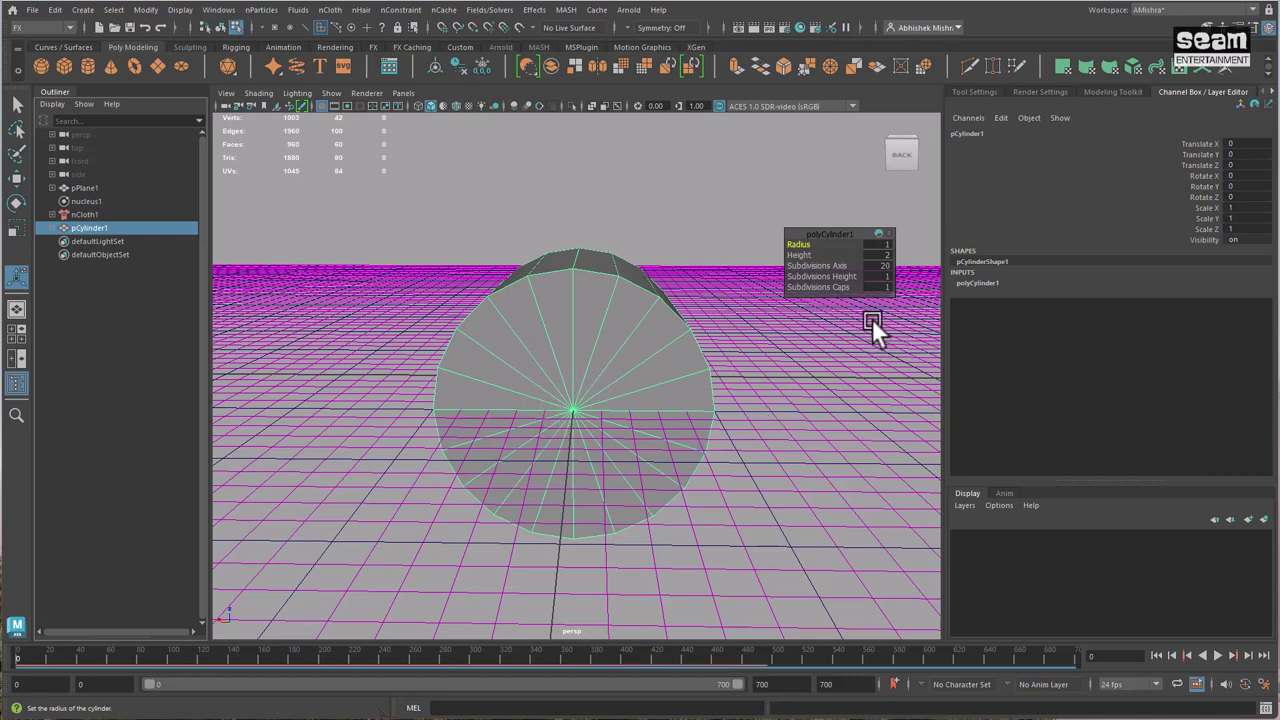
pyautogui.moveTo(1214, 206); pyautogui.dragTo(1244, 228)
pyautogui.write('0.1')
pyautogui.press('Return')
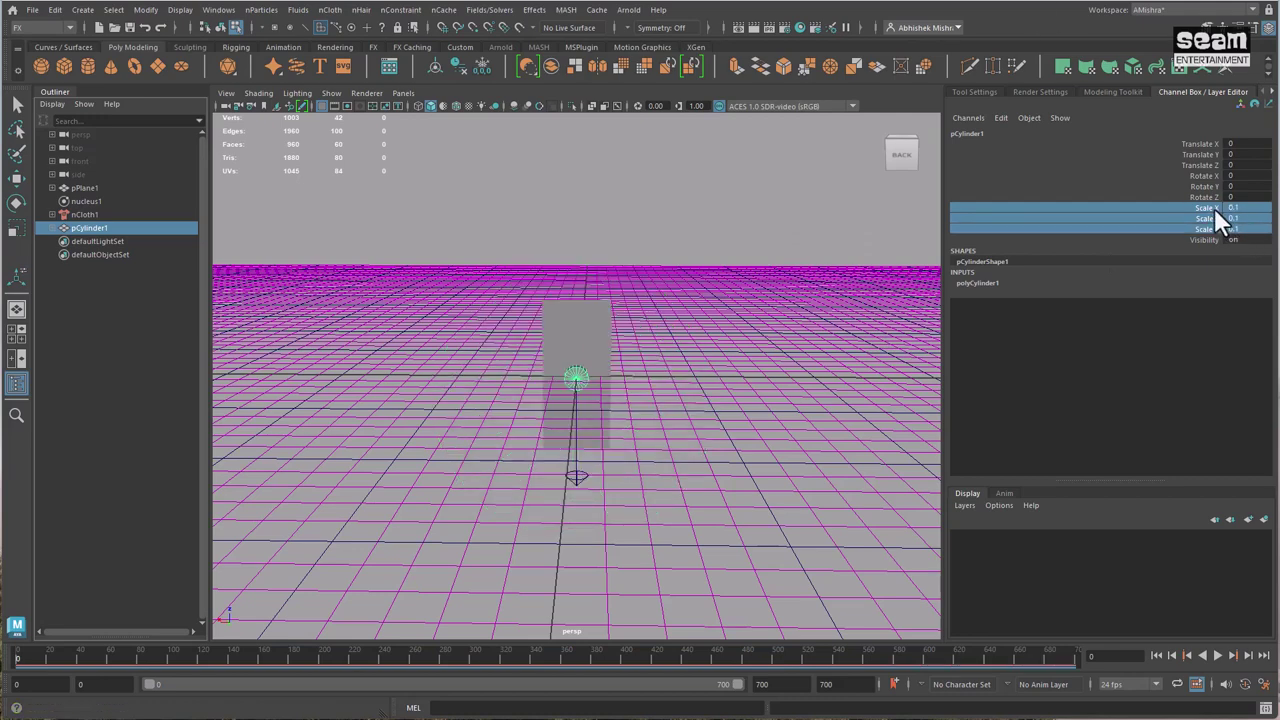
pyautogui.keyDown('ctrl'); pyautogui.click(1243, 228); pyautogui.keyUp('ctrl')
pyautogui.keyDown('ctrl'); pyautogui.click(1246, 229); pyautogui.keyUp('ctrl')
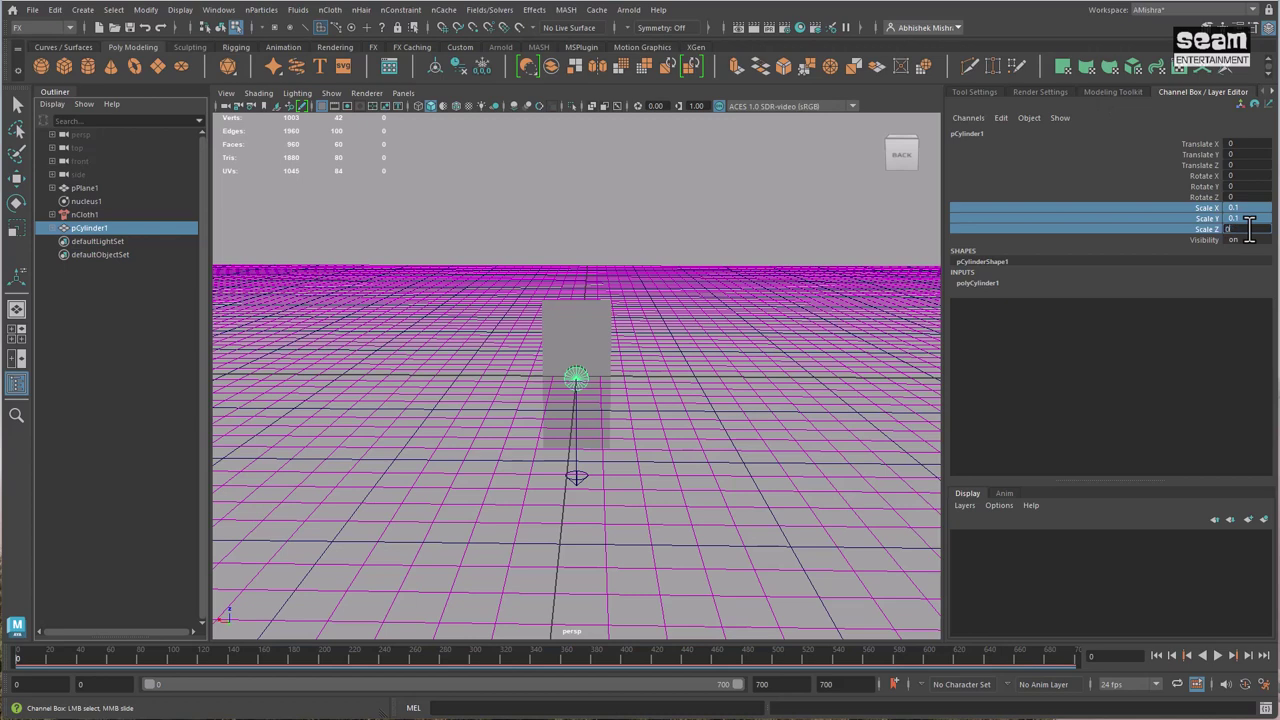
pyautogui.write('0.05')
pyautogui.press('Return')
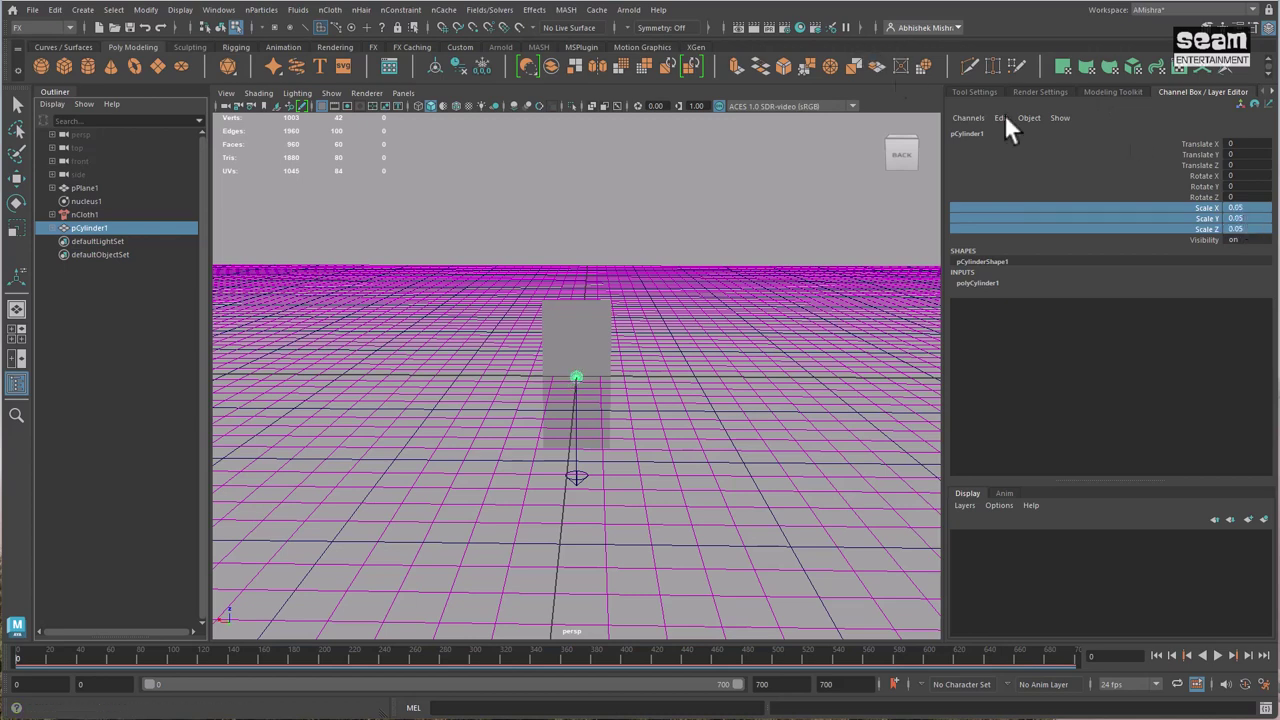
pyautogui.click(1236, 197)
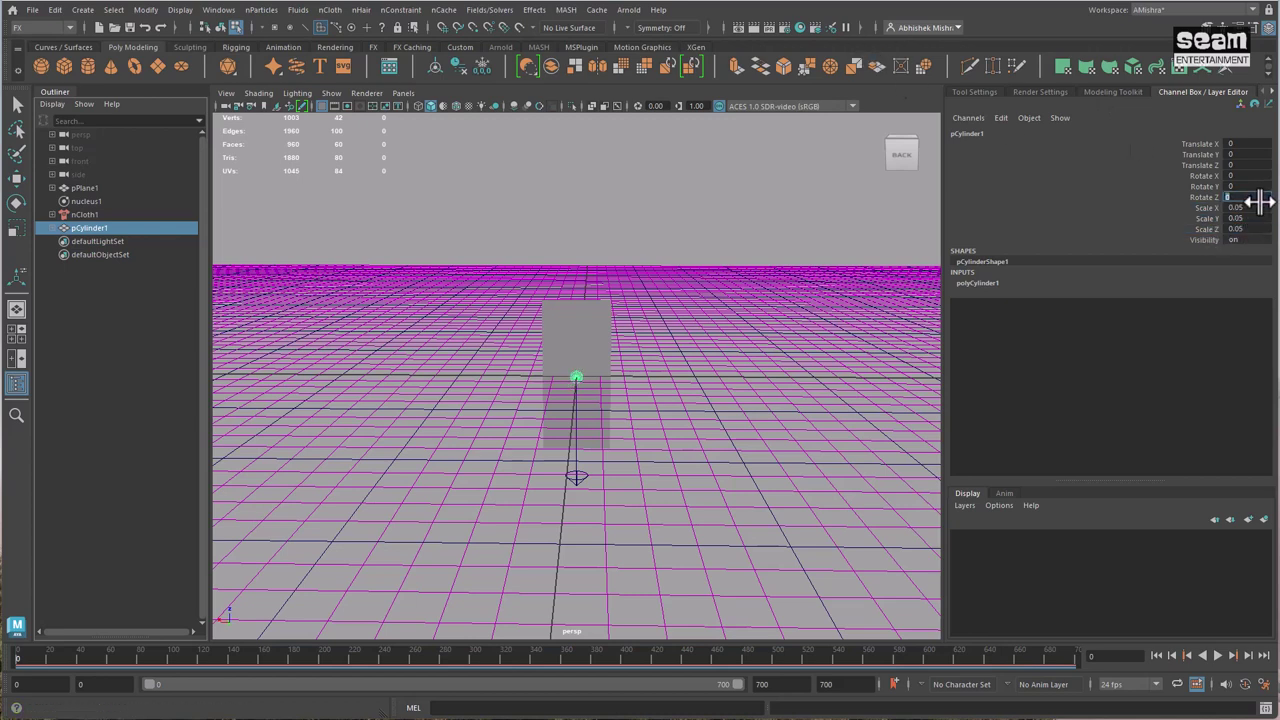
pyautogui.press('Return')
# Step: Stretch the cylinder into a 0.393-long rod and set Scale X and Z to 0.03
pyautogui.press('e')
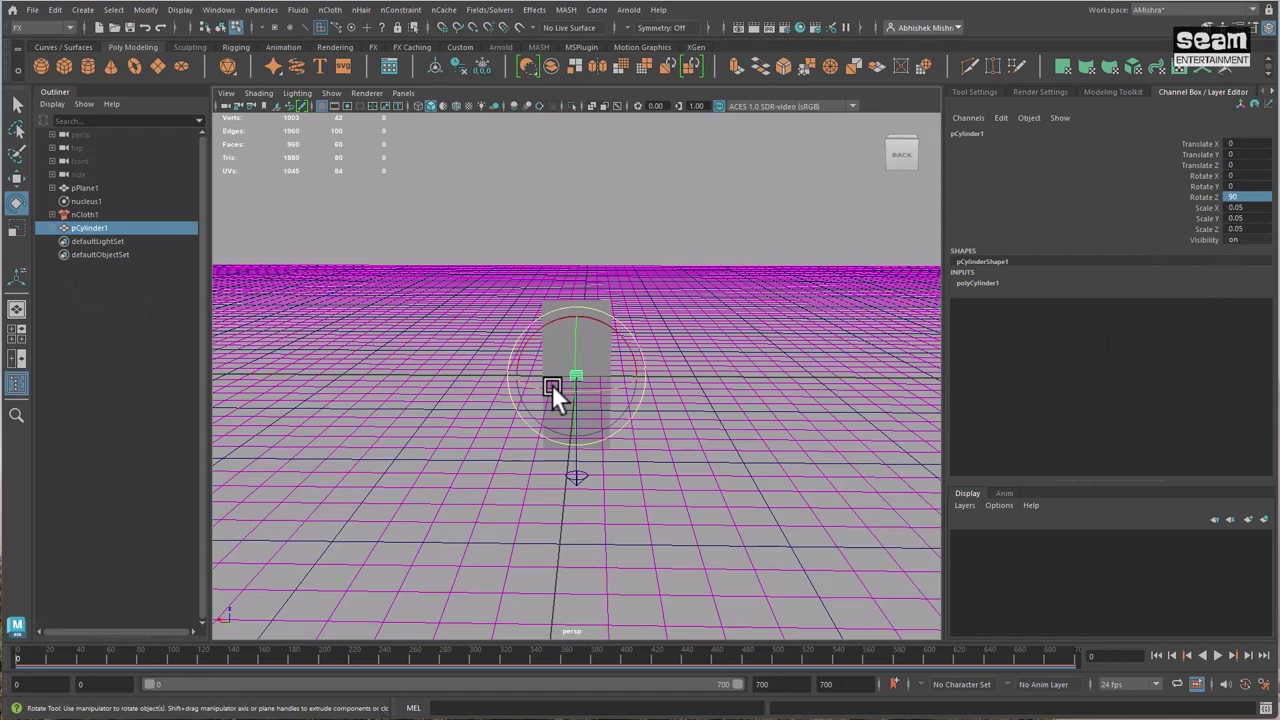
pyautogui.press('r')
pyautogui.moveTo(638, 372); pyautogui.dragTo(1064, 360)
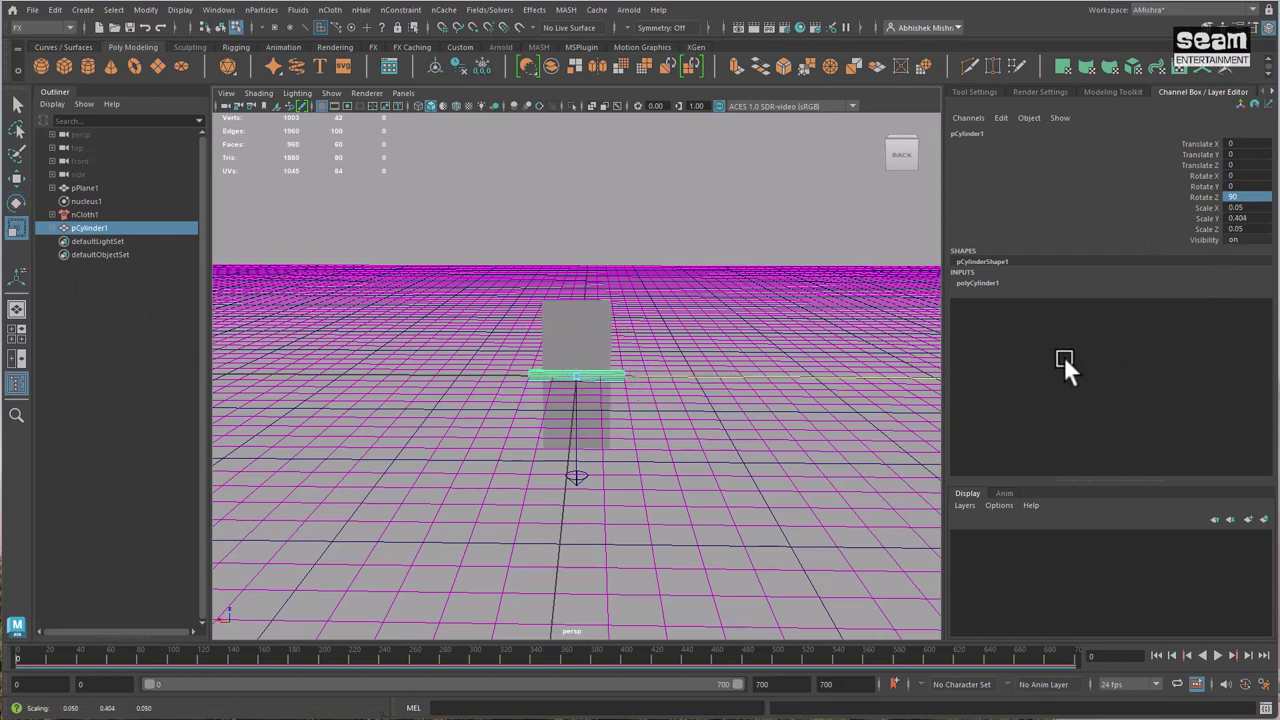
pyautogui.scroll(3, 643, 428)
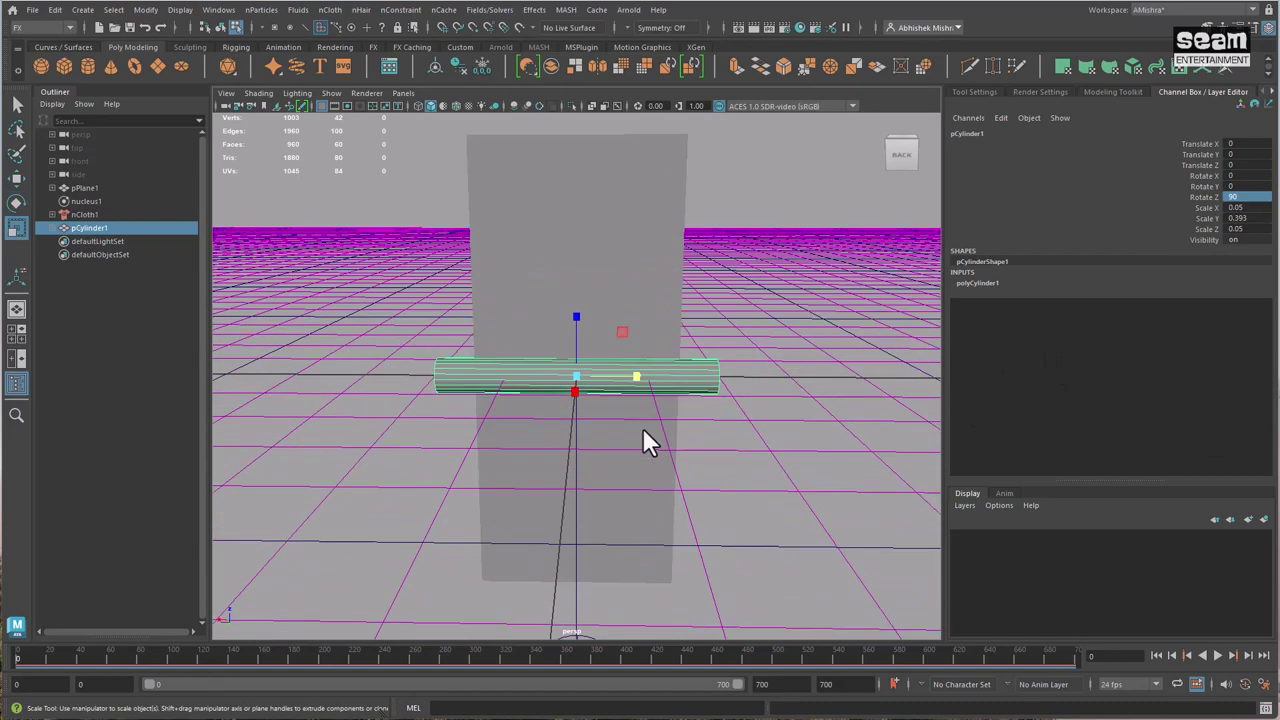
pyautogui.scroll(2, 644, 440)
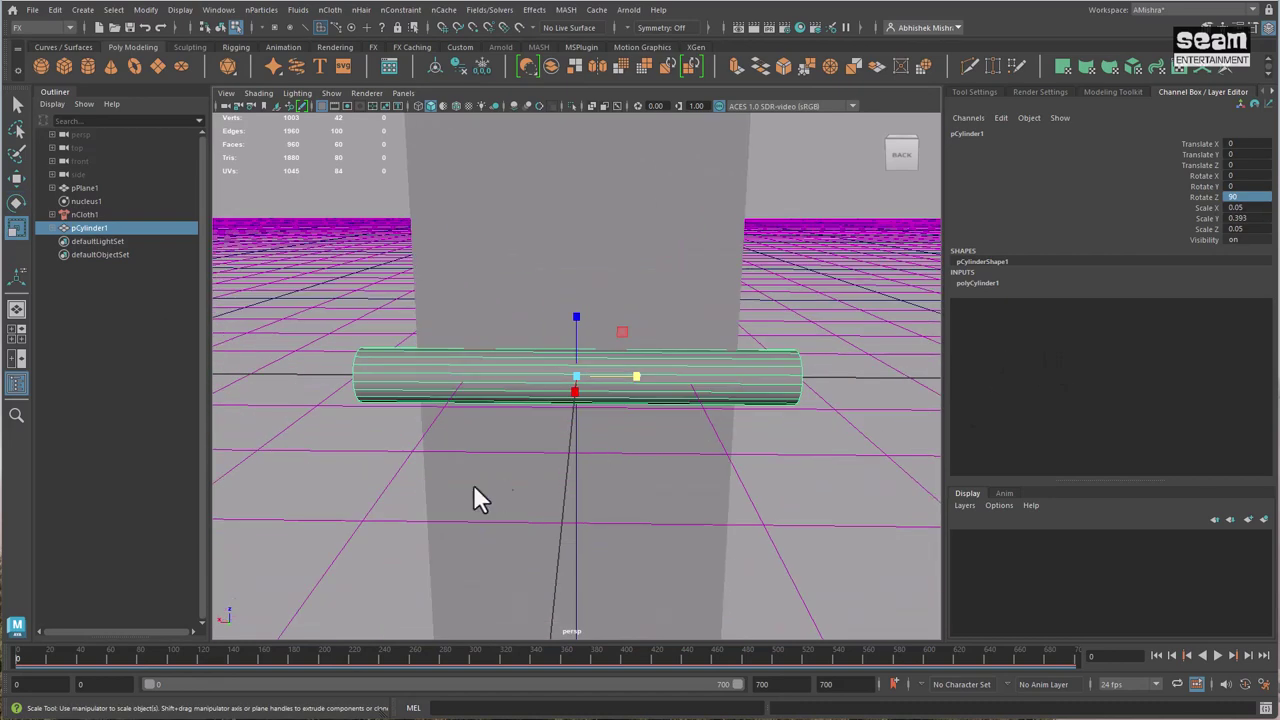
pyautogui.keyDown('alt'); pyautogui.moveTo(478, 498); pyautogui.dragTo(512, 500); pyautogui.keyUp('alt')
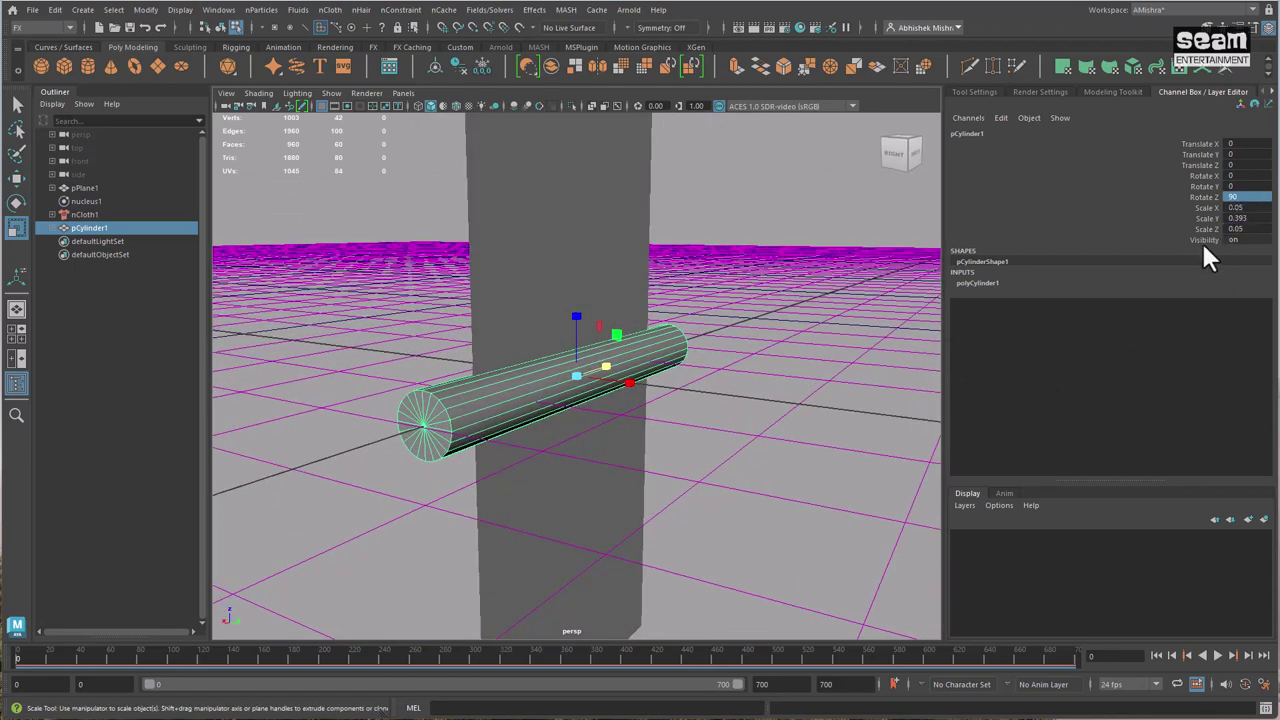
pyautogui.doubleClick(1240, 207)
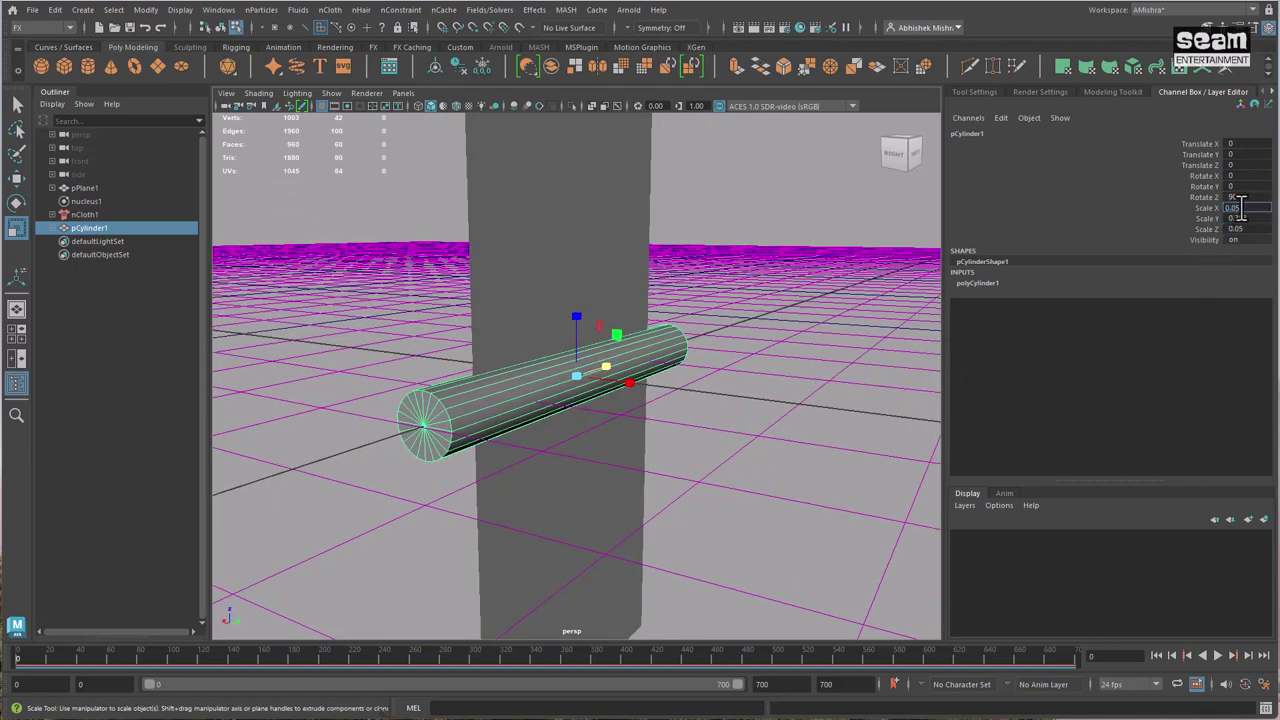
pyautogui.write('0.03')
pyautogui.press('Return')
pyautogui.doubleClick(1240, 229)
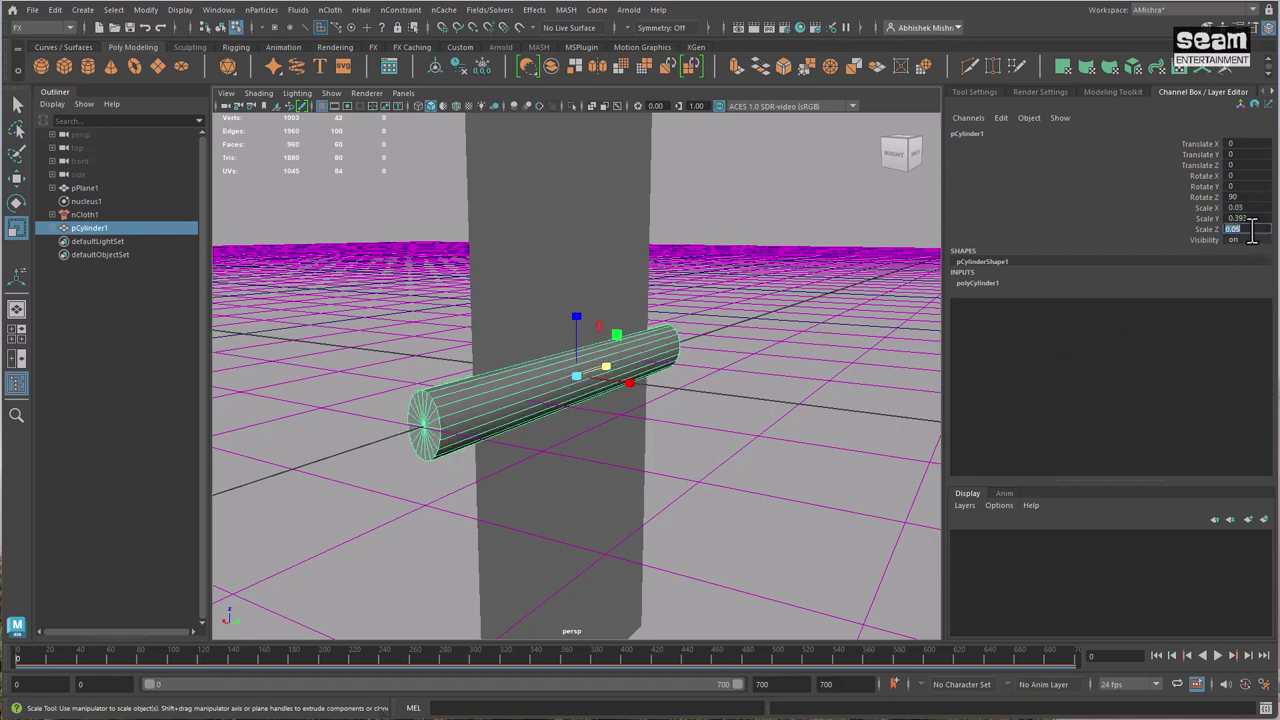
pyautogui.write('0.03')
pyautogui.press('Return')
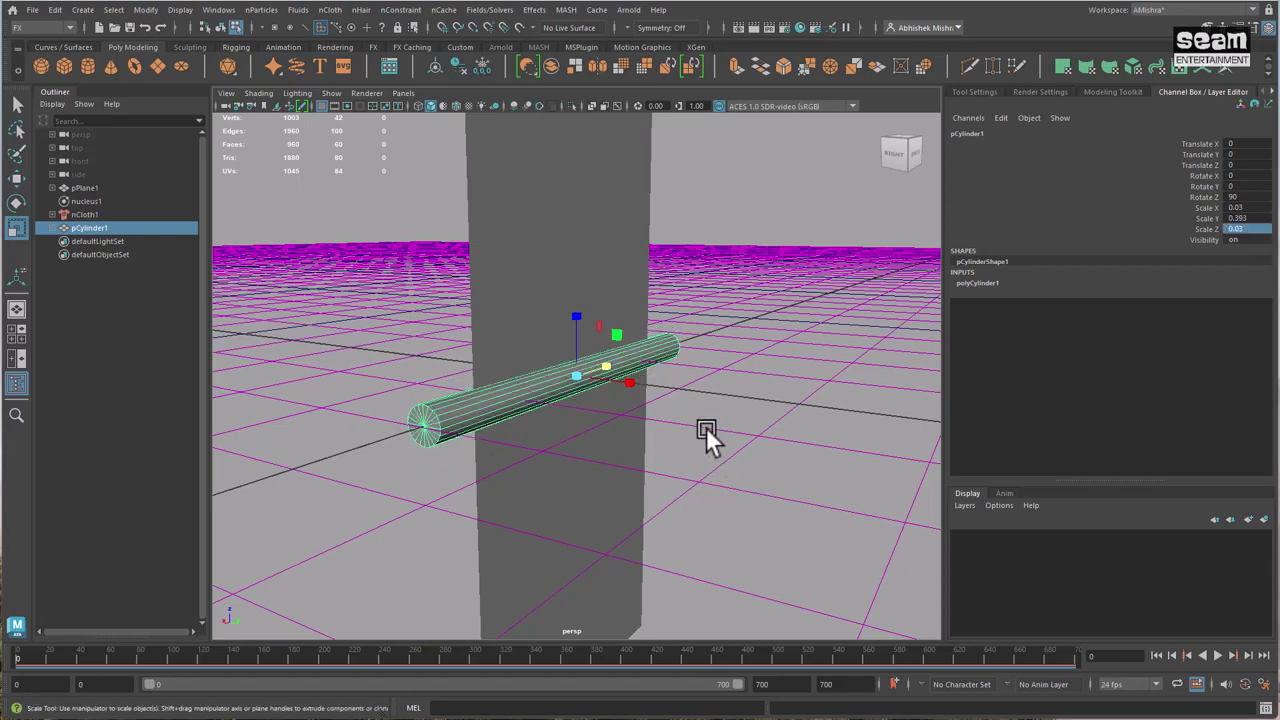
pyautogui.keyDown('alt'); pyautogui.moveTo(709, 434); pyautogui.dragTo(630, 418); pyautogui.keyUp('alt')
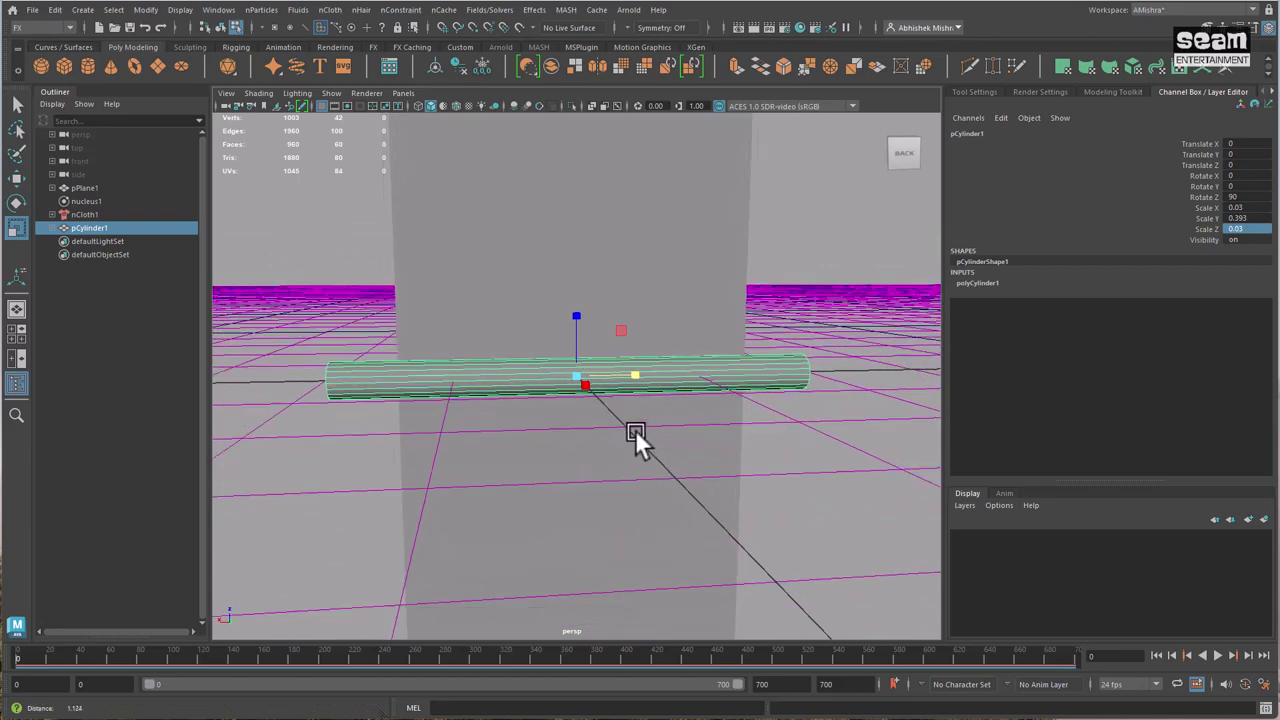
# Step: Move the rod up to Translate Z 0.703, just above the plane's top edge
pyautogui.press('w')
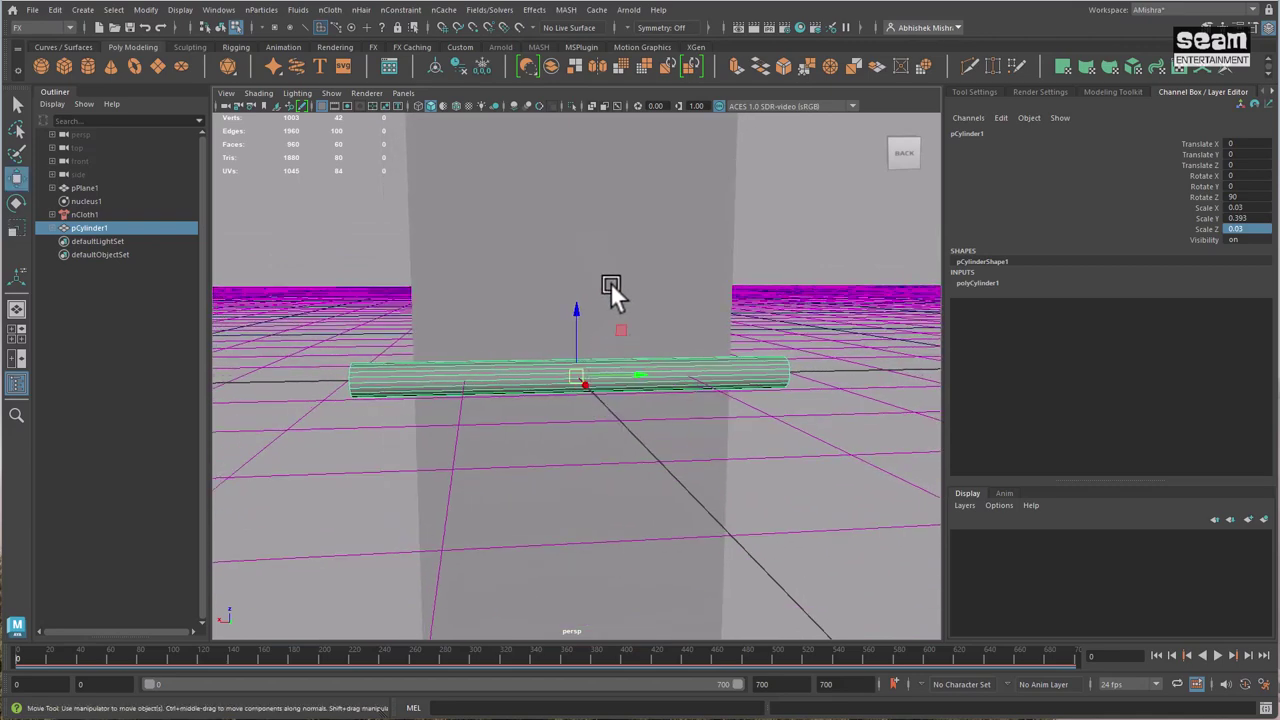
pyautogui.scroll(-5, 610, 282)
pyautogui.keyDown('alt'); pyautogui.moveTo(609, 275); pyautogui.dragTo(561, 107); pyautogui.keyUp('alt')
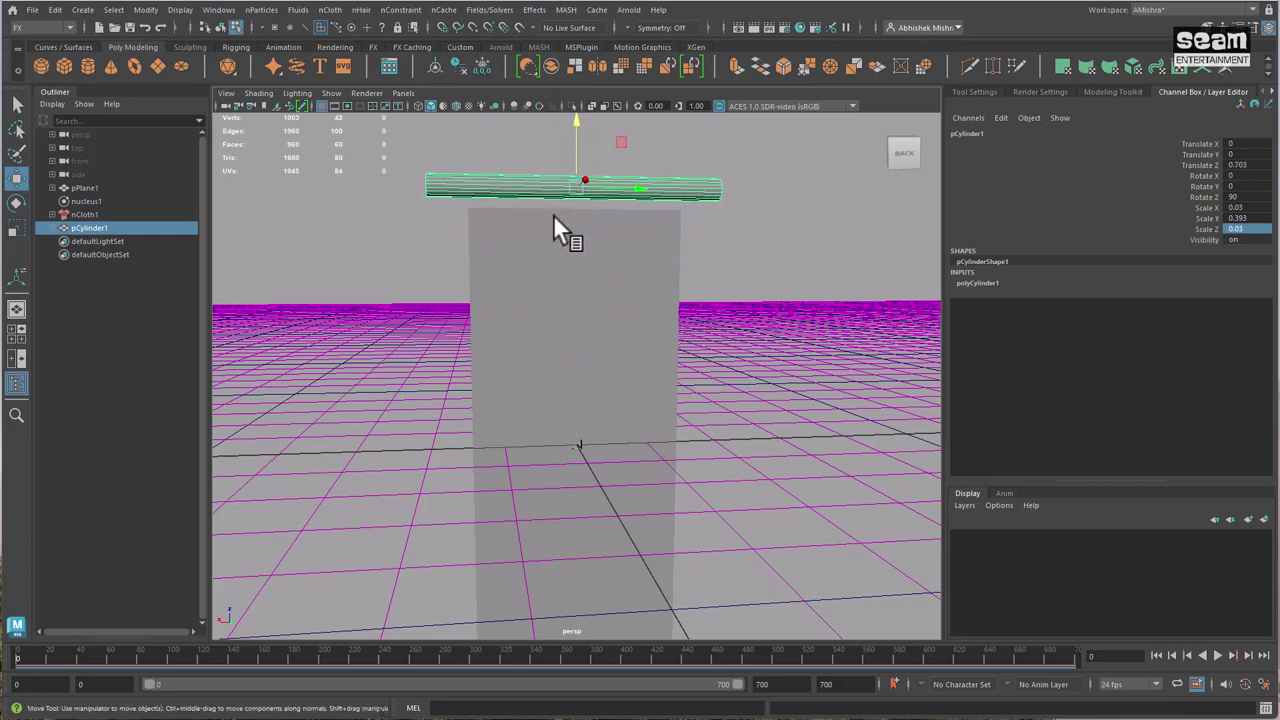
pyautogui.keyDown('alt'); pyautogui.moveTo(562, 256); pyautogui.dragTo(650, 423); pyautogui.keyUp('alt')
pyautogui.scroll(-3, 650, 423)
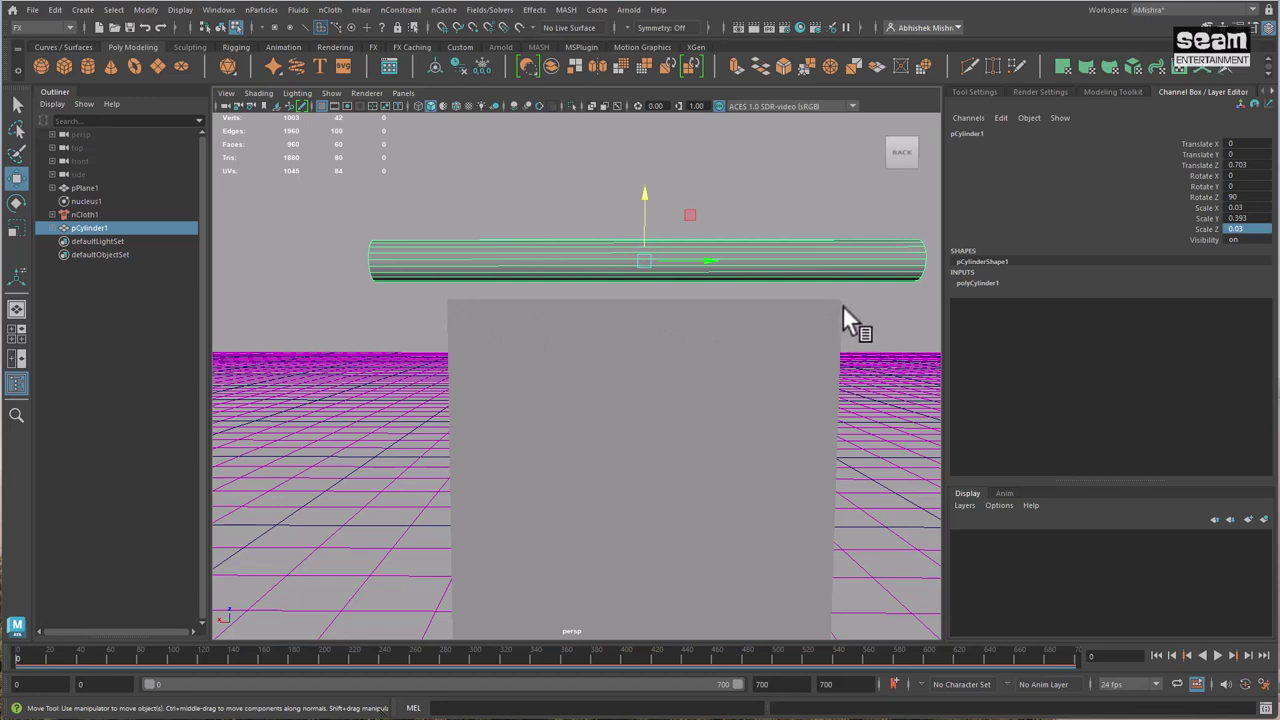
# Step: Reselect the rod and set polyCylinder1 Subdivisions Height to 30
pyautogui.keyDown('ctrl'); pyautogui.click(567, 256); pyautogui.keyUp('ctrl')
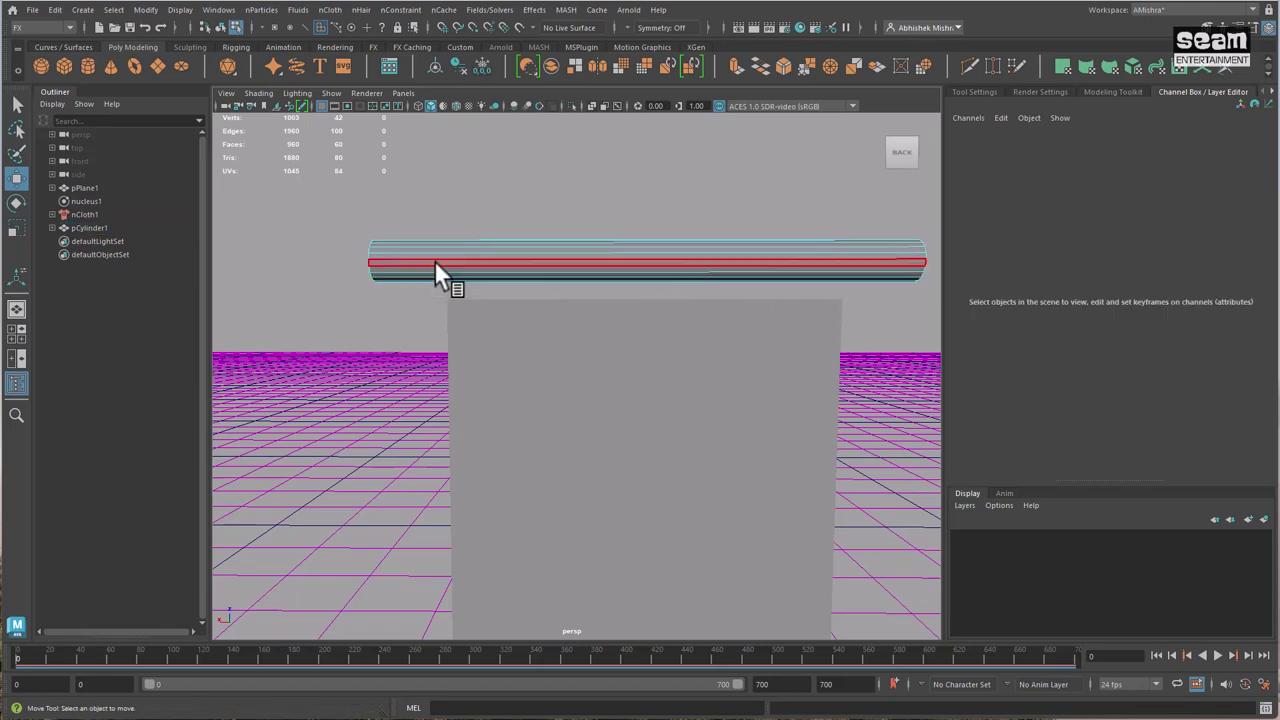
pyautogui.moveTo(510, 254); pyautogui.dragTo(539, 238, button='right')
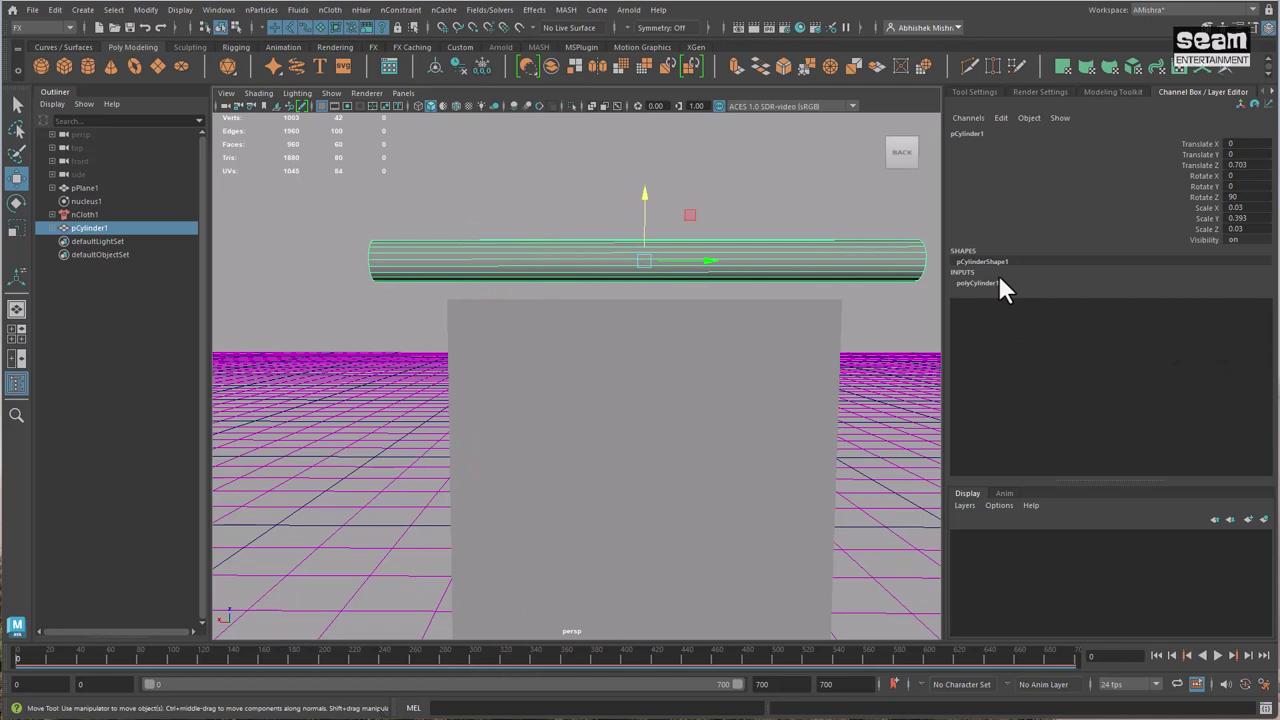
pyautogui.click(995, 283)
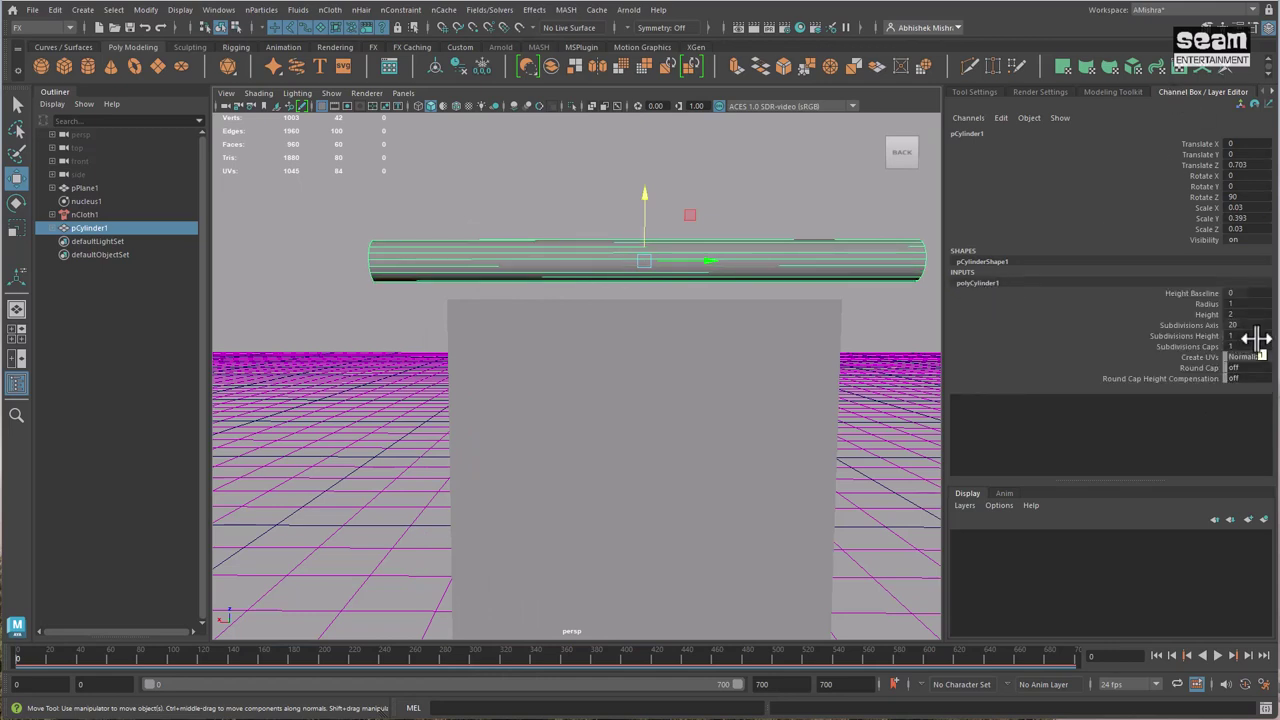
pyautogui.doubleClick(1240, 335)
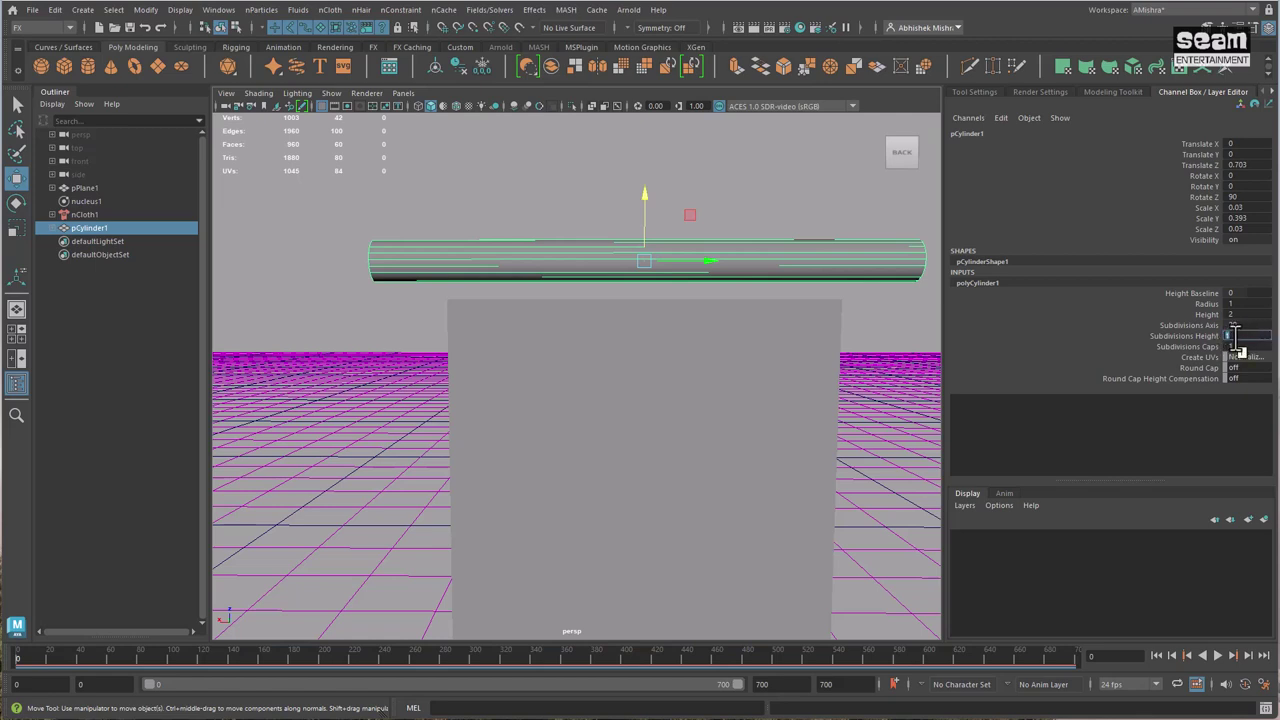
pyautogui.press('Return')
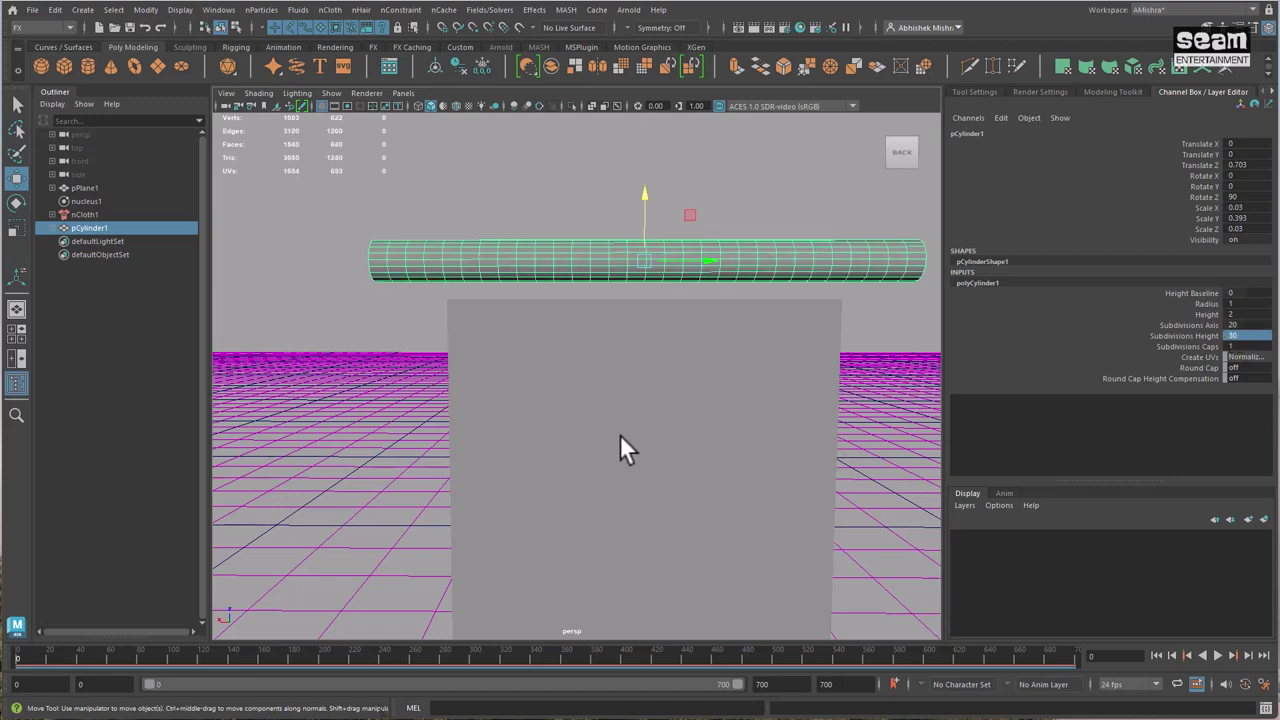
# Step: Constrain the plane's top row of vertices to the rod with nConstraint Point to Surface
pyautogui.click(546, 343)
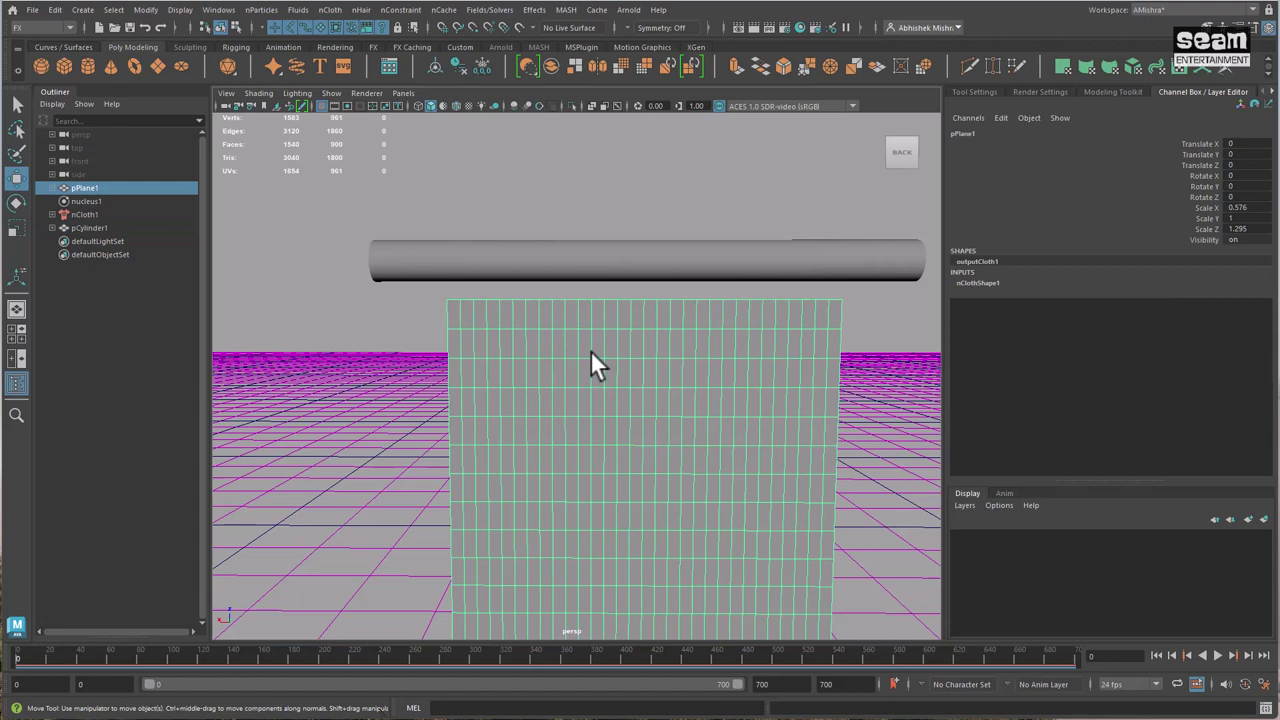
pyautogui.moveTo(574, 353); pyautogui.dragTo(527, 352, button='right')
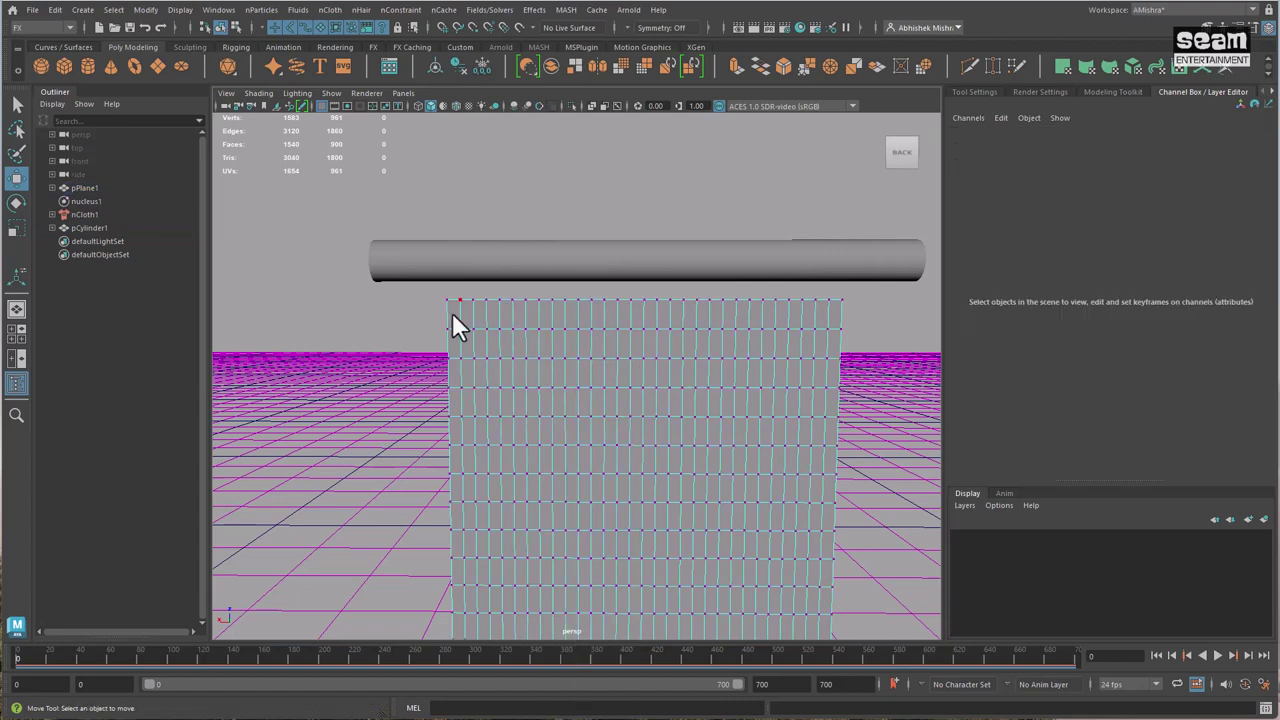
pyautogui.moveTo(429, 291); pyautogui.dragTo(857, 312)
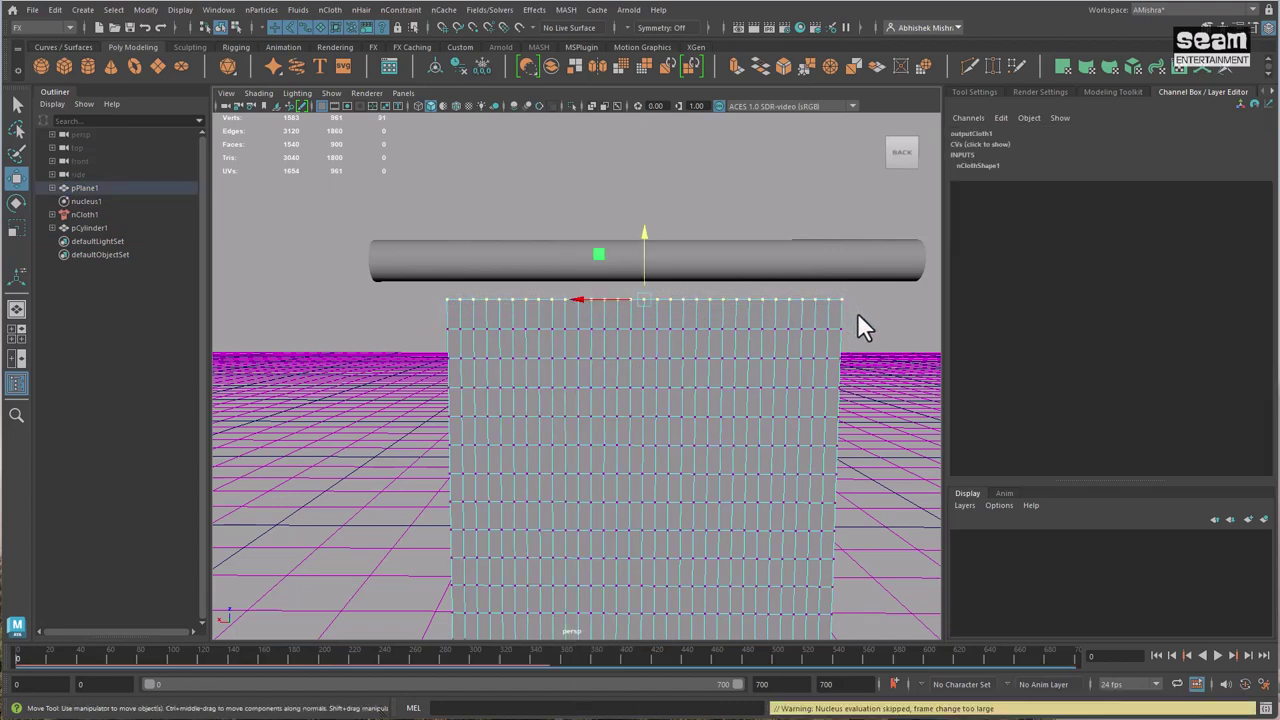
pyautogui.click(728, 254)
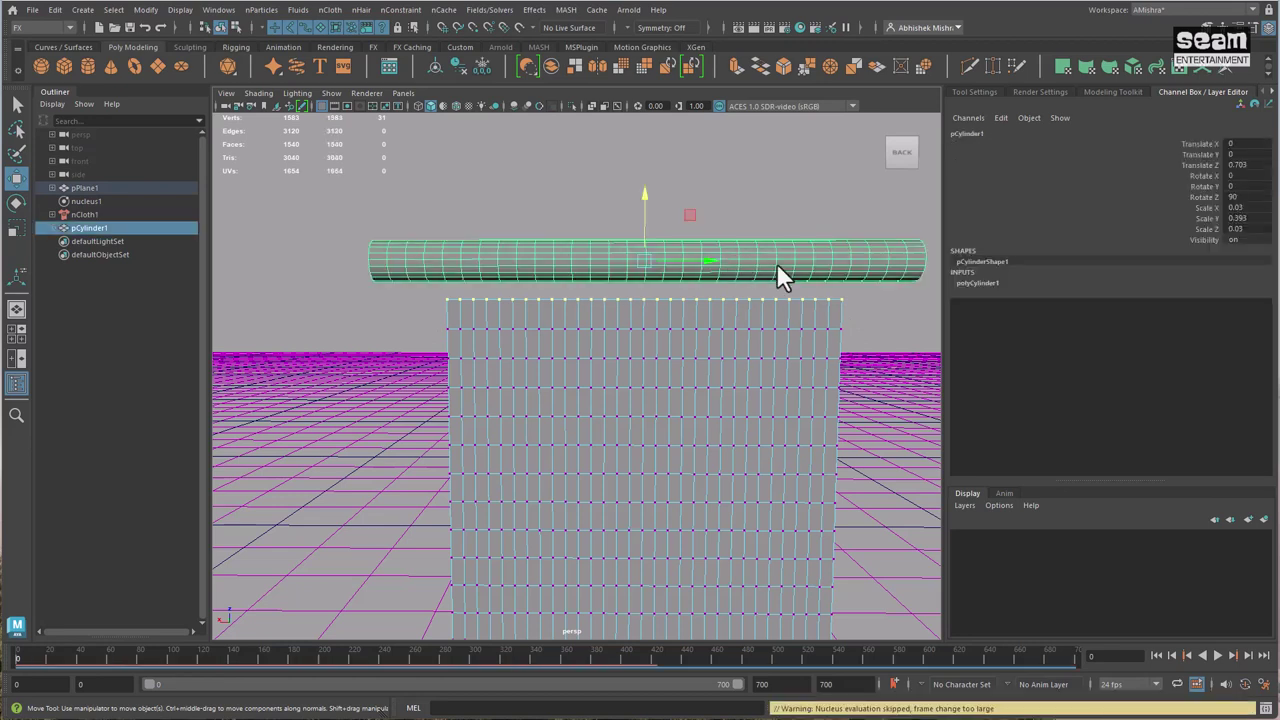
pyautogui.click(389, 10)
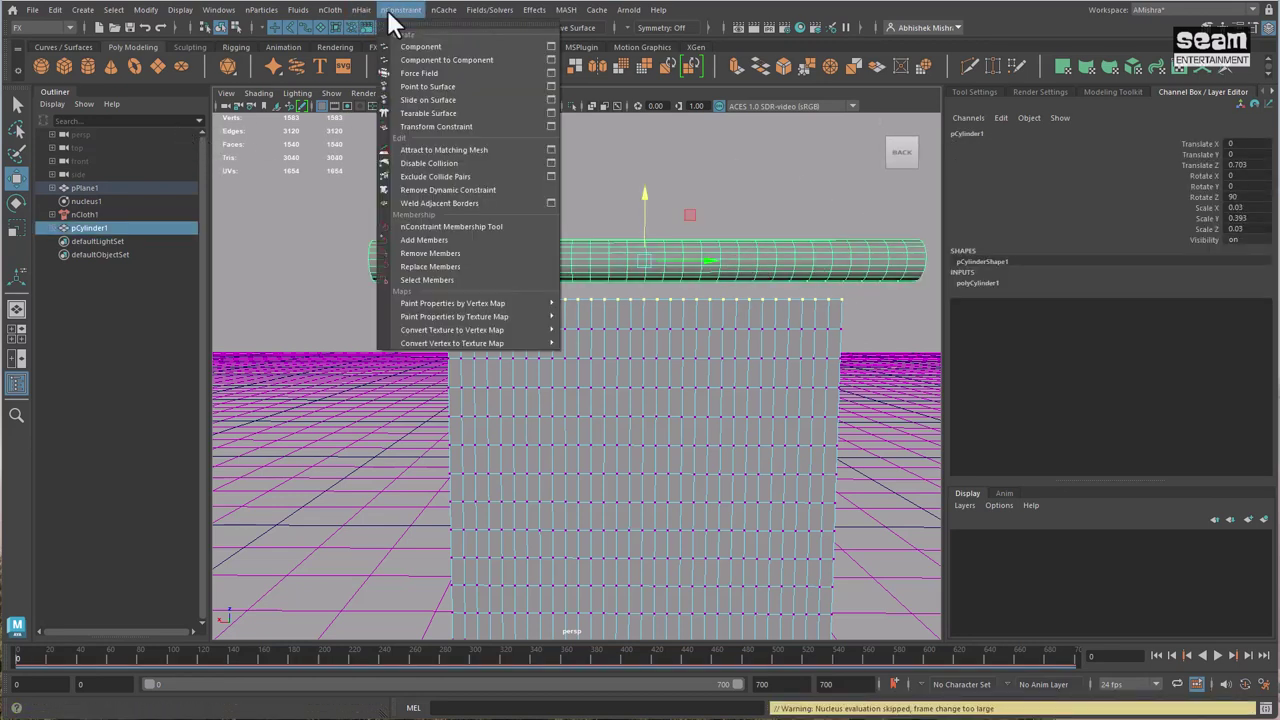
pyautogui.click(471, 86)
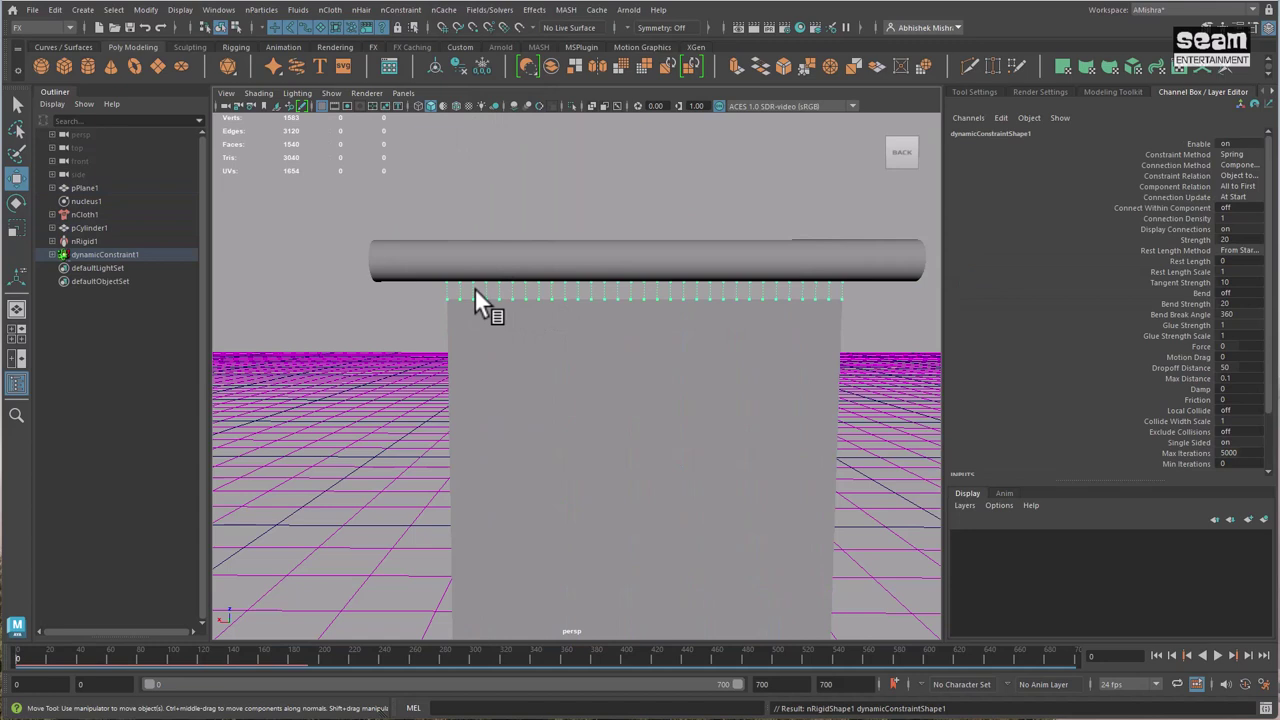
# Step: Play the cloth simulation briefly to check the pinning, then stop it
pyautogui.scroll(5, 624, 320)
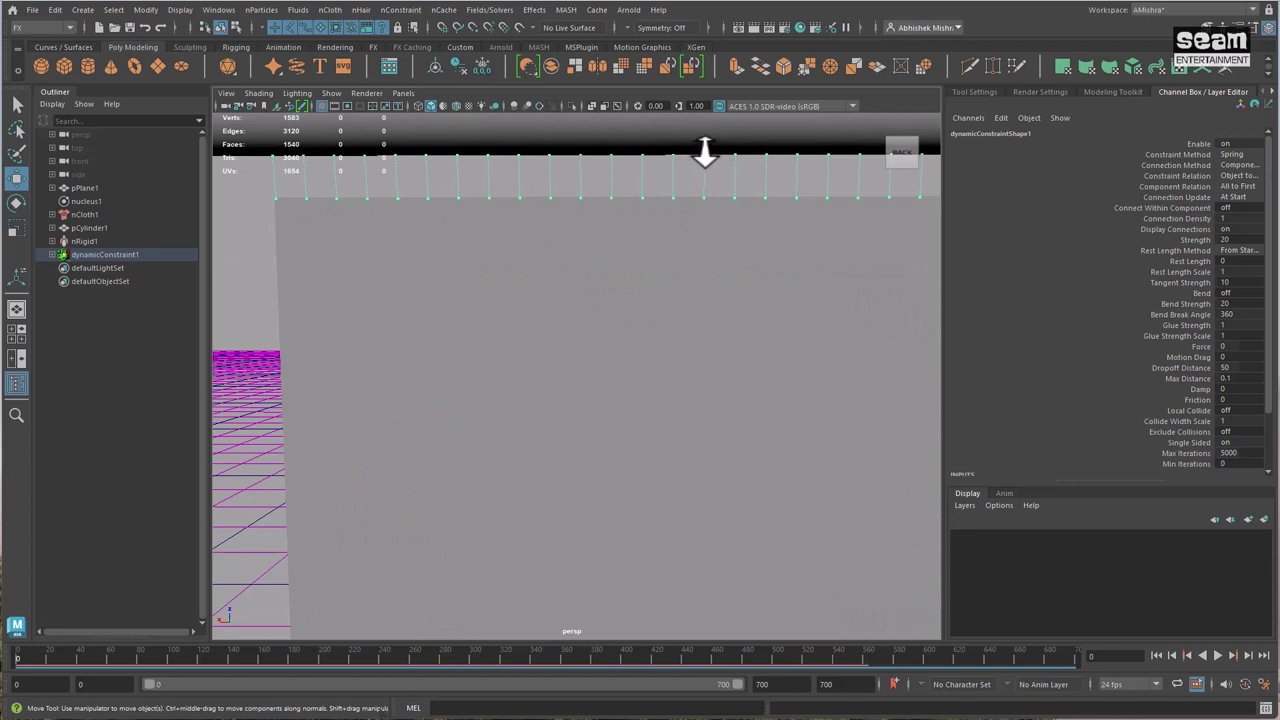
pyautogui.scroll(-2, 690, 200)
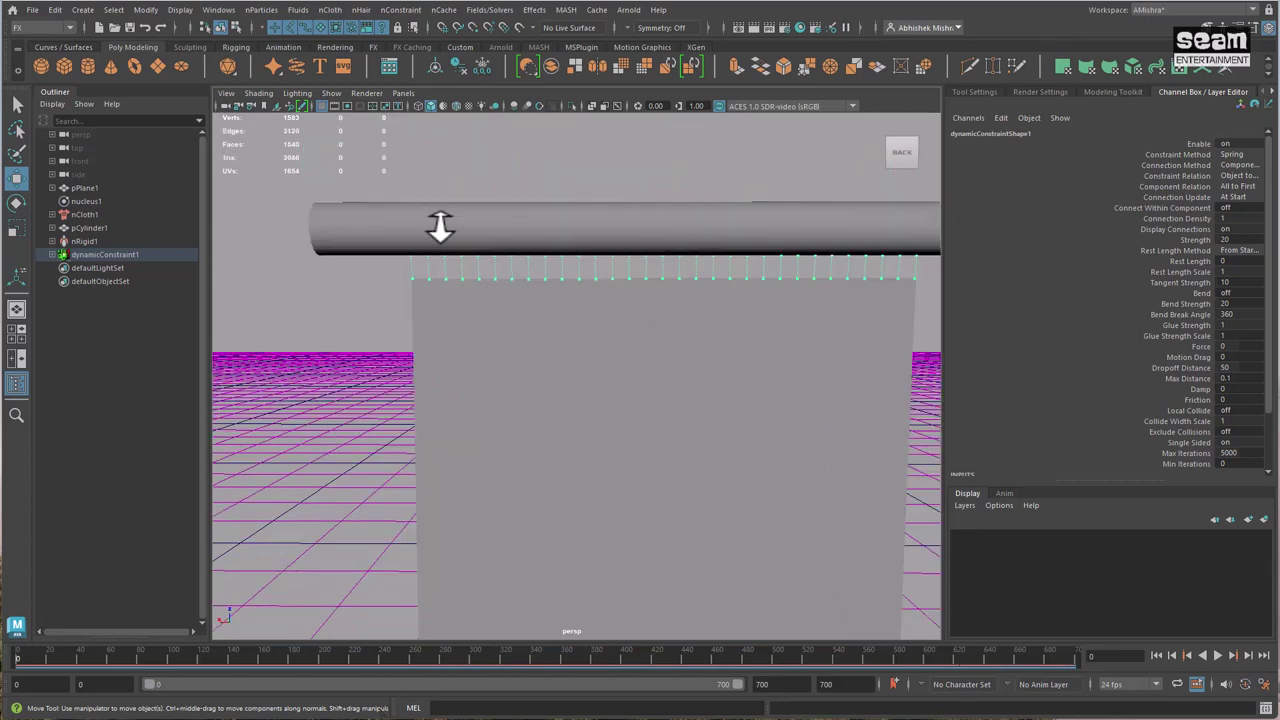
pyautogui.scroll(-2, 465, 236)
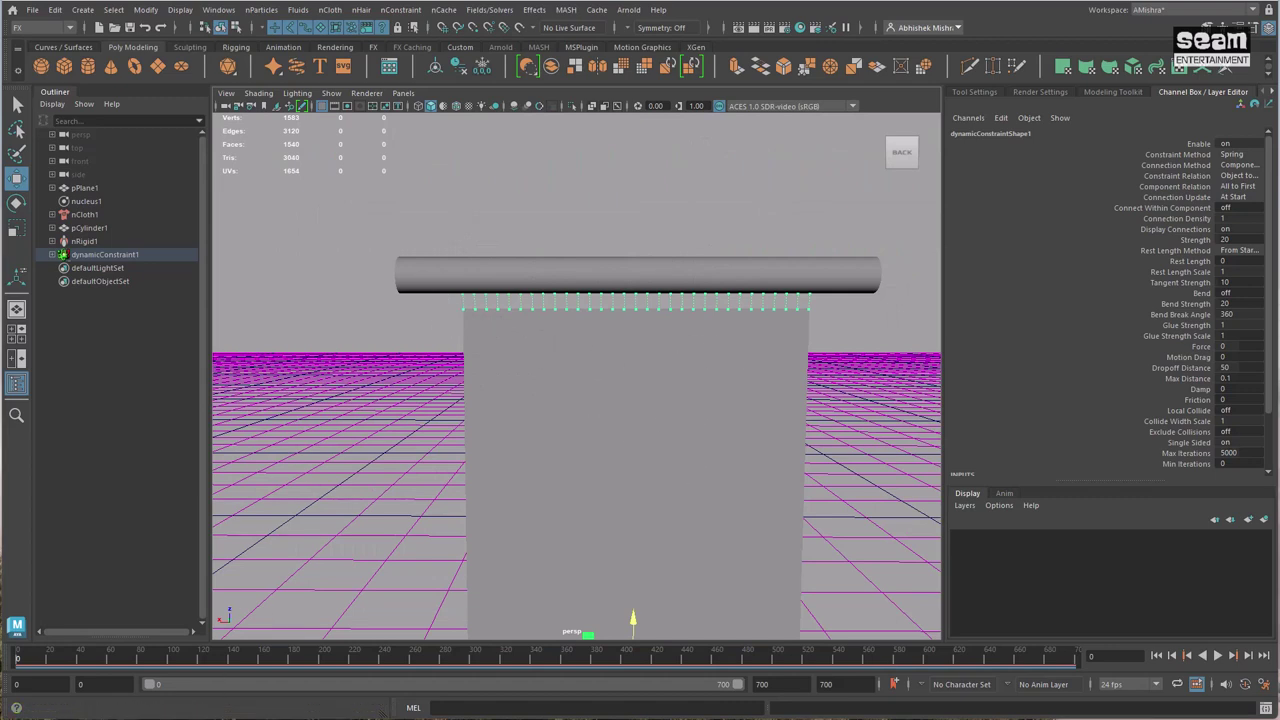
pyautogui.hotkey('alt', 'v')
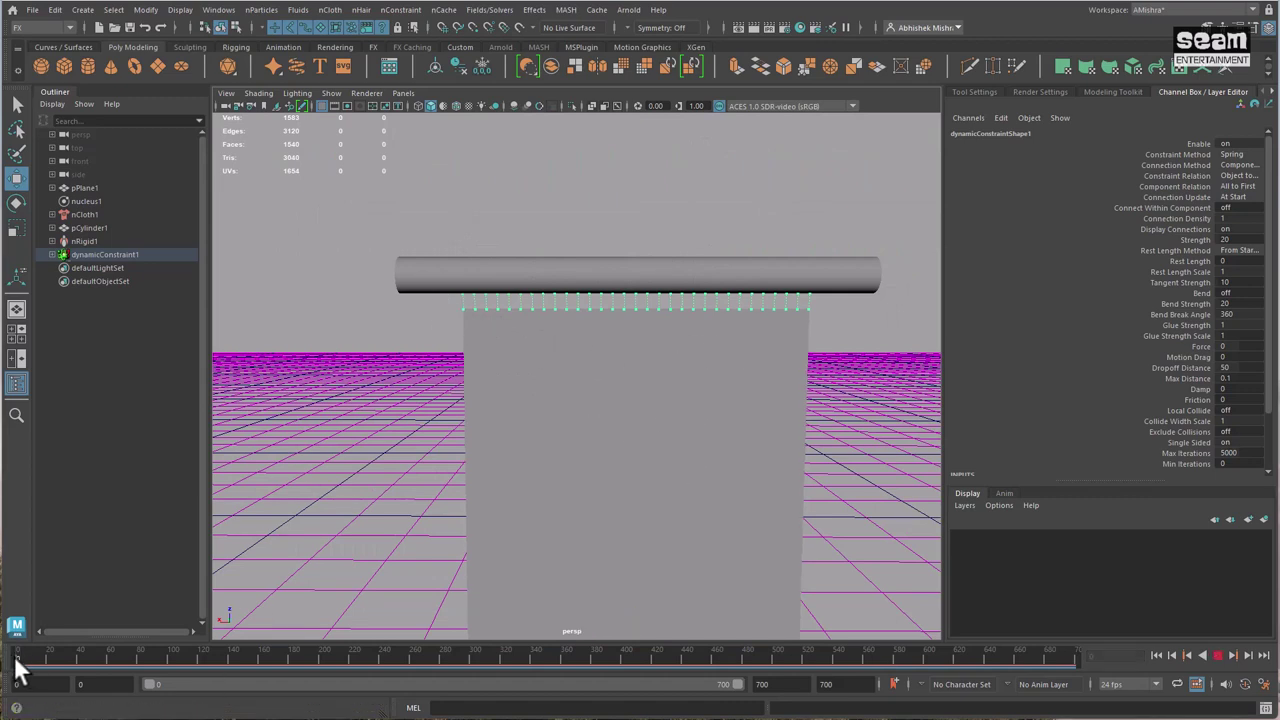
pyautogui.hotkey('alt', 'v')
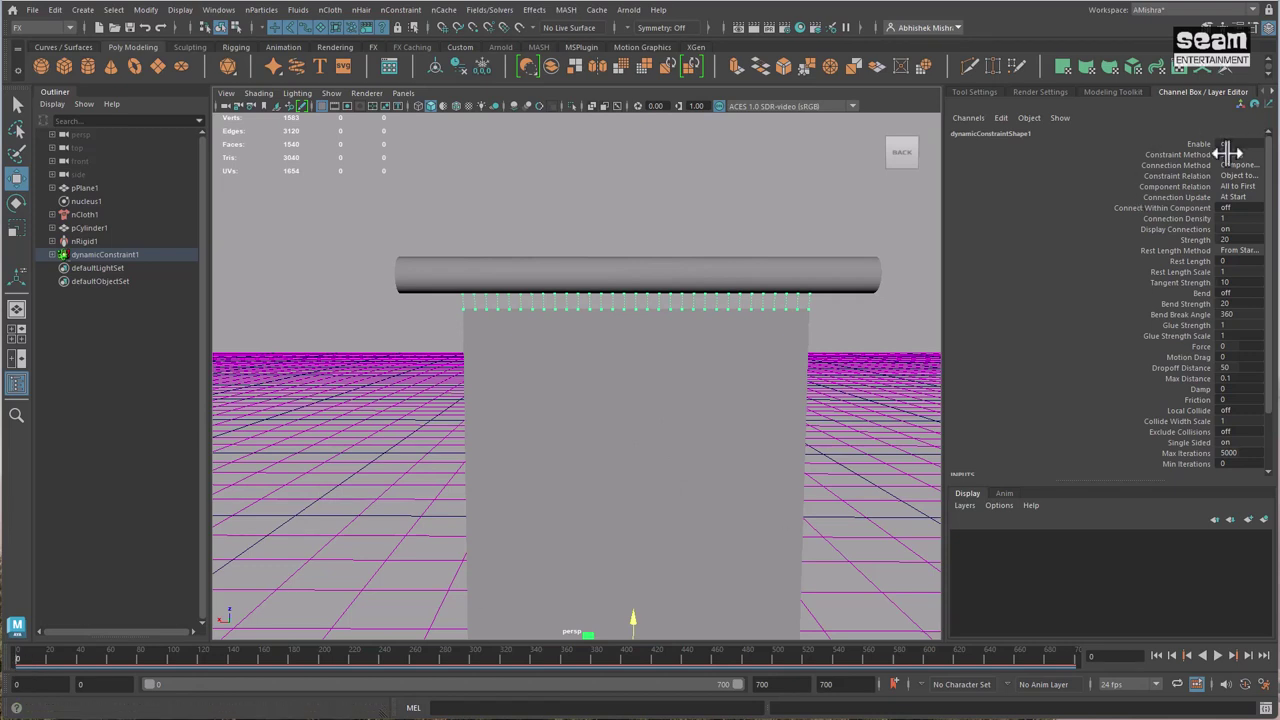
# Step: Select the rod pCylinder1 and set a transform key on it at frame 0
pyautogui.click(95, 228)
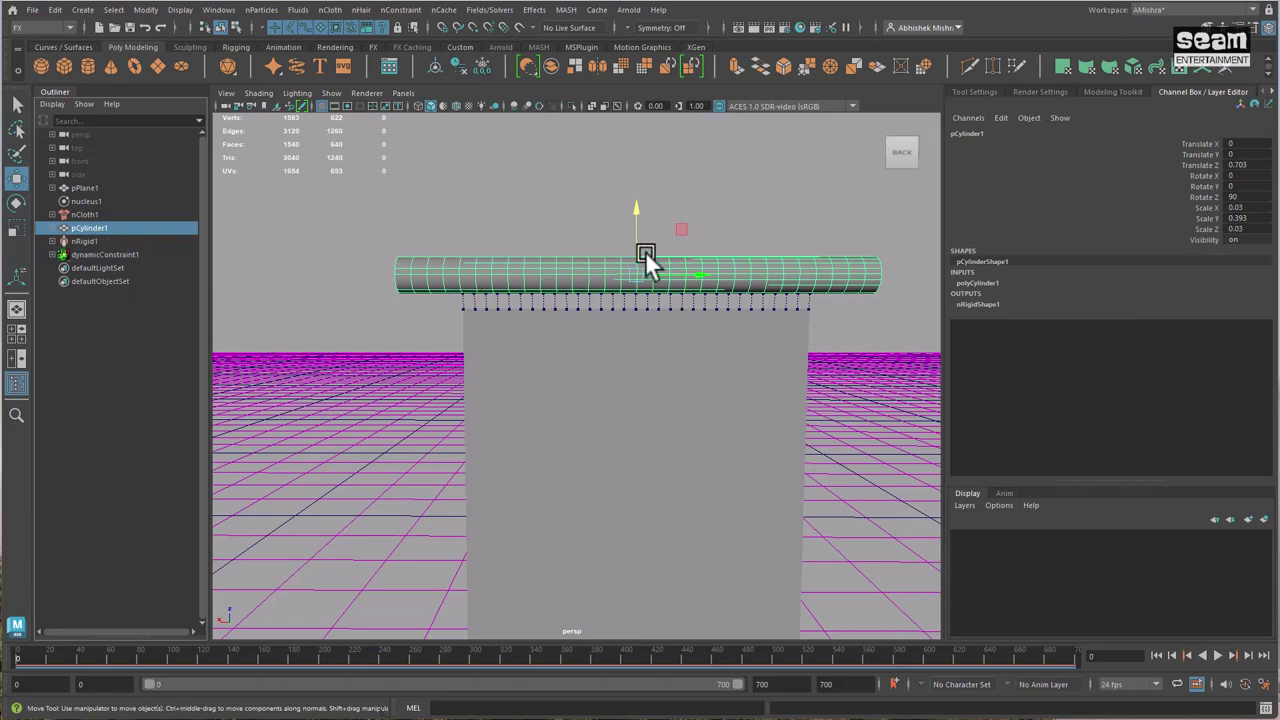
pyautogui.click(18, 660)
pyautogui.click(15, 660)
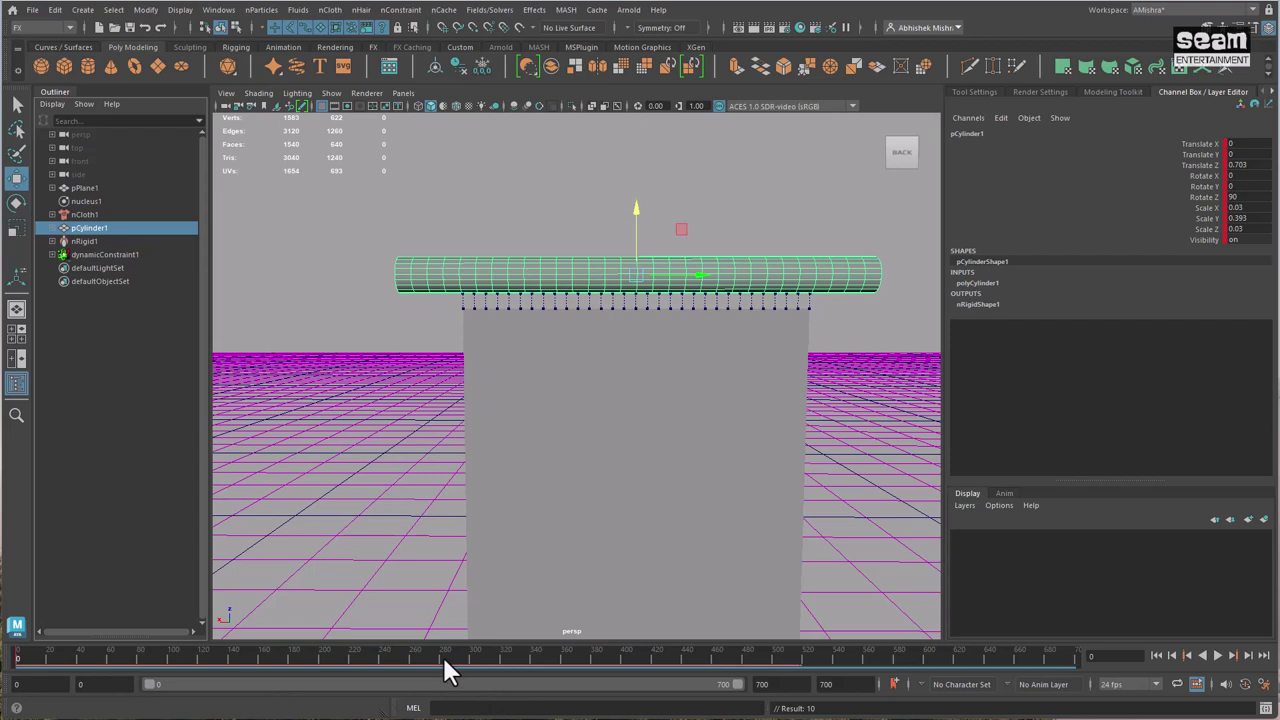
# Step: At frame 300, scale the rod shorter to Scale Y 0.137
pyautogui.click(469, 657)
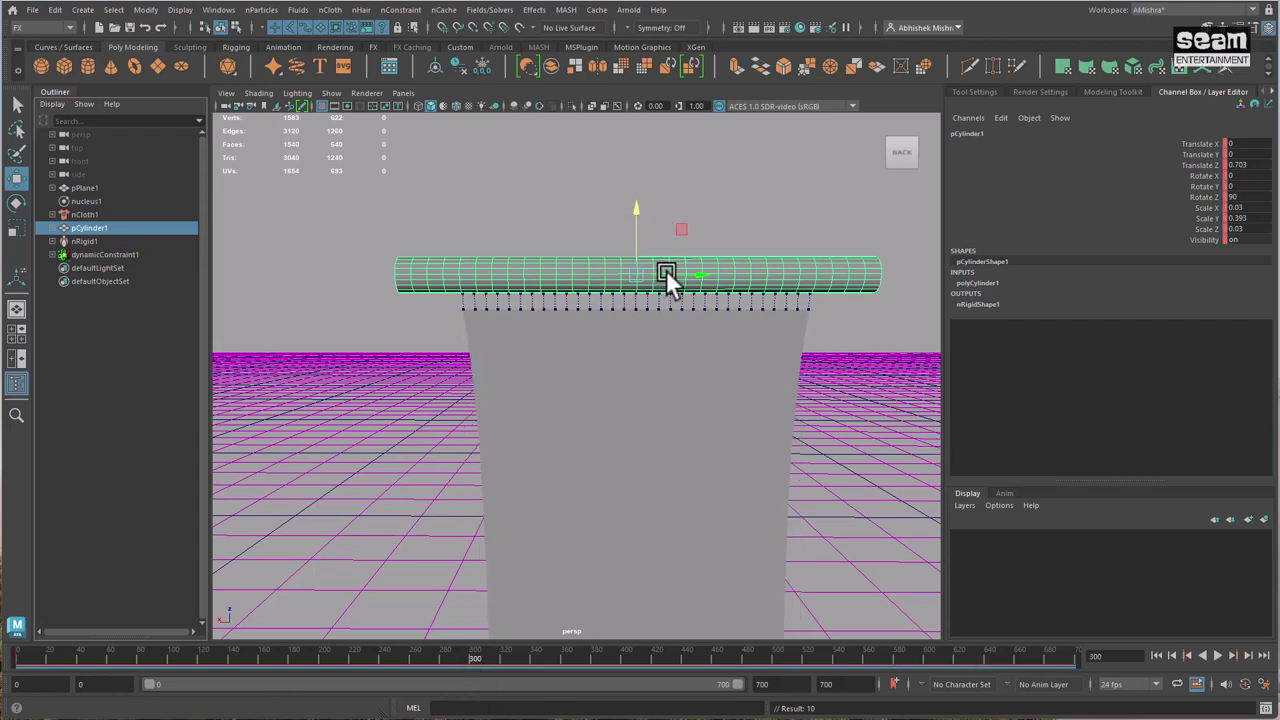
pyautogui.press('e')
pyautogui.press('r')
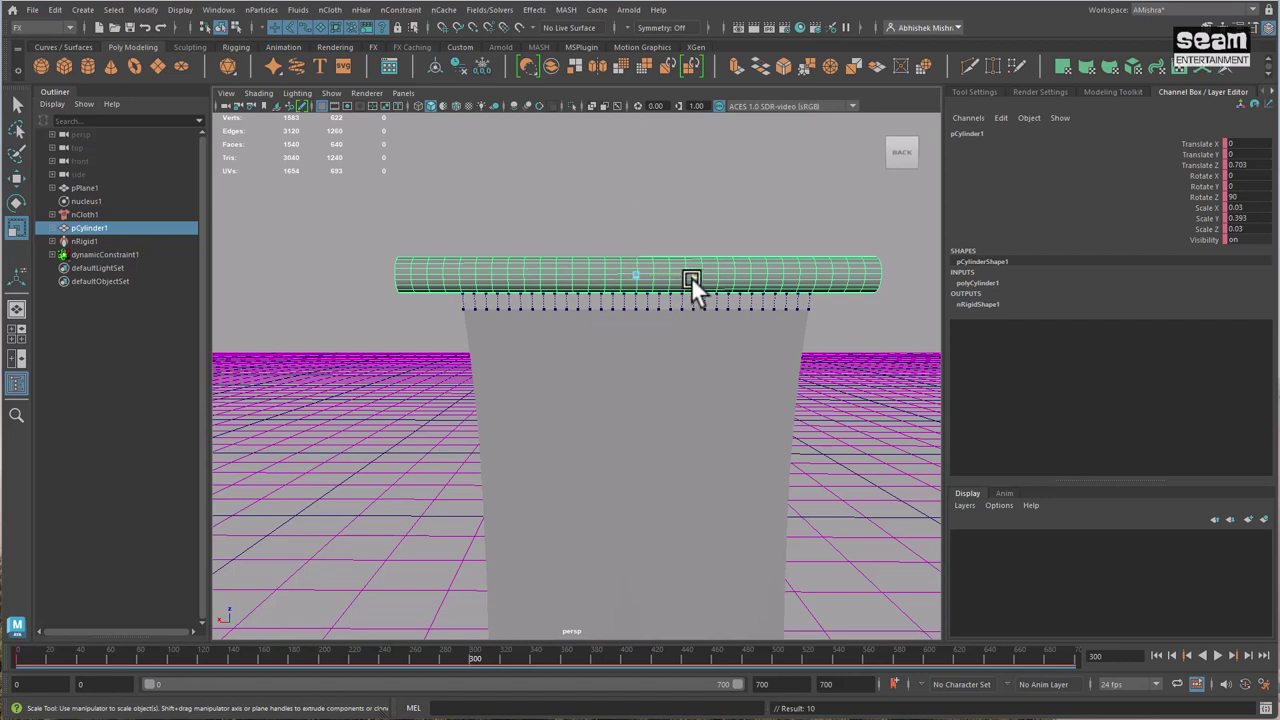
pyautogui.moveTo(691, 277); pyautogui.dragTo(652, 287)
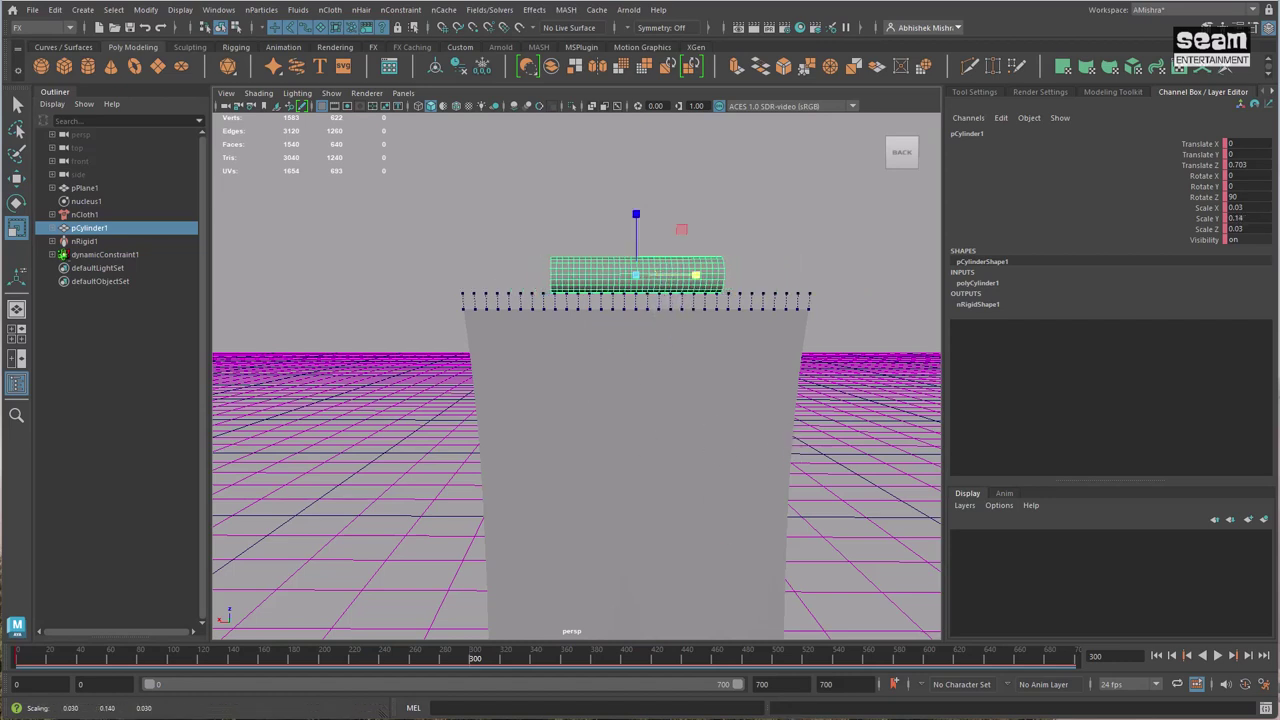
pyautogui.moveTo(468, 661); pyautogui.dragTo(471, 659)
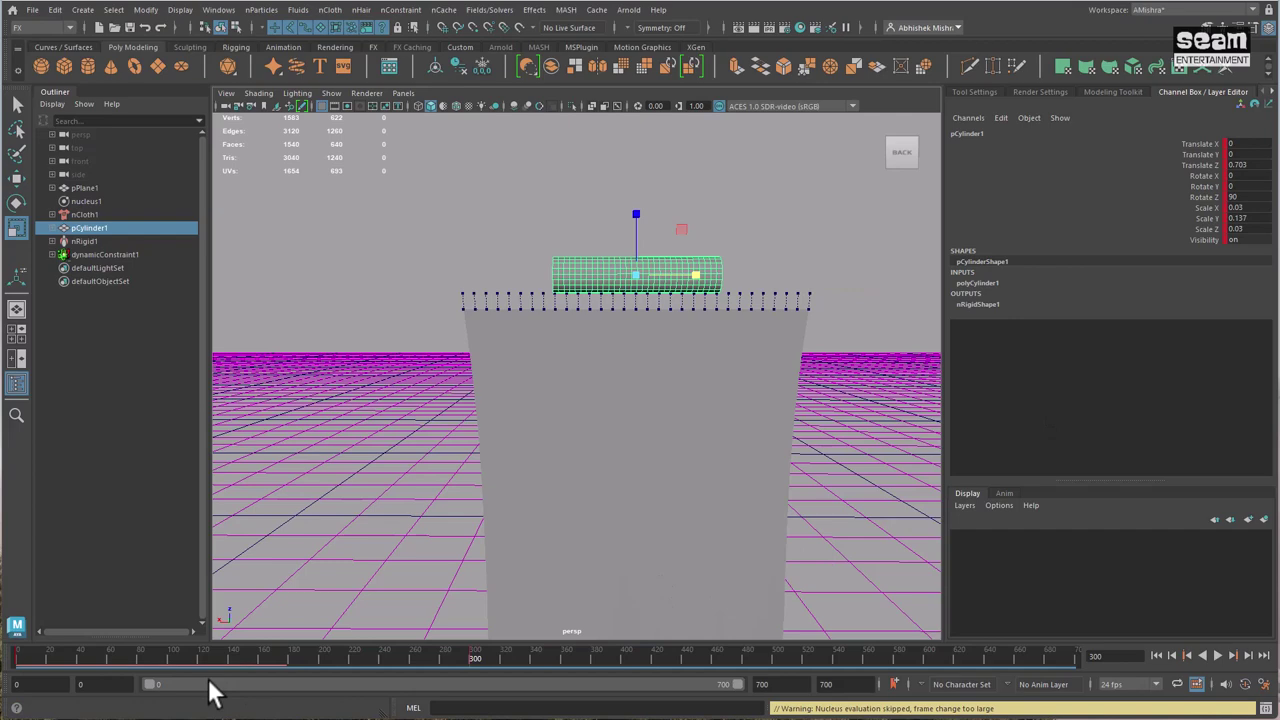
# Step: Scrub through the draped cloth, then rewind to frame 0 with the rod at Scale Y 0.393
pyautogui.click(478, 659)
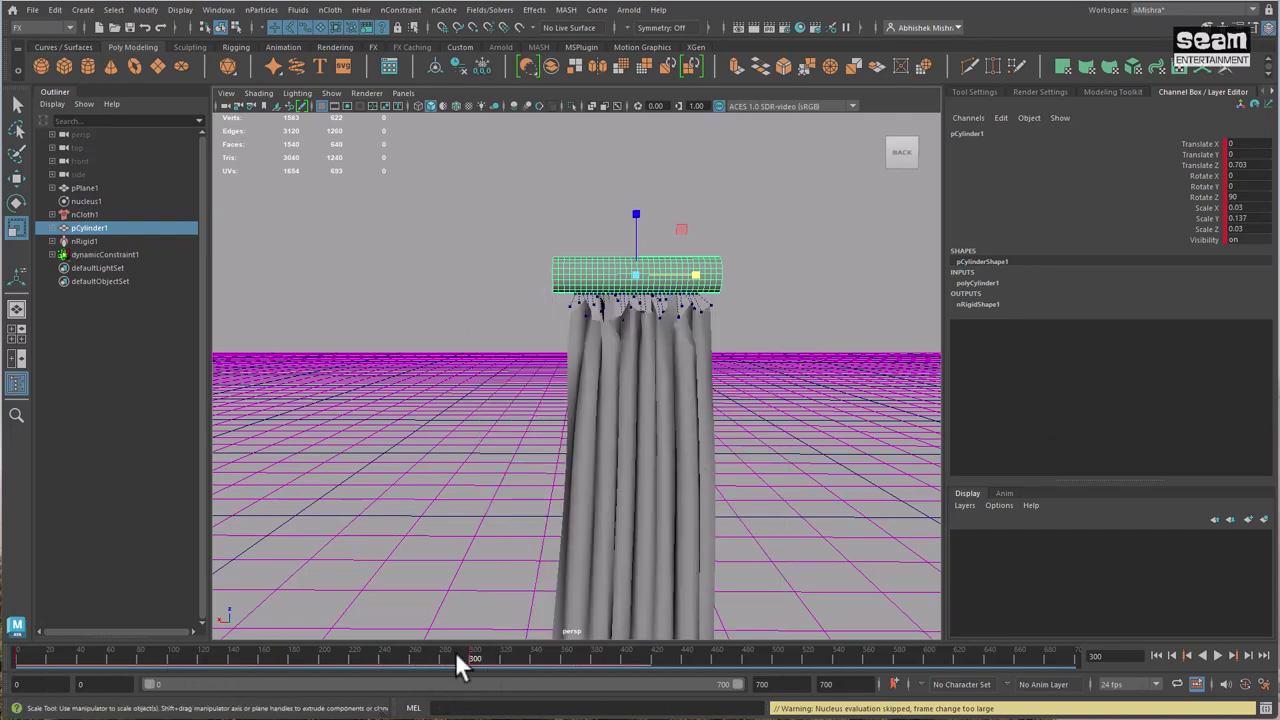
pyautogui.moveTo(468, 648); pyautogui.dragTo(18, 678)
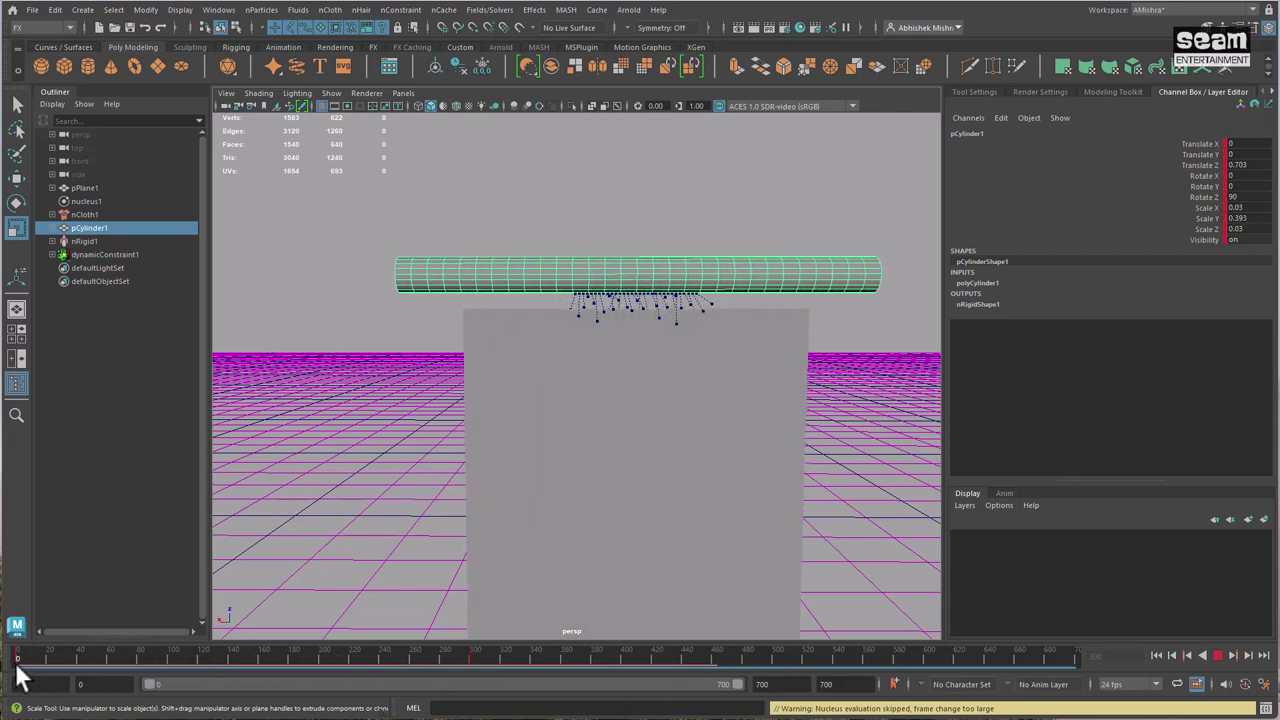
pyautogui.moveTo(18, 678); pyautogui.dragTo(454, 670)
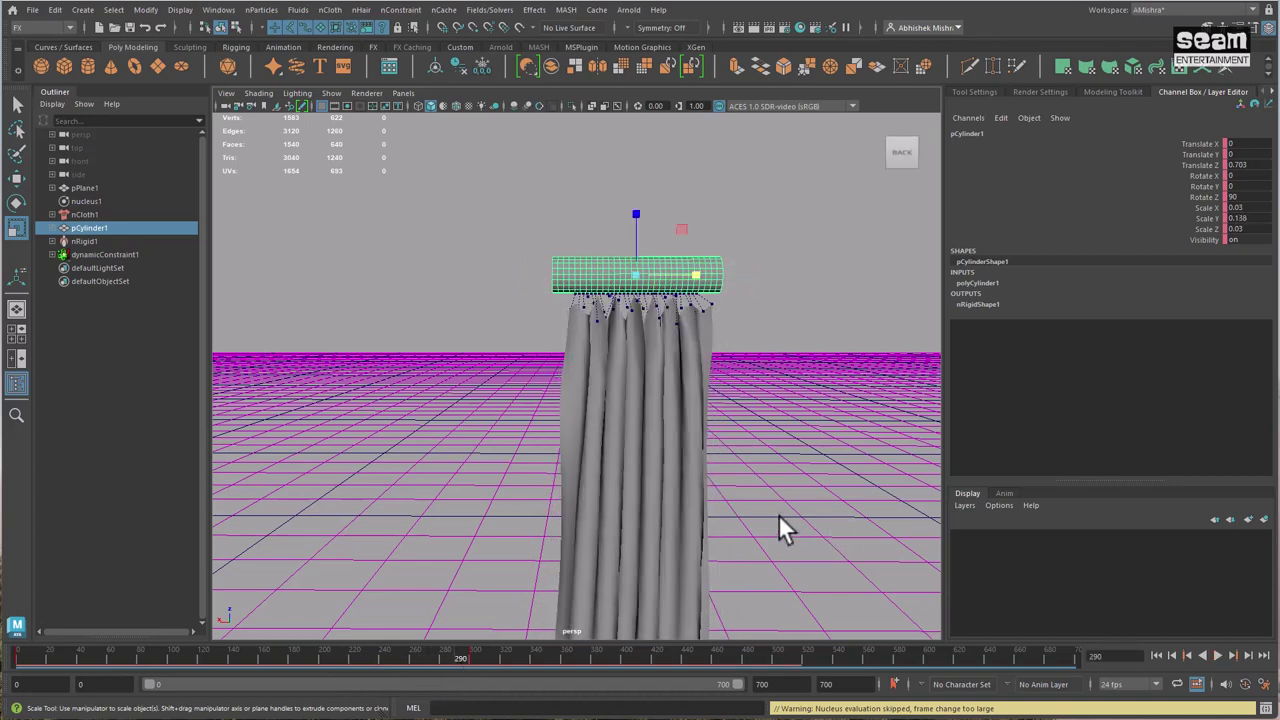
pyautogui.scroll(-6, 778, 514)
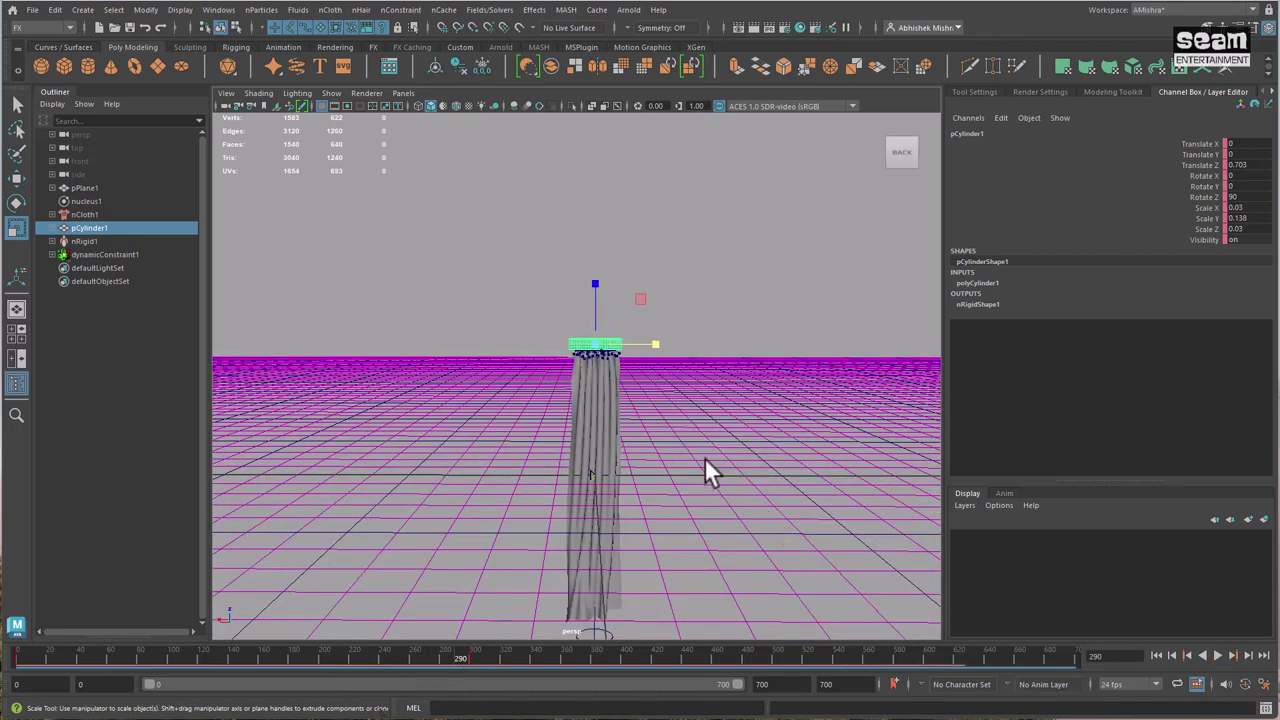
pyautogui.scroll(8, 708, 473)
pyautogui.scroll(-5, 714, 443)
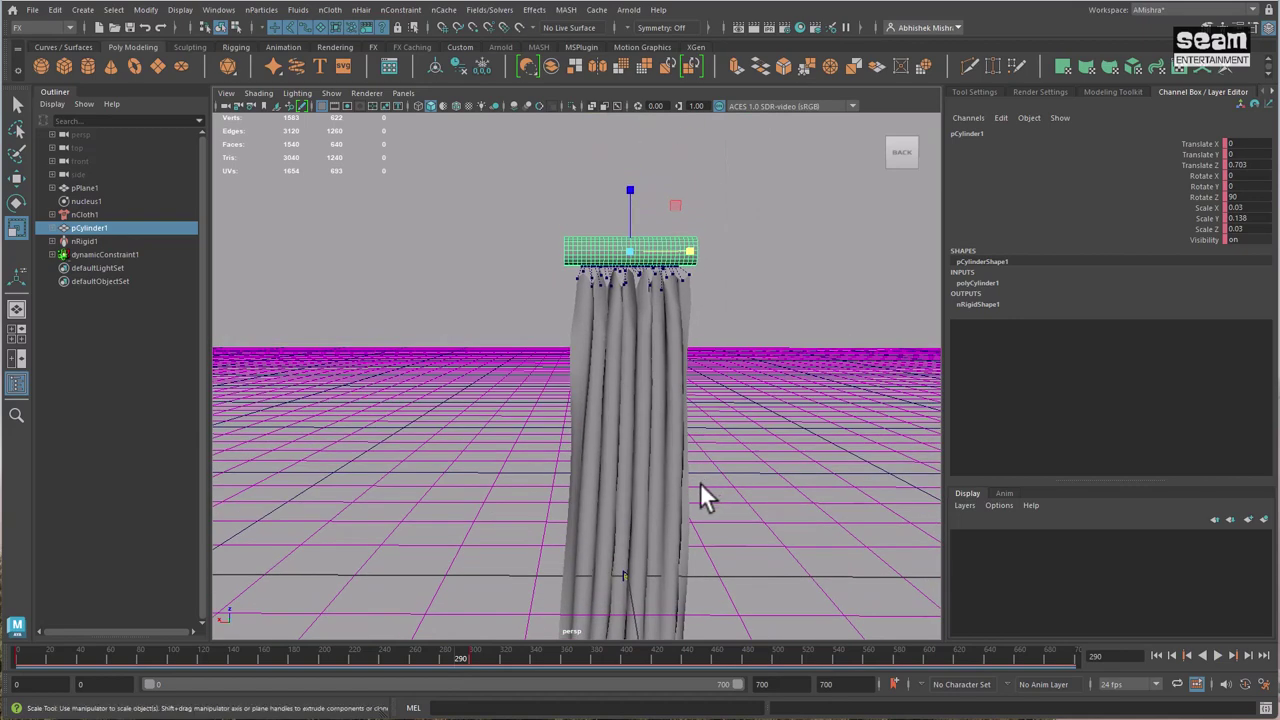
pyautogui.scroll(5, 700, 488)
pyautogui.scroll(-4, 697, 491)
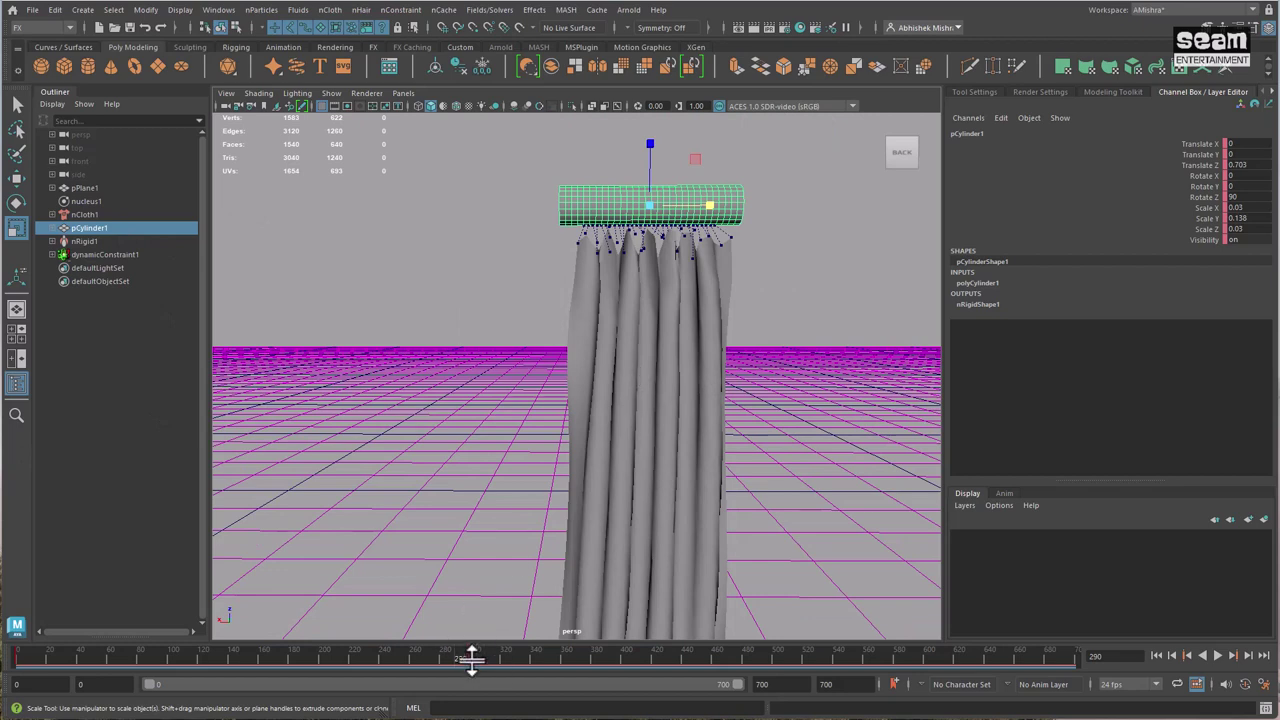
pyautogui.hotkey('alt', 'v')
pyautogui.hotkey('alt', 'v')
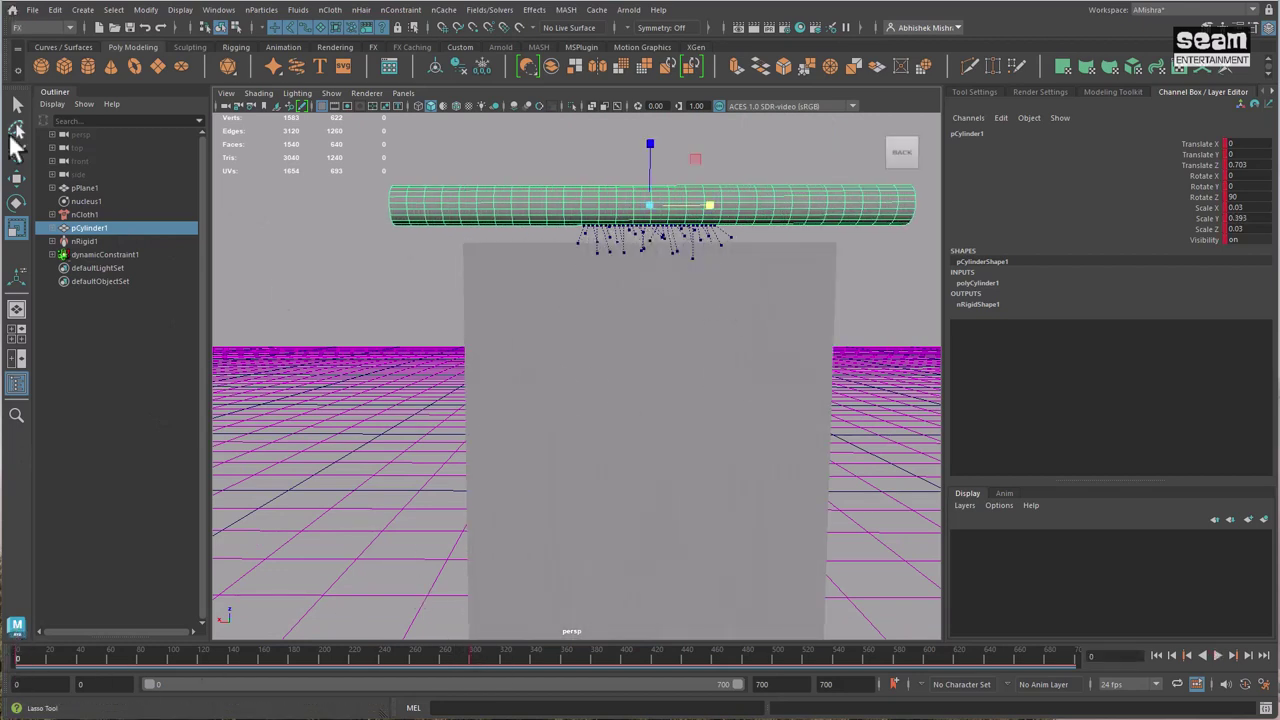
# Step: In nCloth1's Collisions, set Thickness to 0.1 and Self Collide Width Scale to 2
pyautogui.click(85, 213)
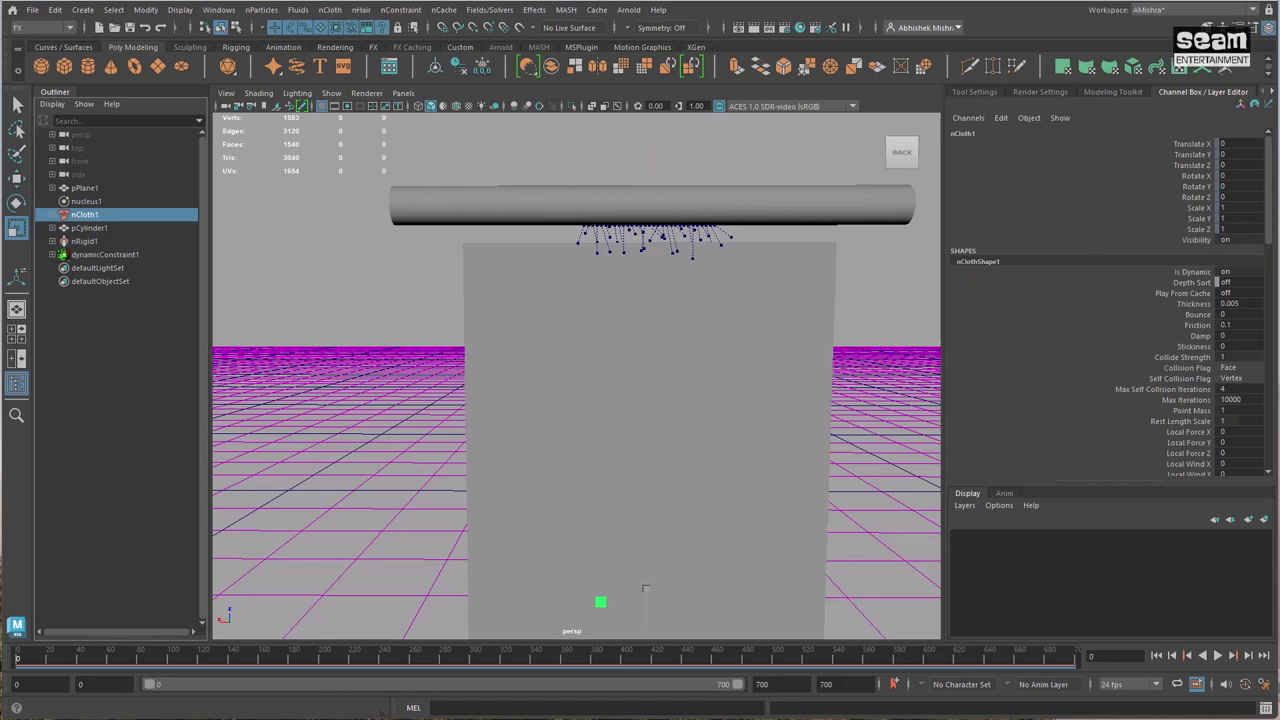
pyautogui.click(1273, 91)
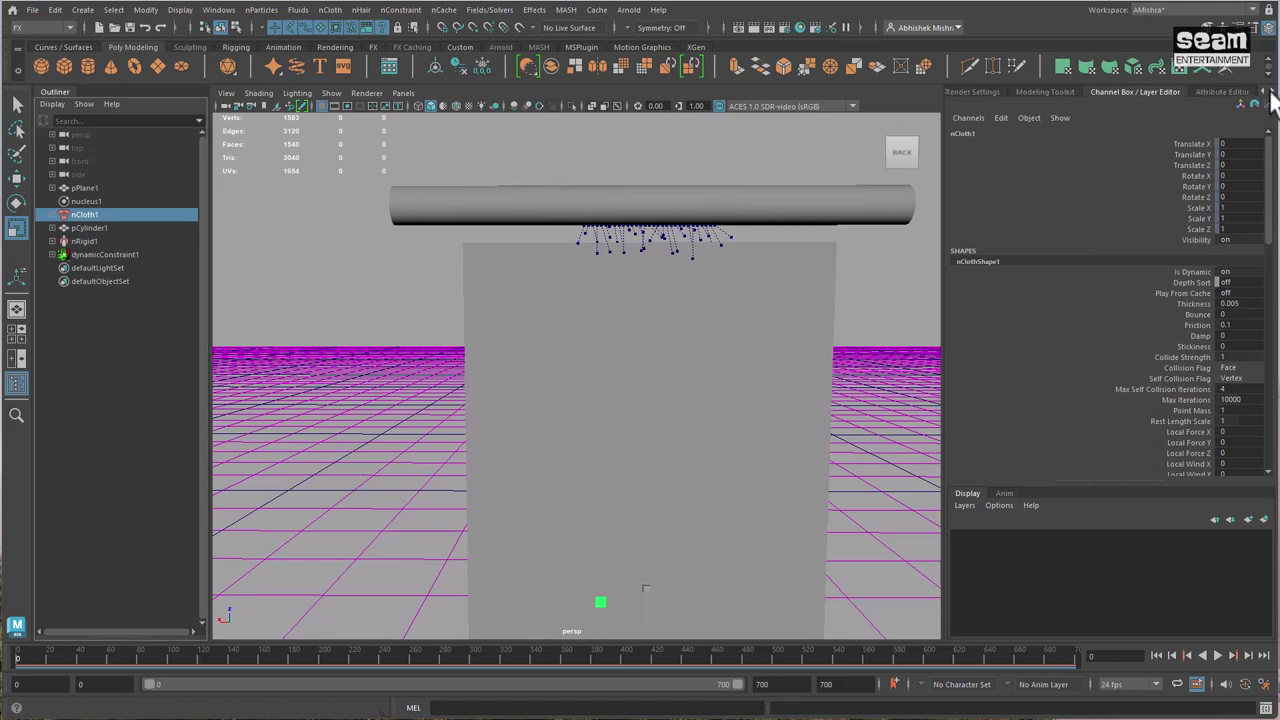
pyautogui.click(1213, 91)
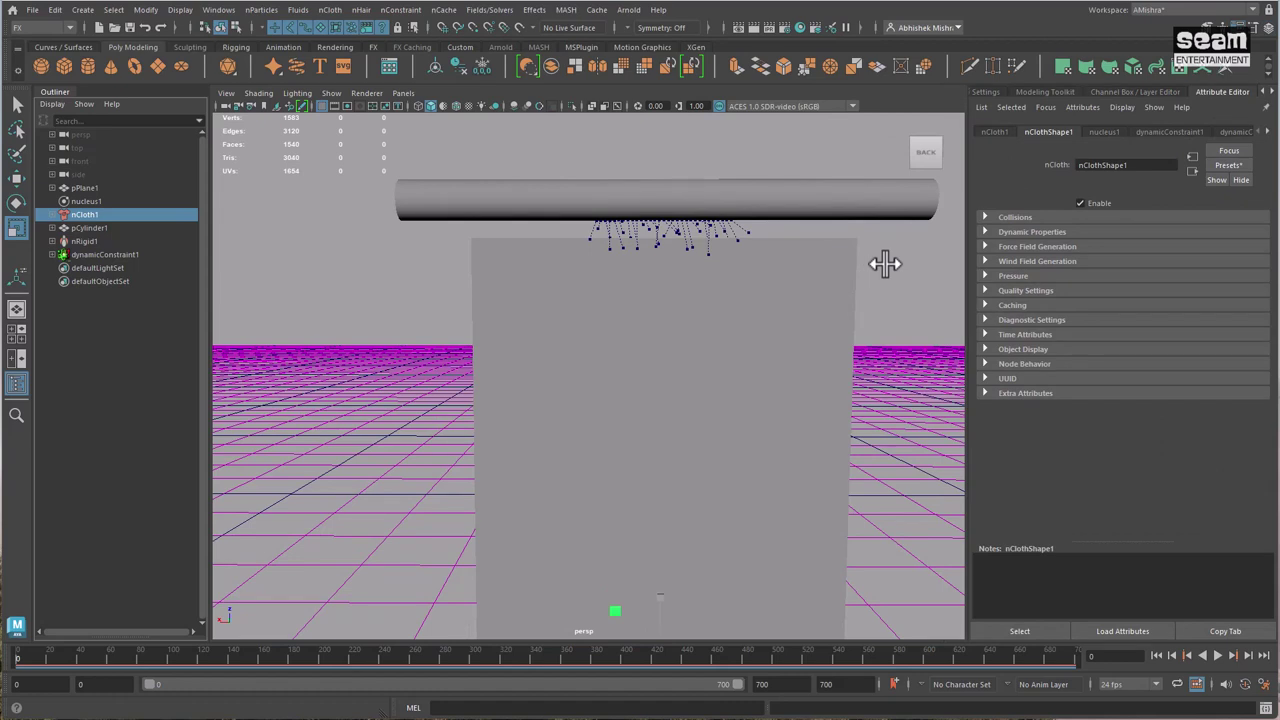
pyautogui.click(985, 217)
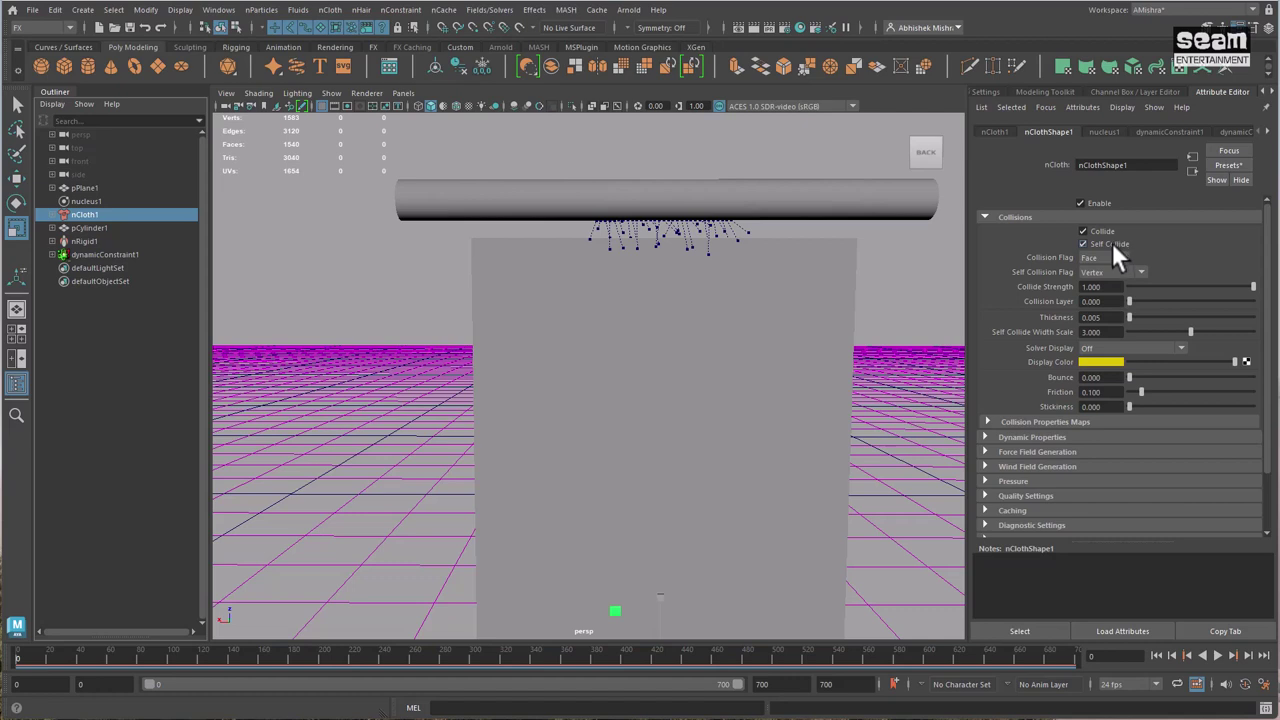
pyautogui.doubleClick(1106, 316)
pyautogui.write('0.1')
pyautogui.press('Return')
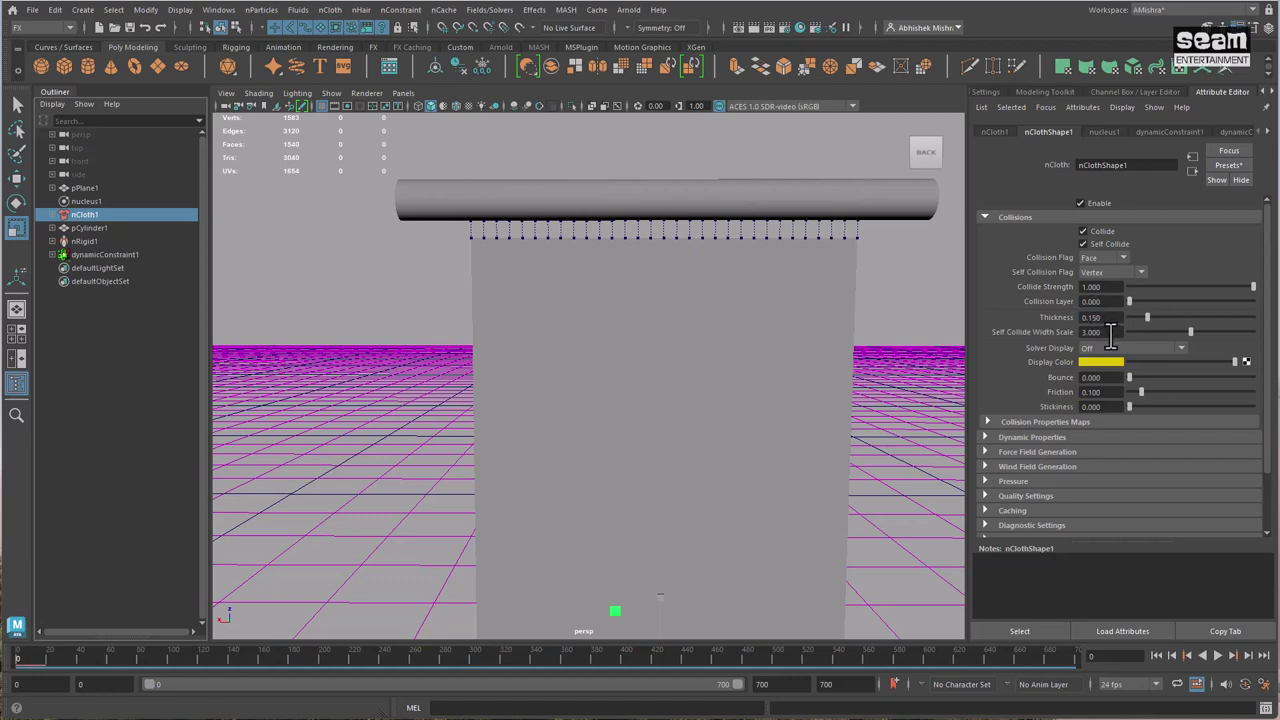
pyautogui.click(1105, 332)
pyautogui.write('2')
pyautogui.press('Return')
# Step: Lower the cloth's Dynamic Properties Bend Resistance from 0.1 to 0.05
pyautogui.click(986, 438)
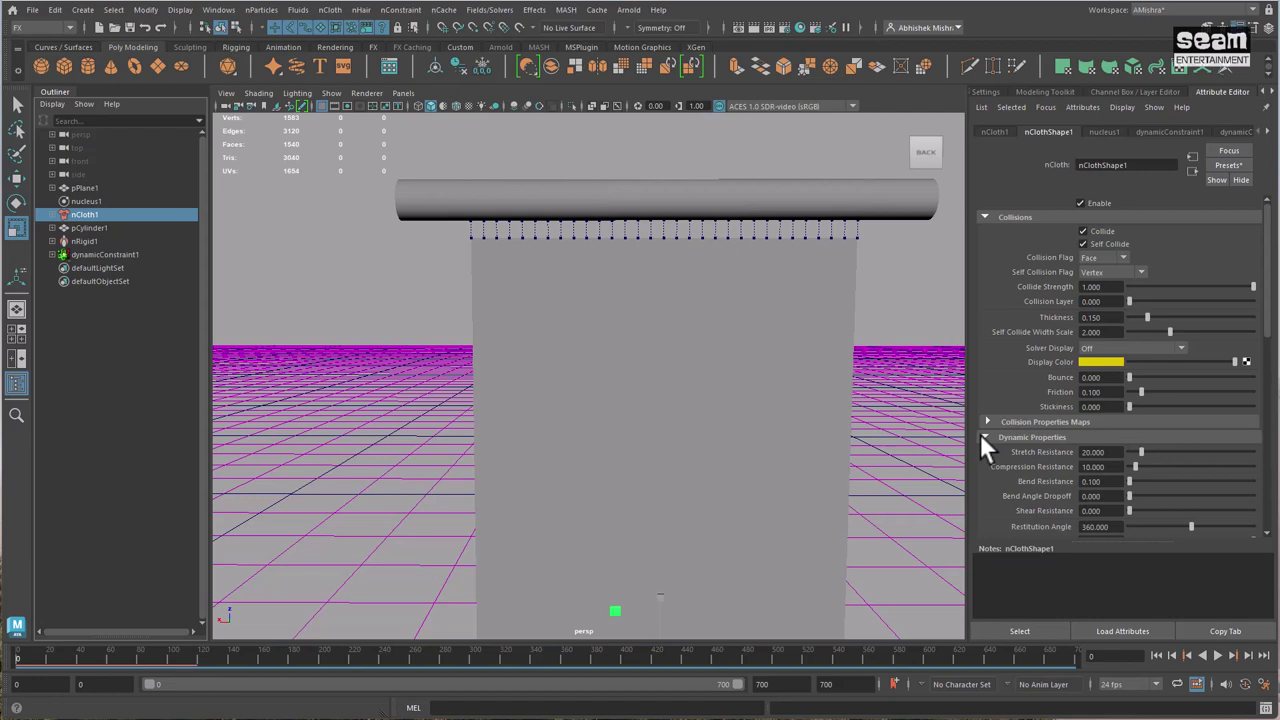
pyautogui.click(1100, 481)
pyautogui.write('0.05')
pyautogui.press('Return')
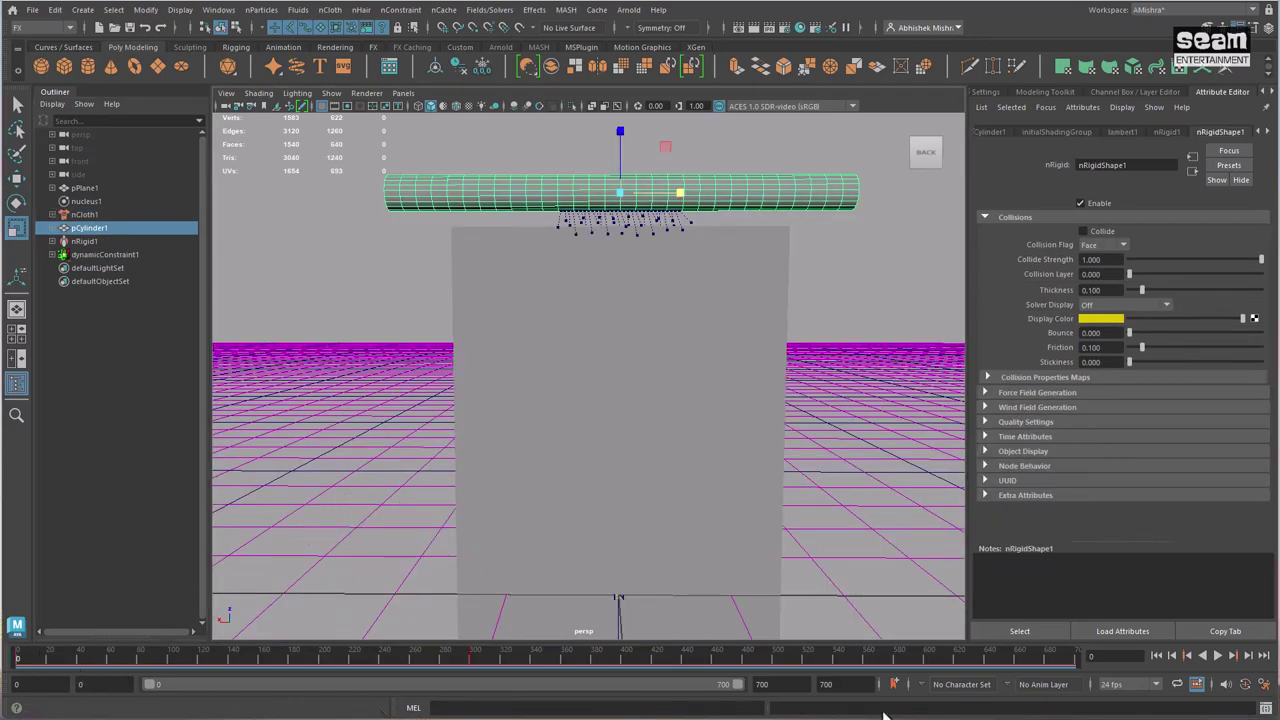
# Step: Play the cloth simulation, stop at frame 271, then scrub forward to about frame 355
pyautogui.hotkey('alt', 'v')
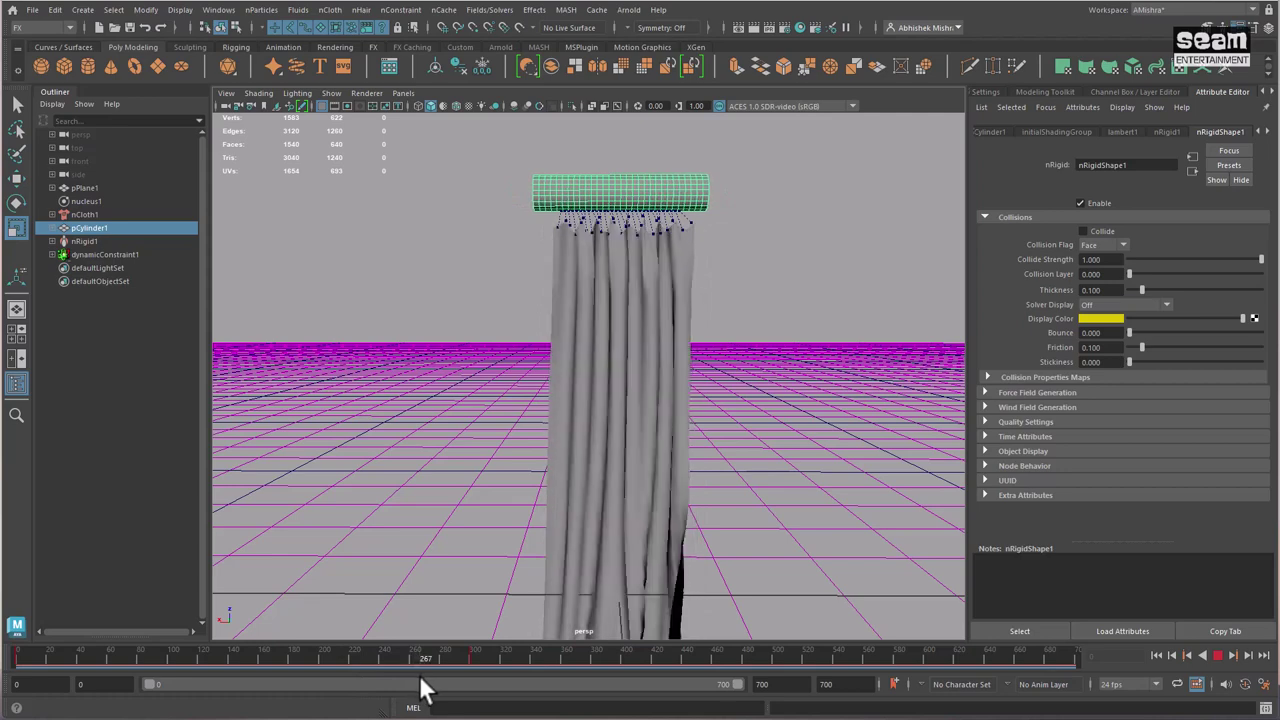
pyautogui.press('Escape')
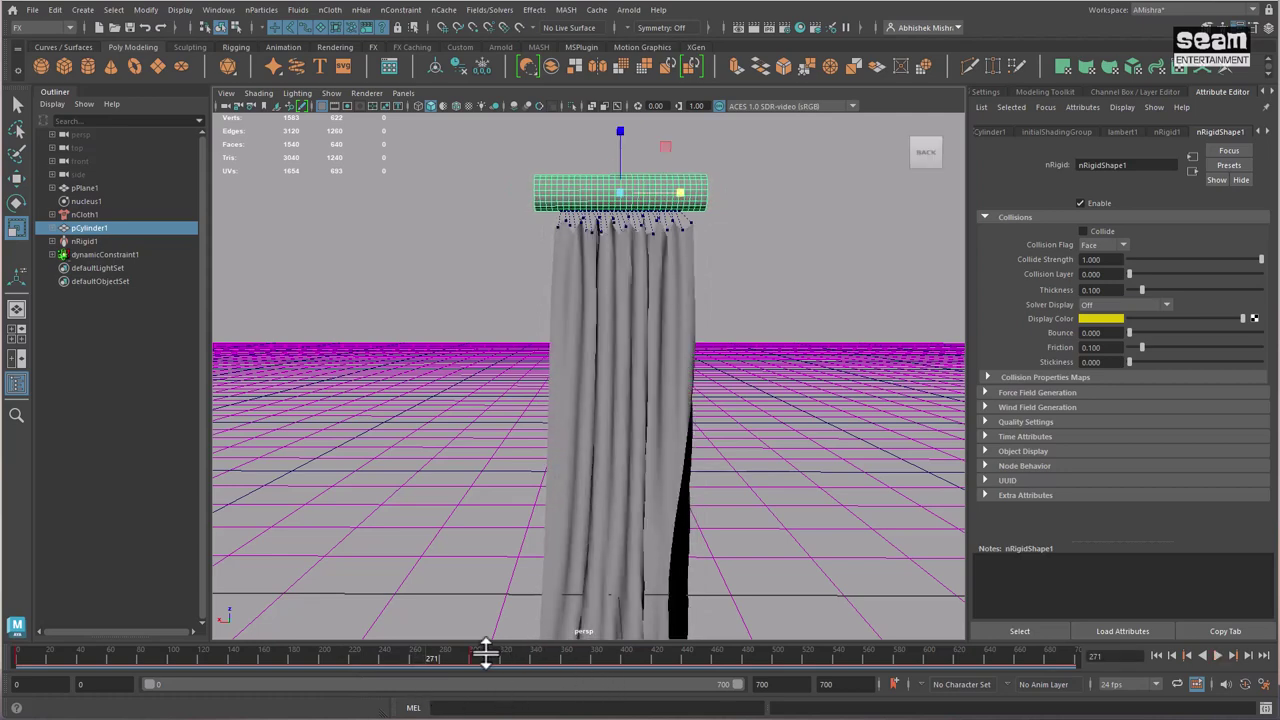
pyautogui.moveTo(486, 652)
pyautogui.mouseDown()
pyautogui.moveTo(1012, 668)
pyautogui.moveTo(537, 653)
pyautogui.moveTo(375, 666)
pyautogui.moveTo(611, 658)
pyautogui.moveTo(552, 670)
pyautogui.mouseUp()
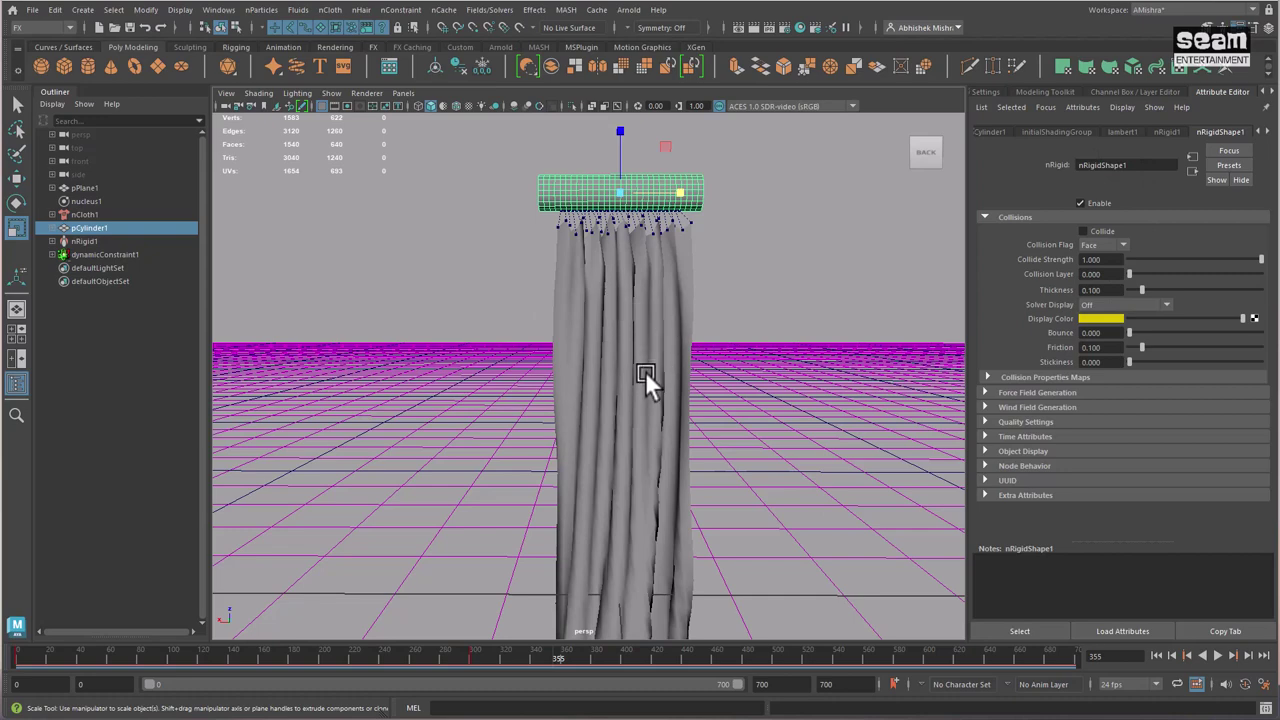
# Step: Duplicate pPlane1 as pPlane2 and move the copy to the left
pyautogui.click(84, 189)
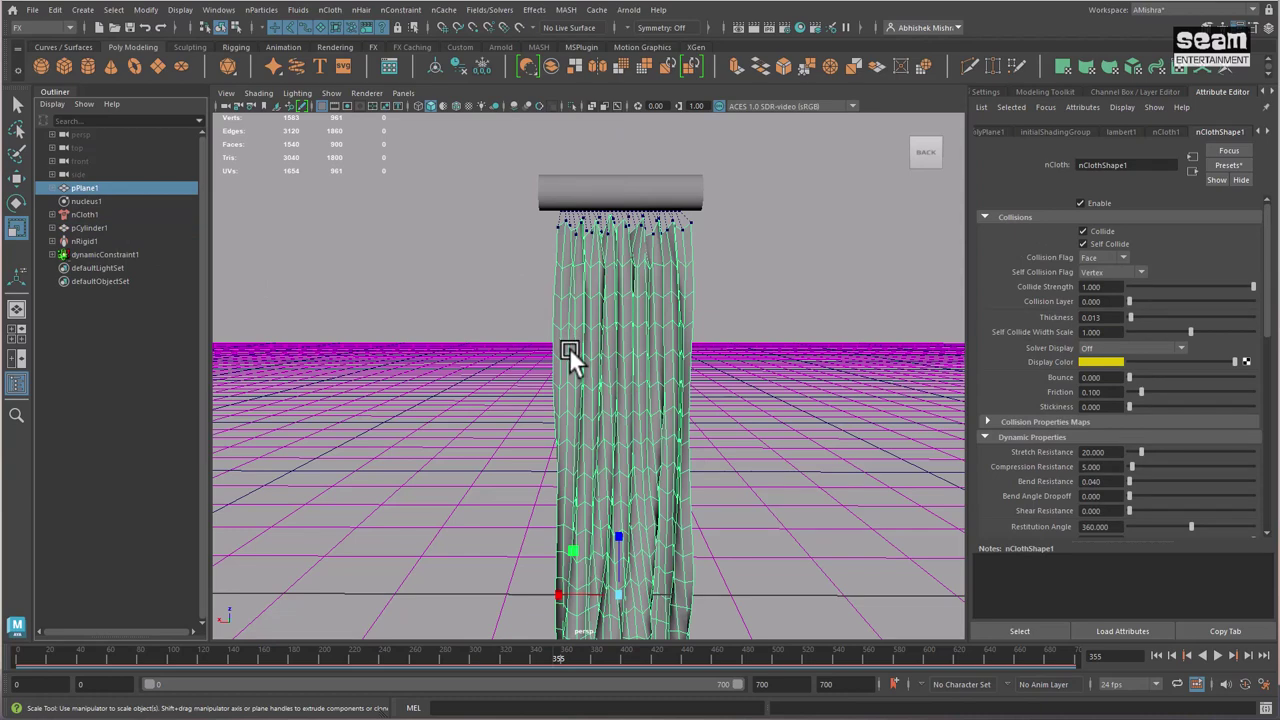
pyautogui.hotkey('ctrl', 'd')
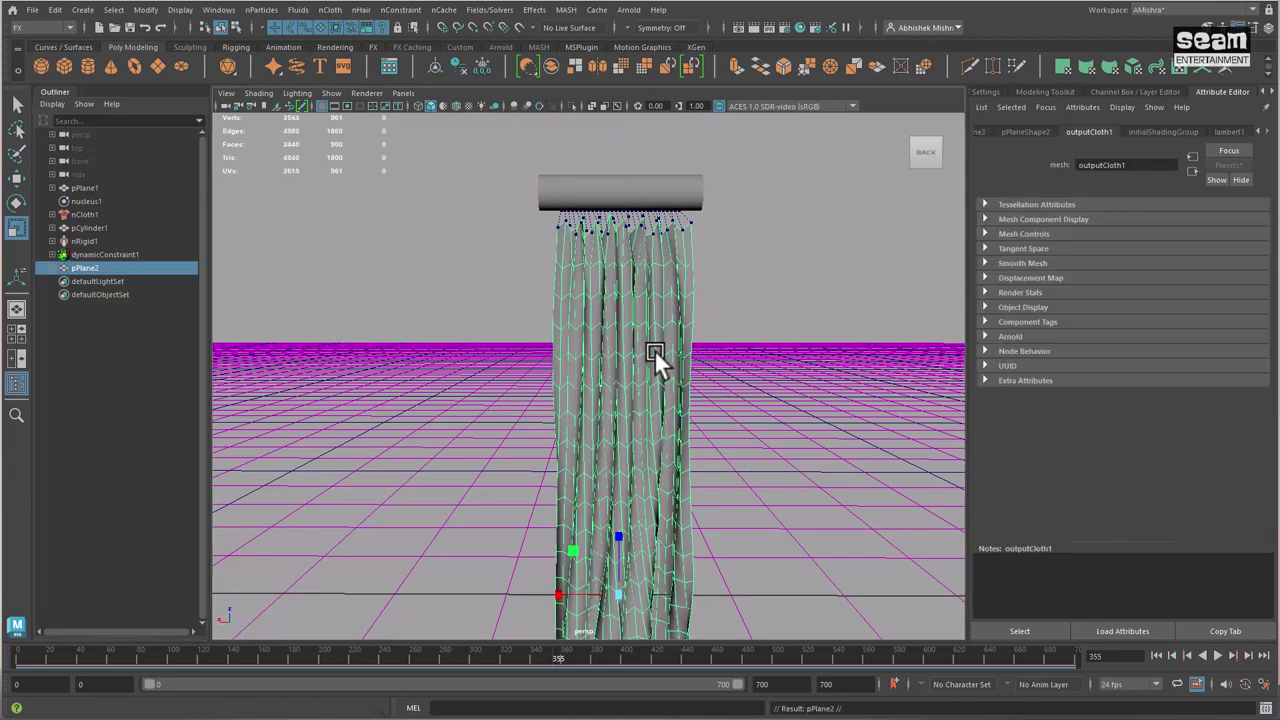
pyautogui.press('w')
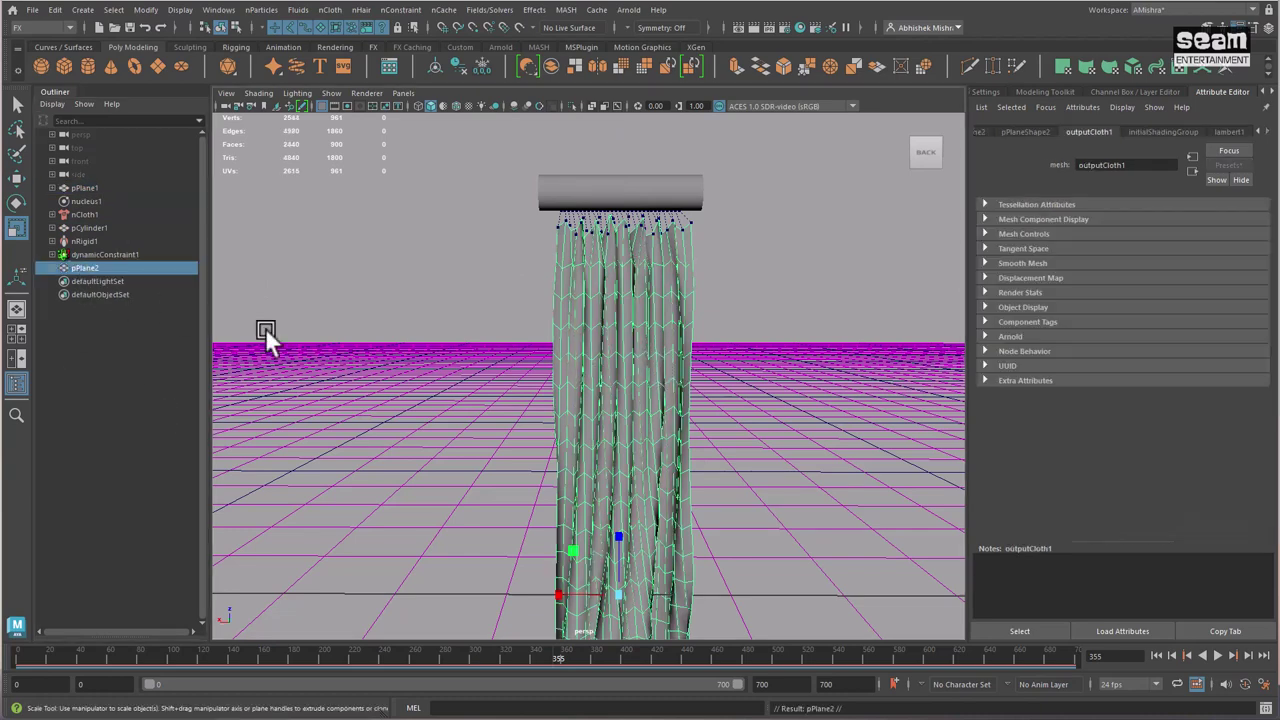
pyautogui.moveTo(556, 596); pyautogui.dragTo(290, 556)
pyautogui.keyDown('alt'); pyautogui.moveTo(287, 473); pyautogui.dragTo(448, 492); pyautogui.keyUp('alt')
pyautogui.scroll(3, 377, 302)
pyautogui.keyDown('alt'); pyautogui.moveTo(377, 302); pyautogui.dragTo(470, 360); pyautogui.keyUp('alt')
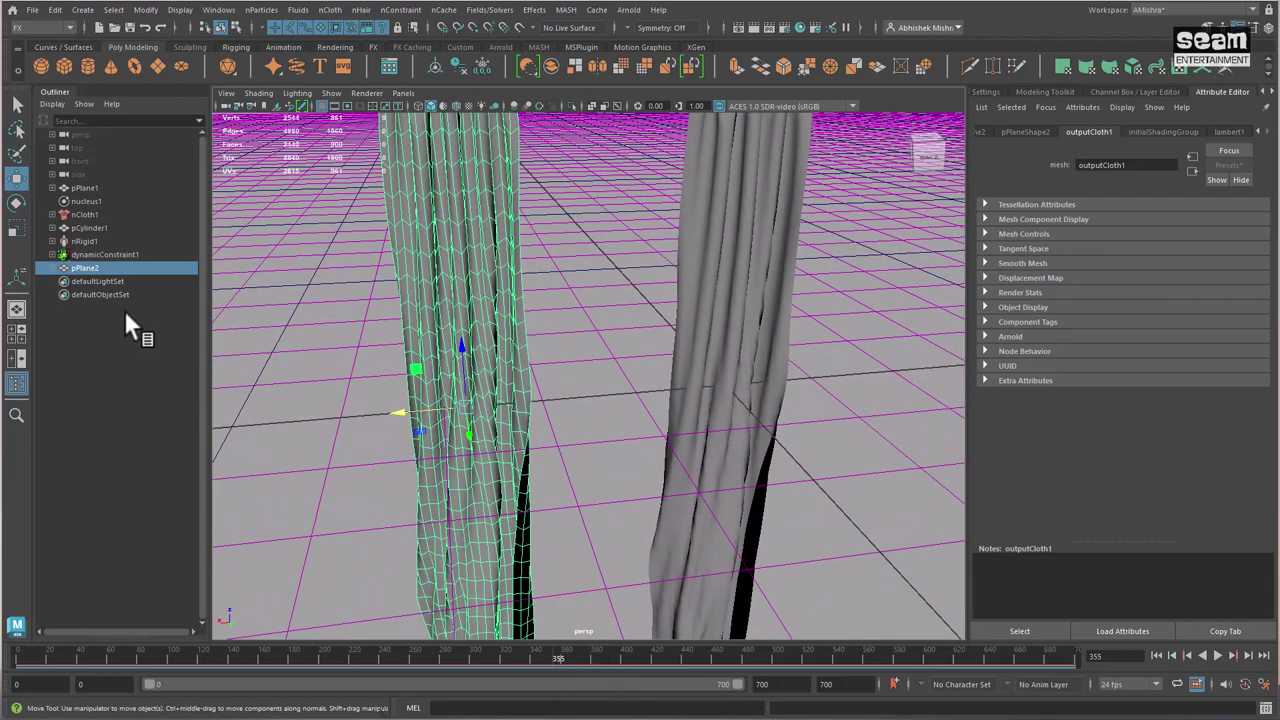
# Step: Replay the simulation and step back to an earlier frame to compare the curtains
pyautogui.hotkey('alt', 'v')
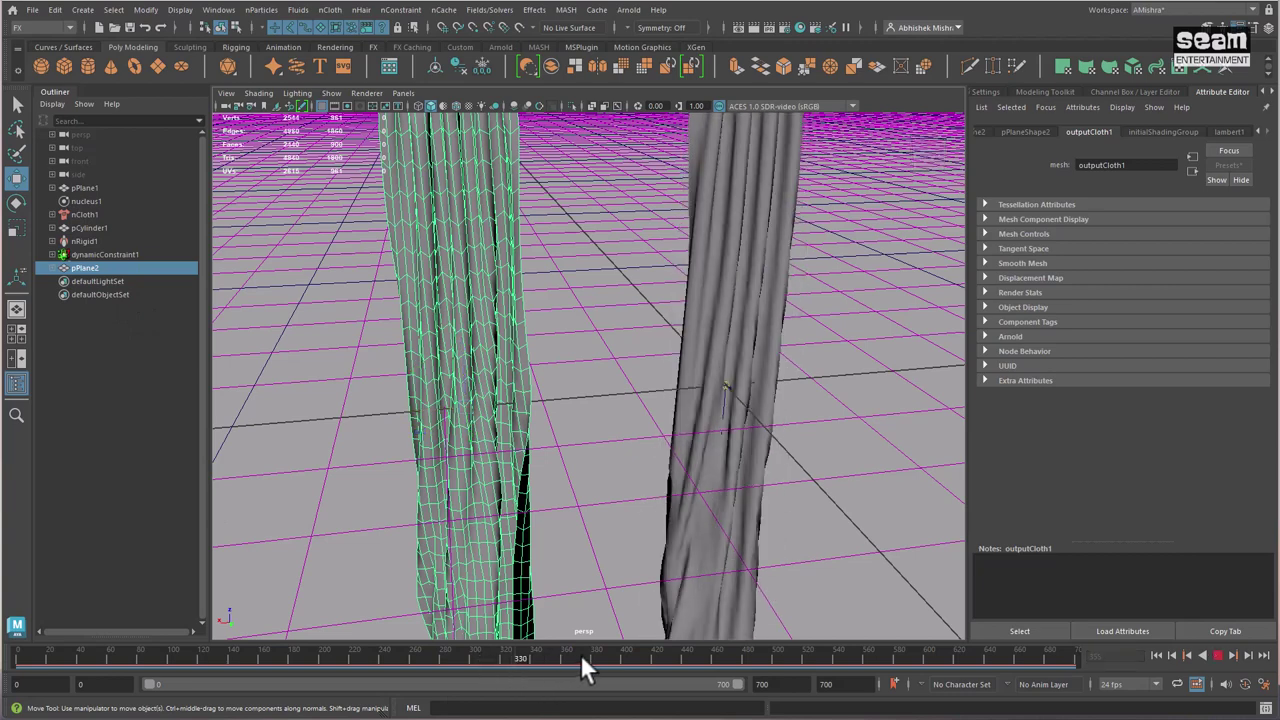
pyautogui.moveTo(644, 656)
pyautogui.mouseDown()
pyautogui.moveTo(306, 681)
pyautogui.moveTo(317, 684)
pyautogui.mouseUp()
pyautogui.moveTo(60, 228); pyautogui.dragTo(50, 222, button='middle')
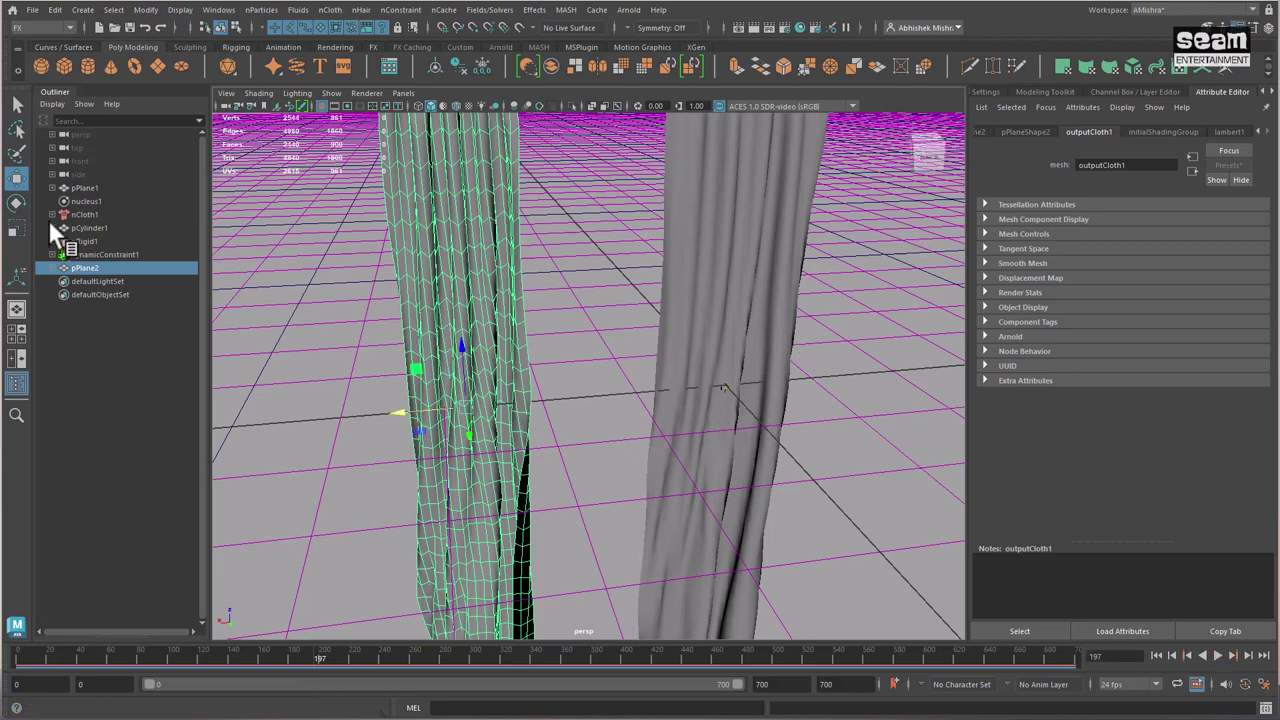
# Step: Duplicate pPlane1 again as pPlane3 and move it to the right along X
pyautogui.click(86, 188)
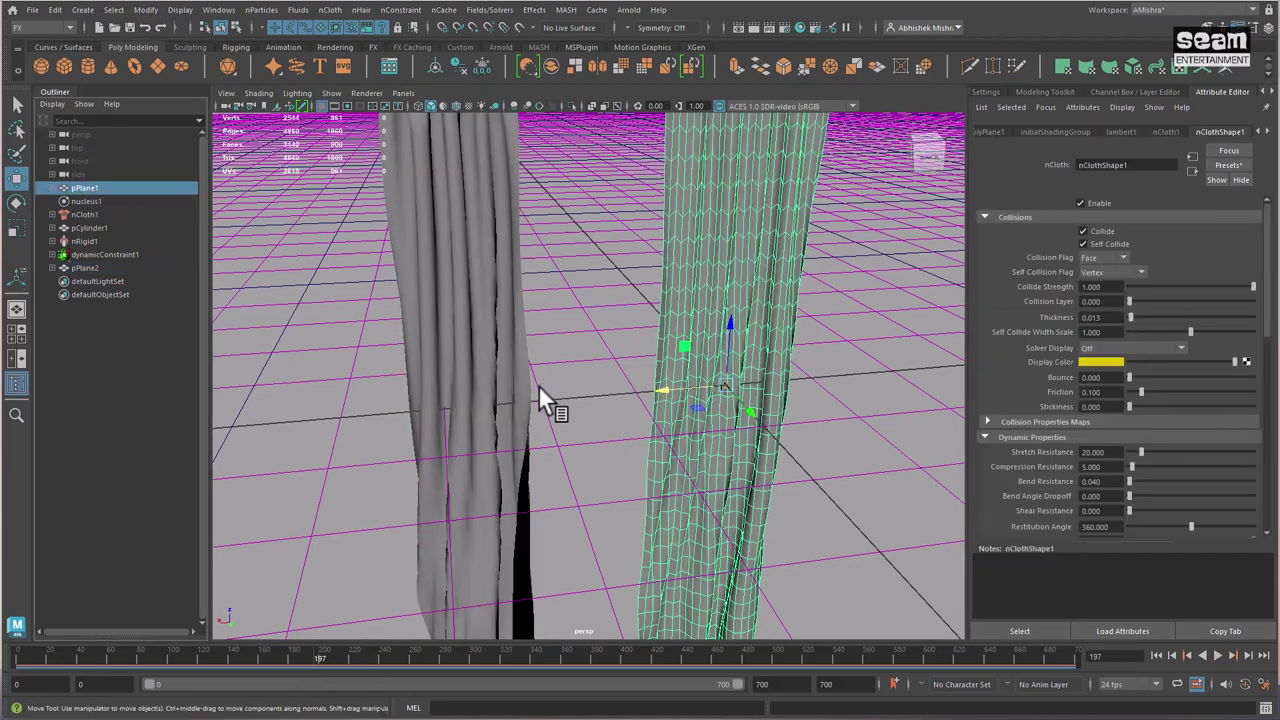
pyautogui.hotkey('ctrl', 'd')
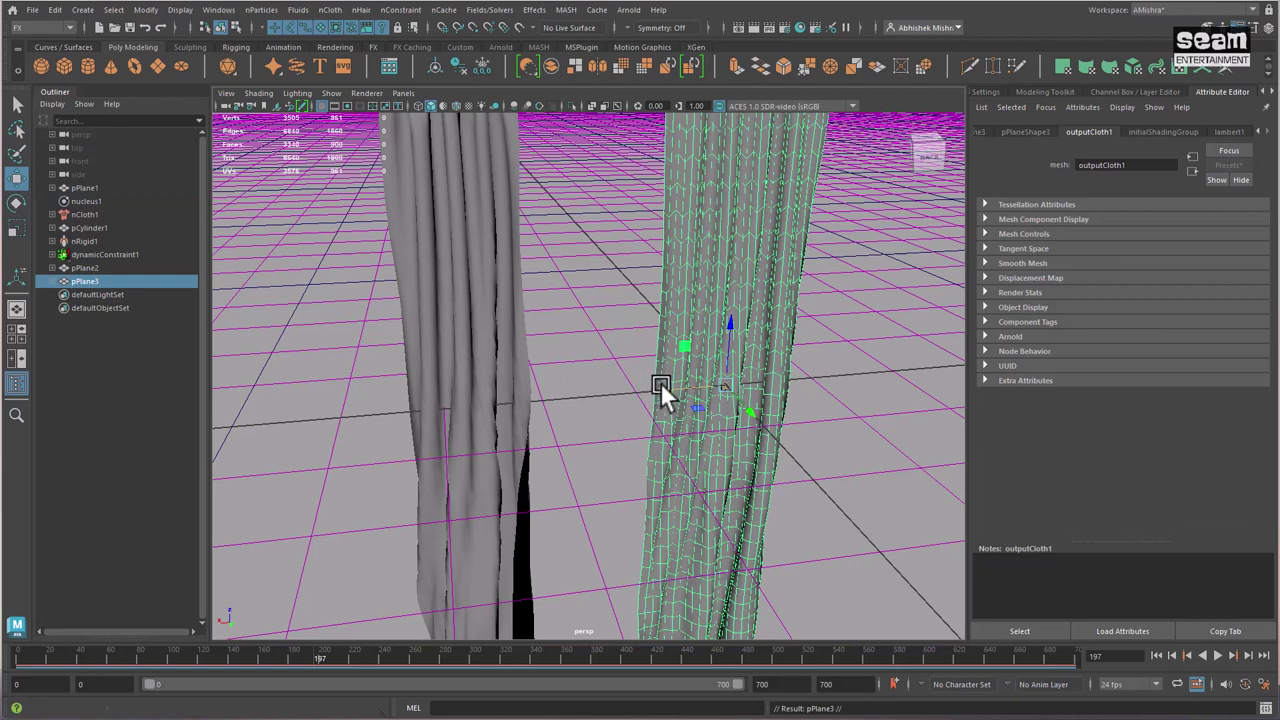
pyautogui.moveTo(660, 382); pyautogui.dragTo(846, 377)
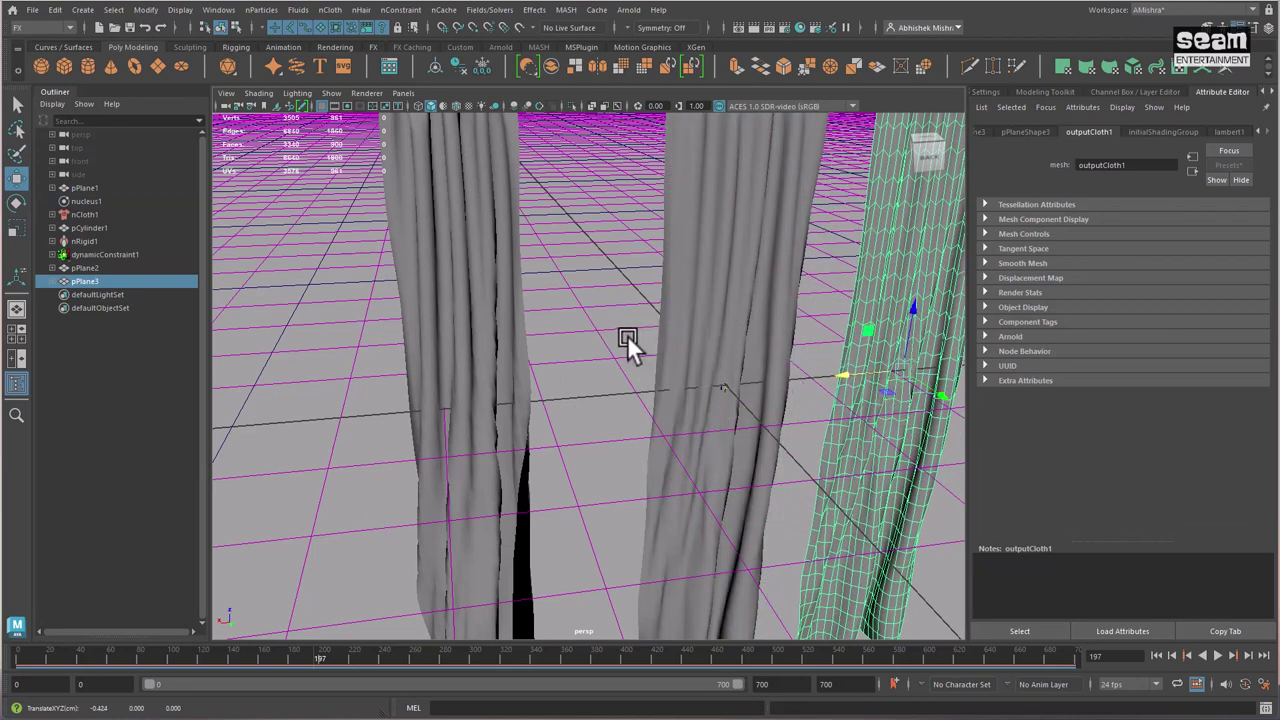
# Step: Load the room scene from Recent Files, discarding the unsaved curtain setup
pyautogui.click(33, 9)
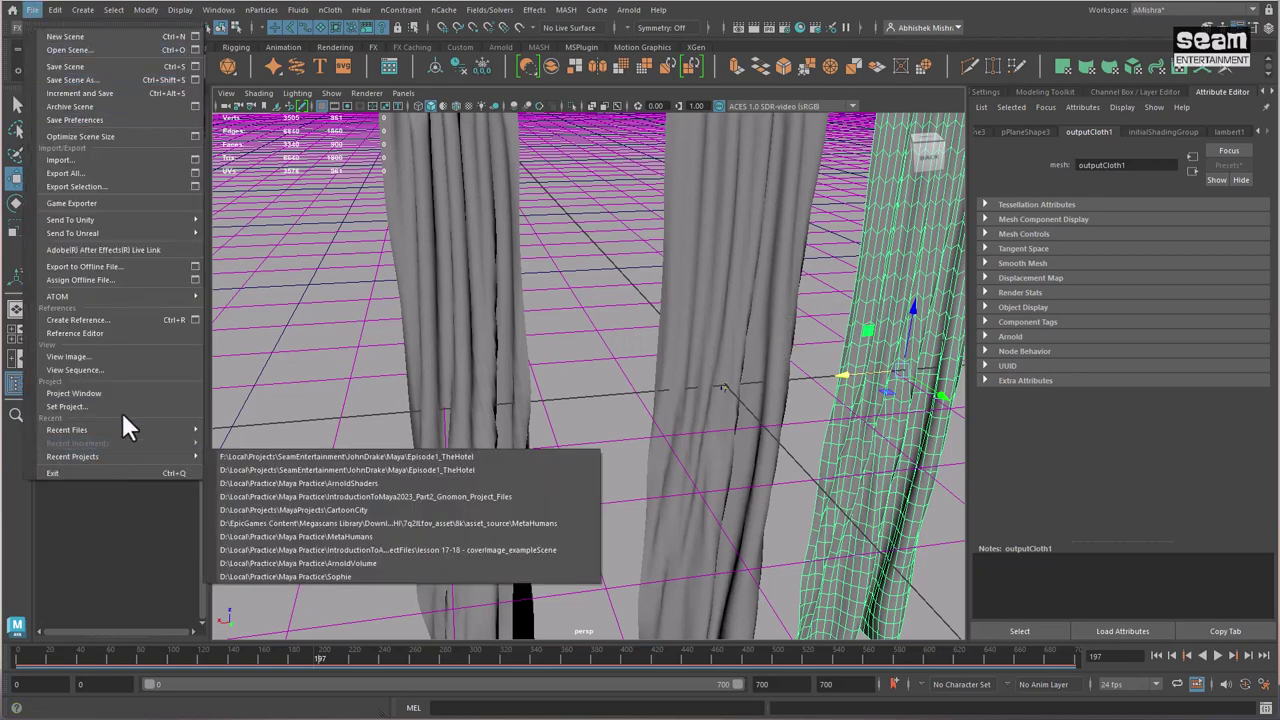
pyautogui.moveTo(121, 429)
pyautogui.click(403, 431)
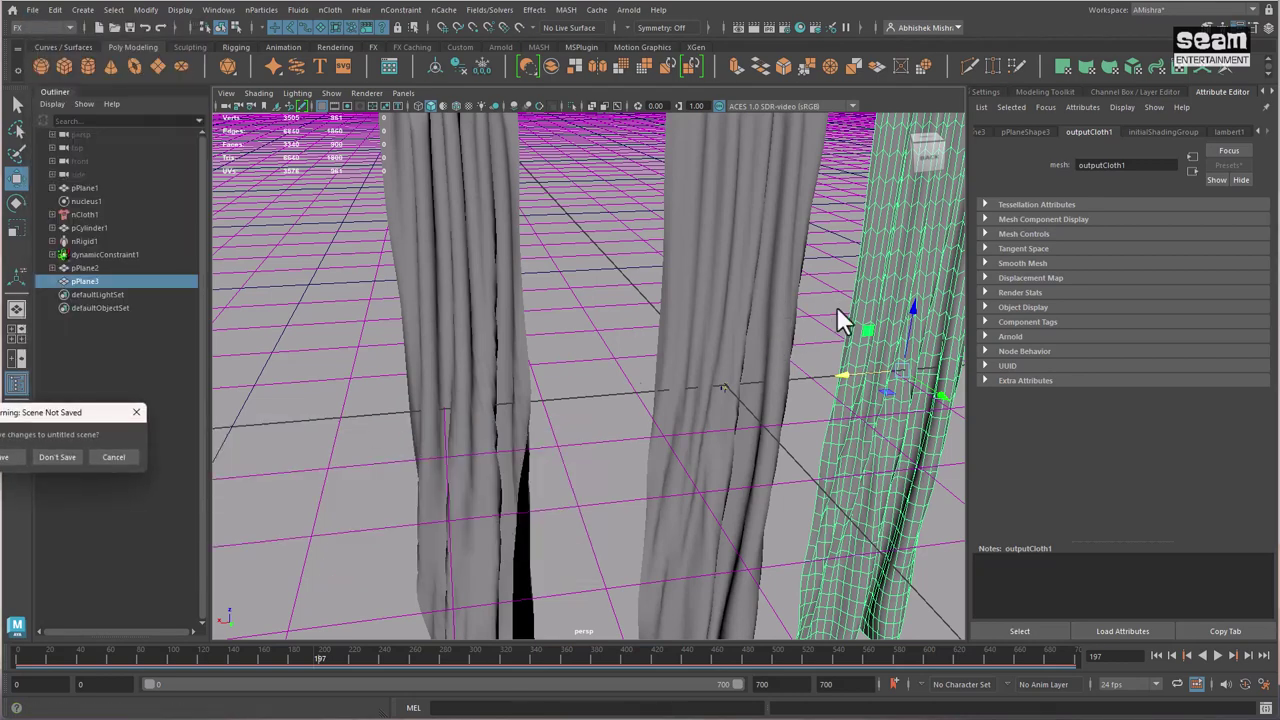
pyautogui.click(57, 457)
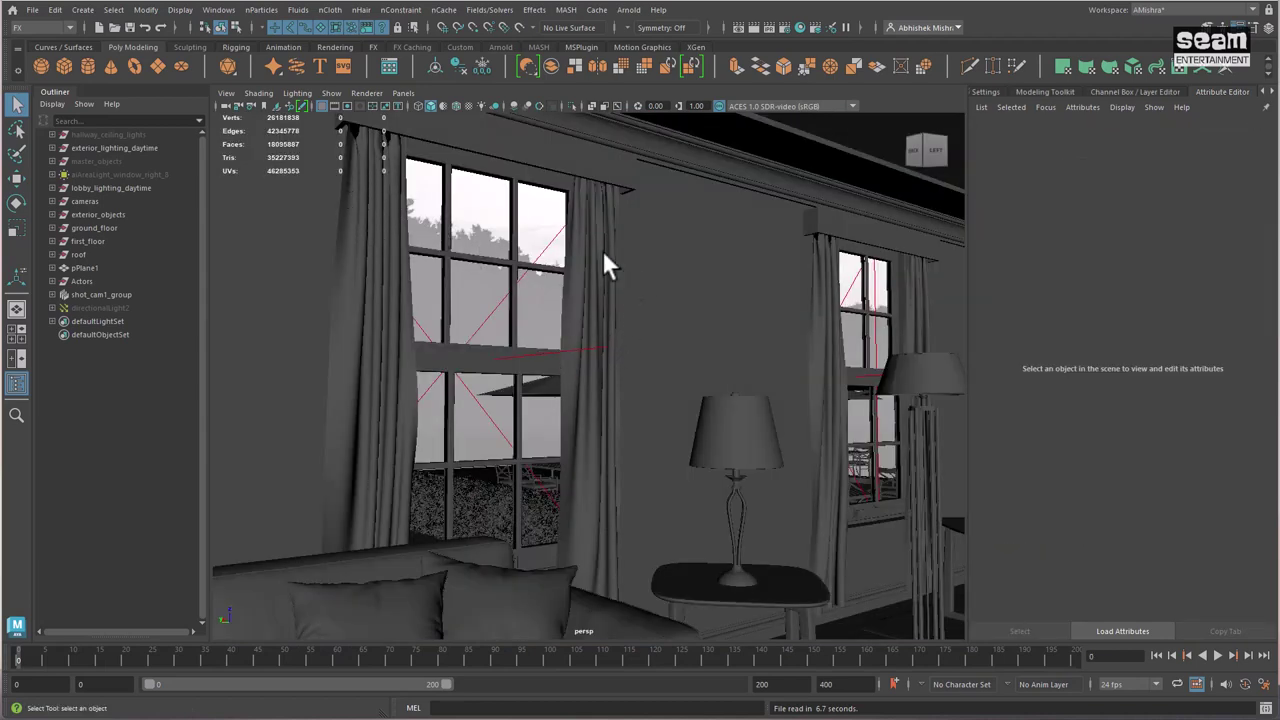
# Step: Select the curtain box above the window and zoom in and out to inspect it
pyautogui.click(598, 168)
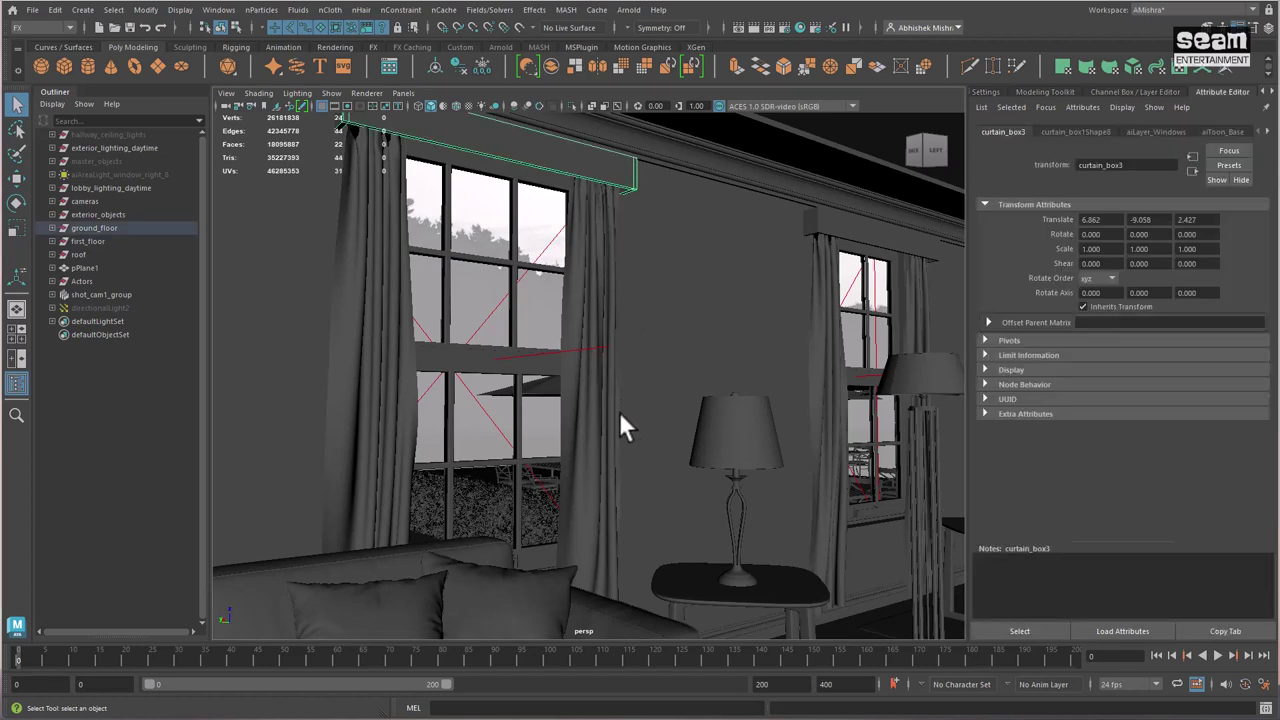
pyautogui.scroll(10, 612, 445)
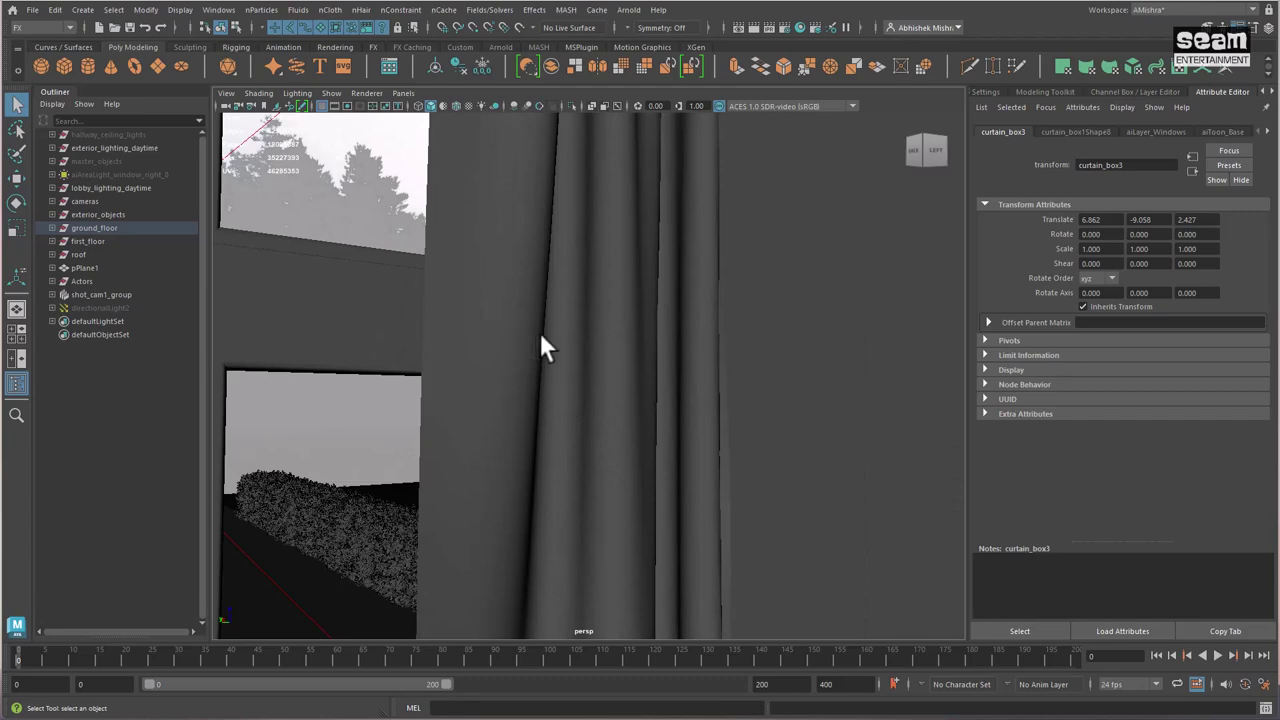
pyautogui.scroll(-10, 574, 353)
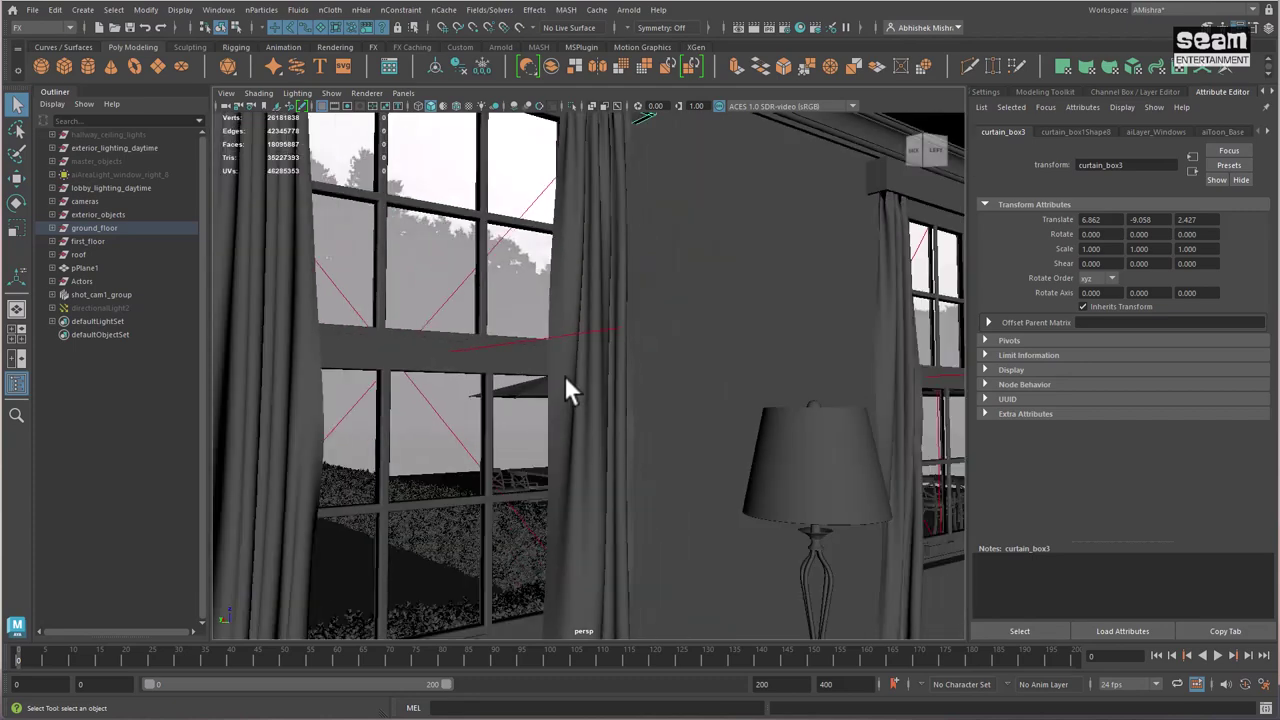